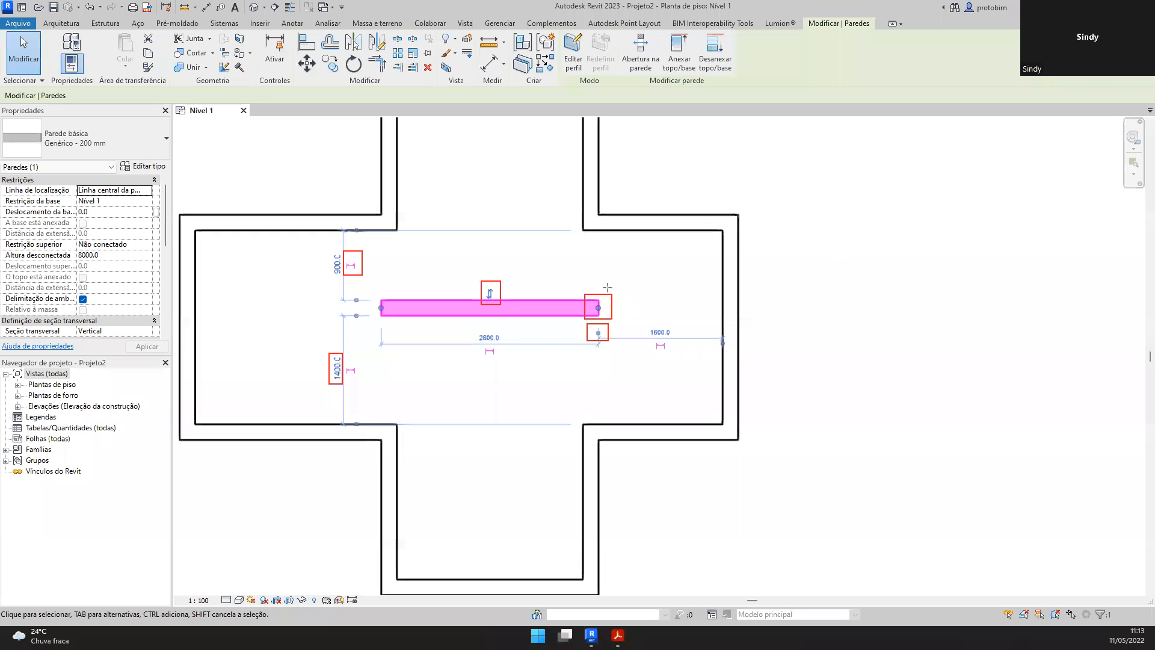
Step: Annotate the interior wall's right end handle with a red arrow and the label "GRIP"
drag(612, 294, 776, 191)
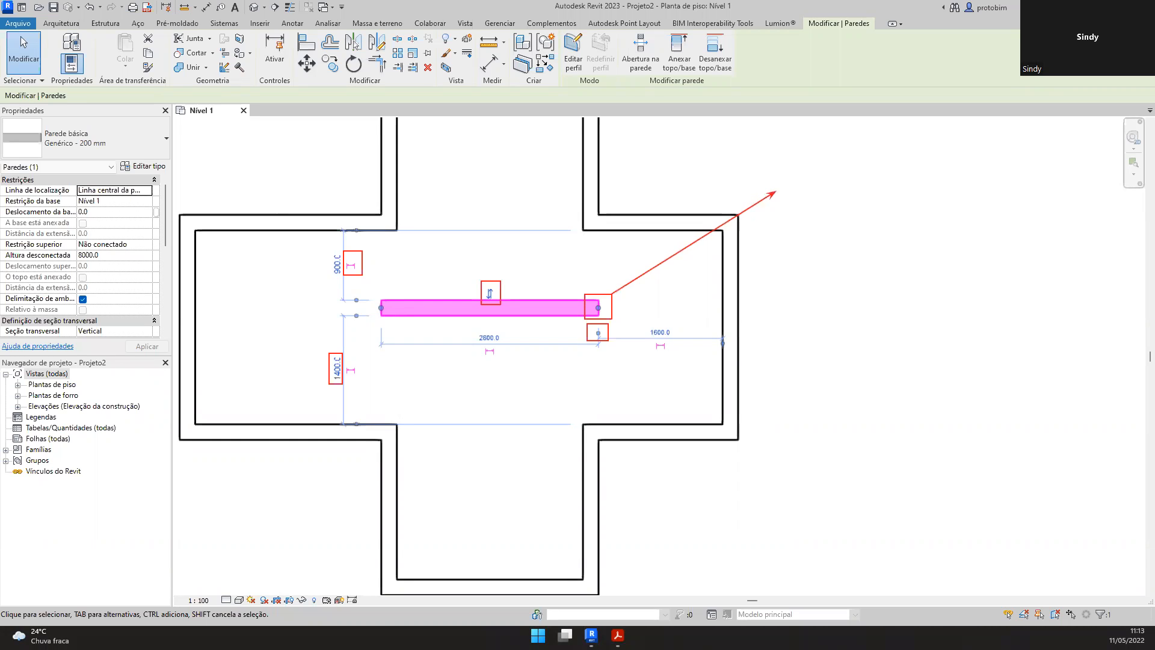
click(782, 194)
text(GRIP)
drag(865, 182, 864, 177)
click(854, 330)
Step: Annotate the witness line handle below the interior wall's right end with a red arrow and the label "LIMITE DA COTA"
mouse_move(608, 325)
mouse_down()
mouse_move(663, 303)
mouse_move(776, 212)
mouse_up()
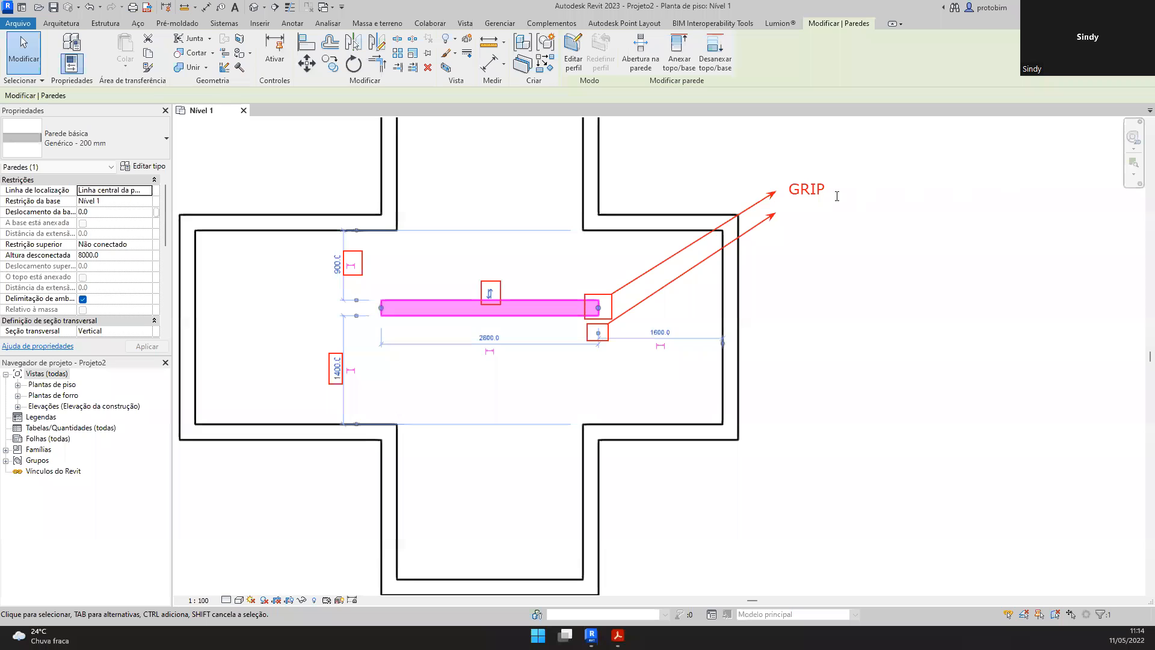
click(788, 214)
text(LIMITE DA COTA)
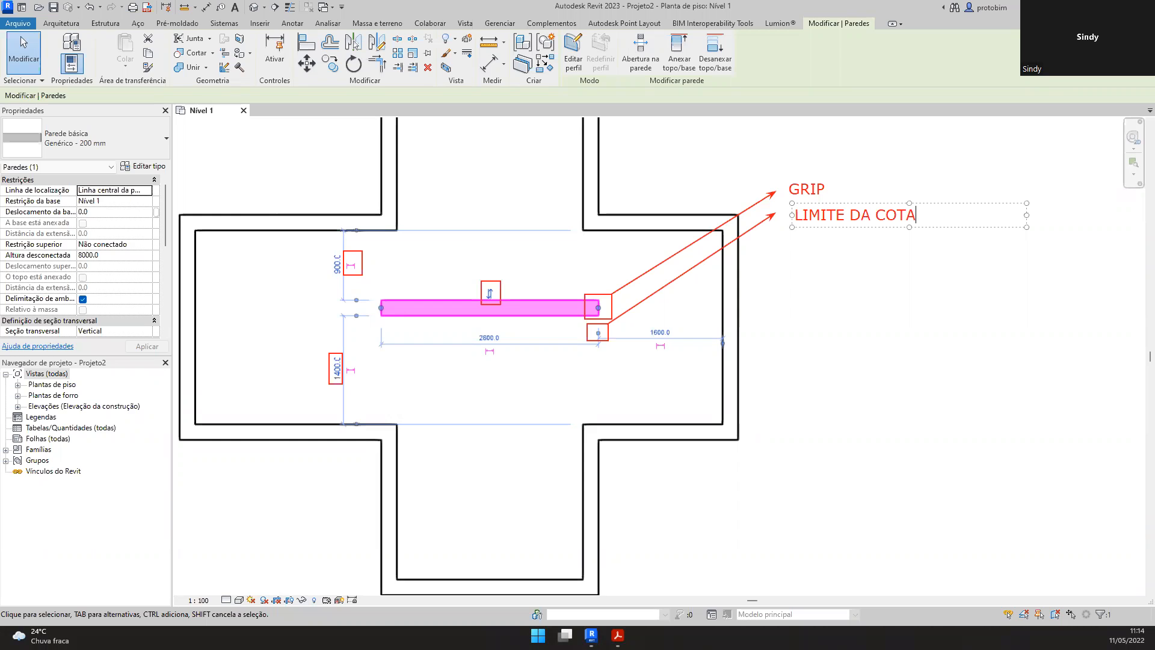
click(686, 208)
Step: Box the 900 dimension above the interior wall and annotate it with an arrow and the label "COTA TEMPORÁRIA"
mouse_move(330, 304)
mouse_down()
mouse_move(371, 290)
mouse_move(375, 220)
mouse_up()
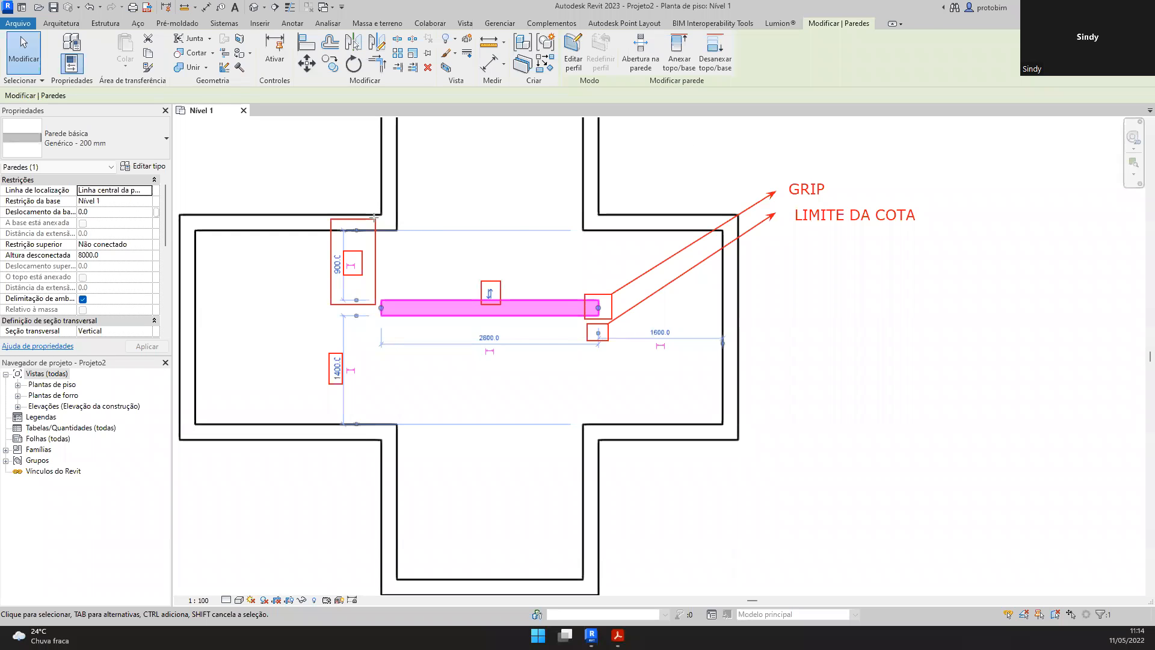
drag(379, 216, 772, 167)
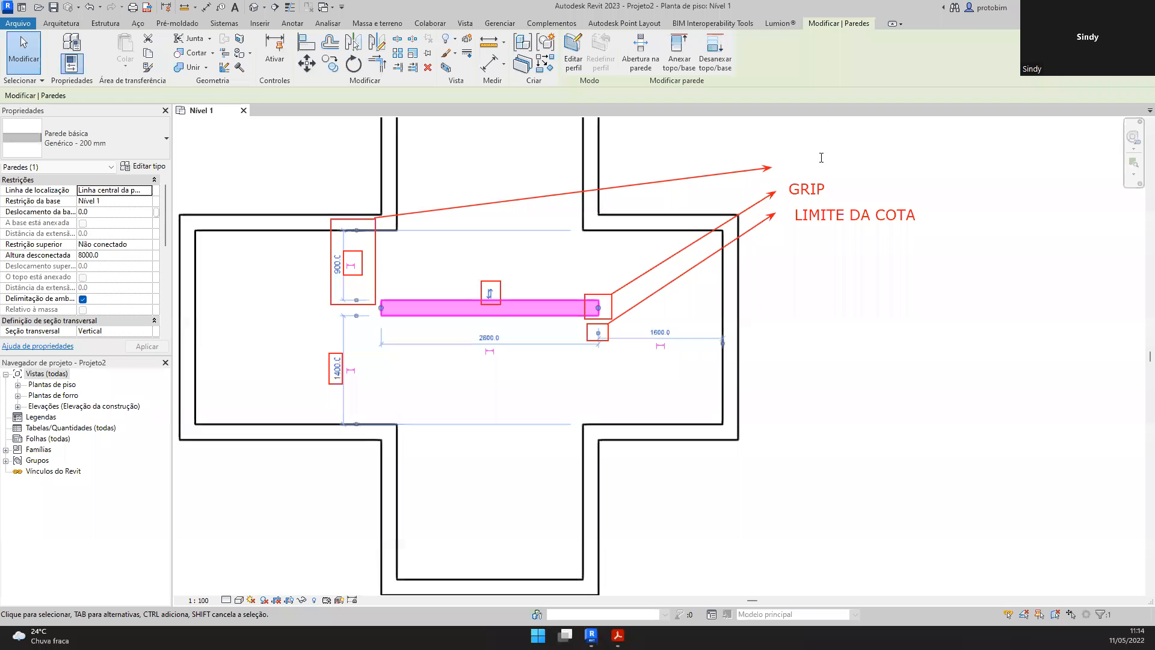
click(791, 164)
text(COTA TEM PO)
key(BackSpace)
key(BackSpace)
key(BackSpace)
text(P)
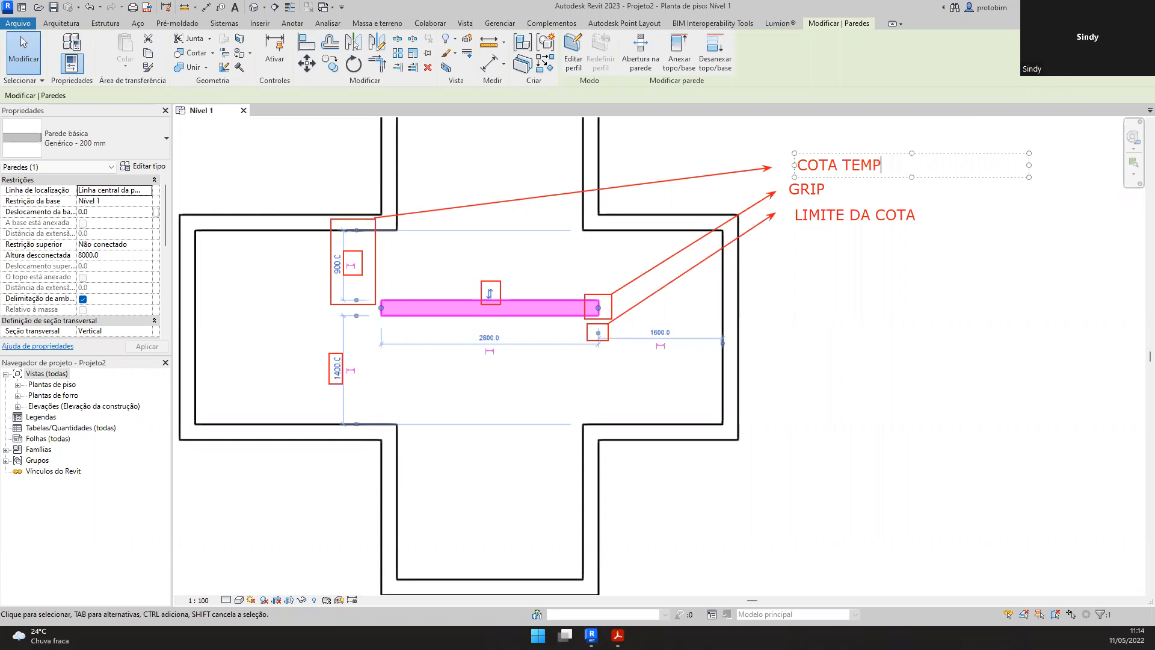
text(ORÁRIA)
Step: Reposition the "GRIP" and "COTA TEMPORÁRIA" labels slightly to line them up with their arrows
click(818, 190)
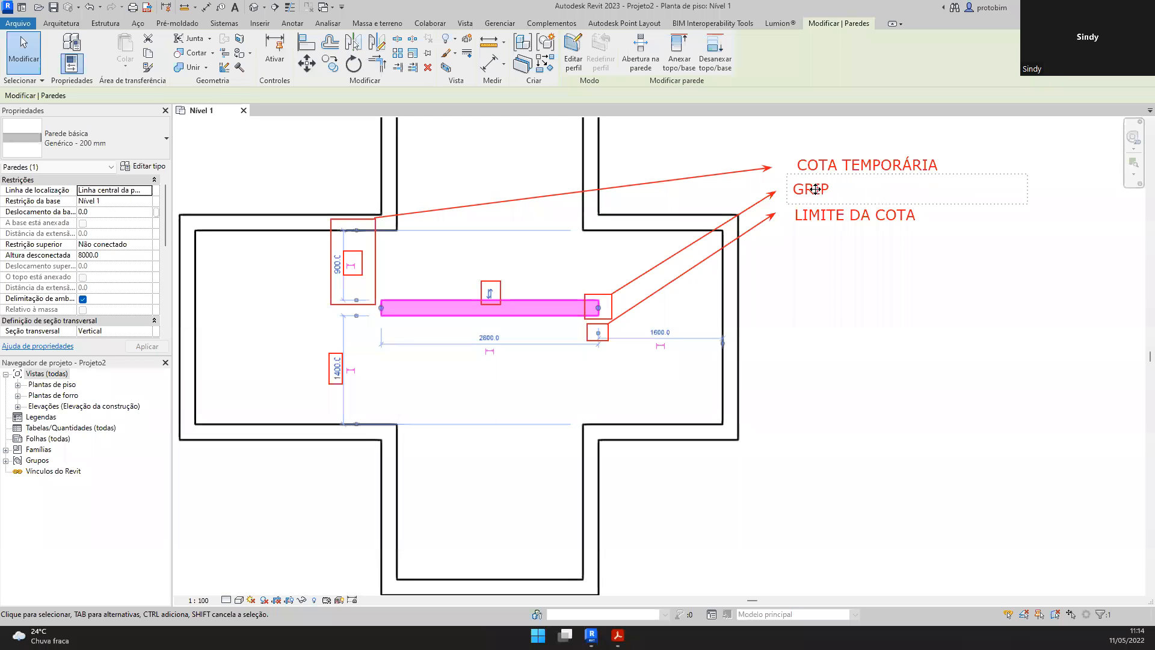
click(831, 160)
click(957, 301)
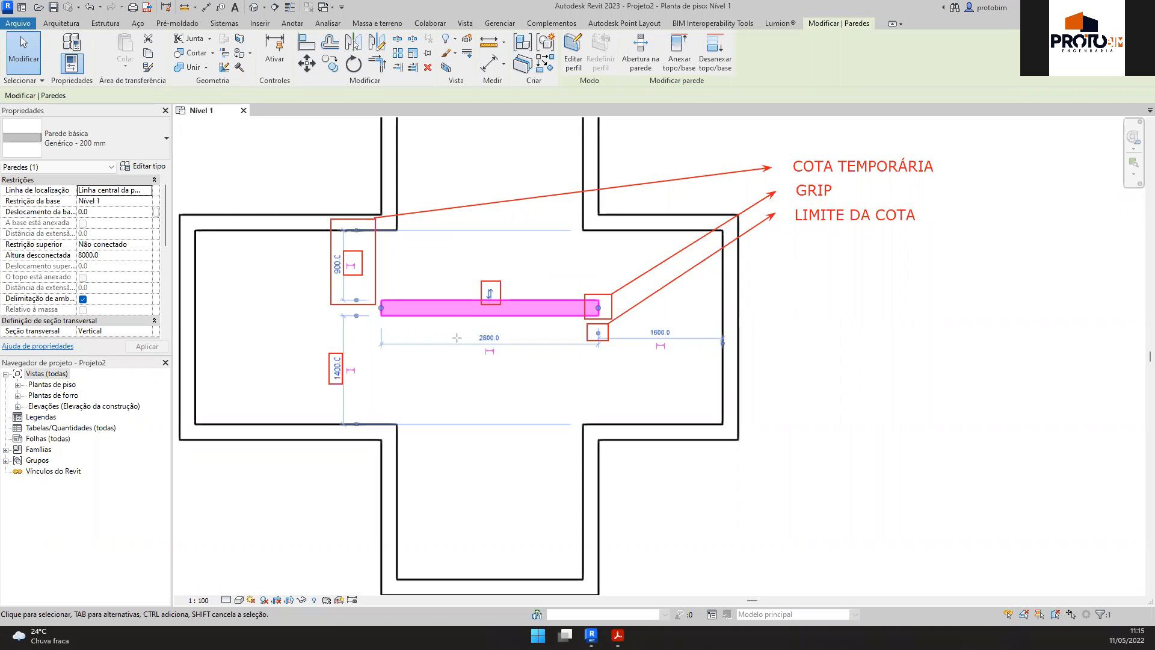
Step: Annotate the boxed 1400 value with an arrow and the label "VALOR DA COTA", placed level with the arrowhead
mouse_move(342, 384)
mouse_down()
mouse_move(710, 481)
mouse_move(743, 478)
mouse_up()
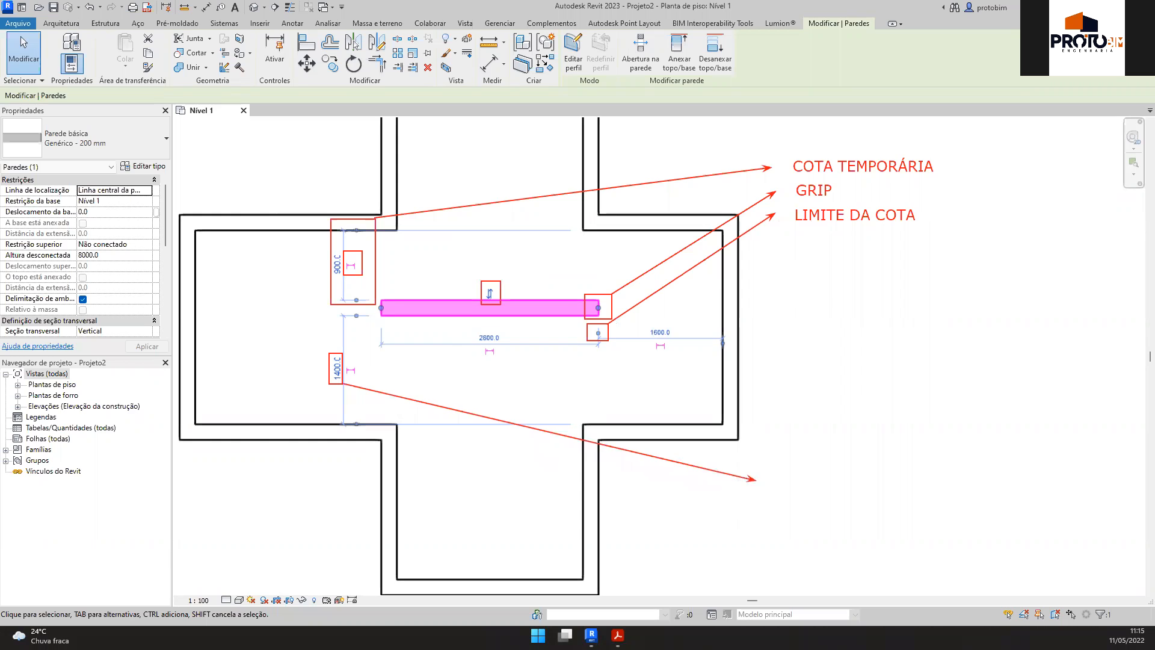
click(794, 480)
text(VALOR DA COTA)
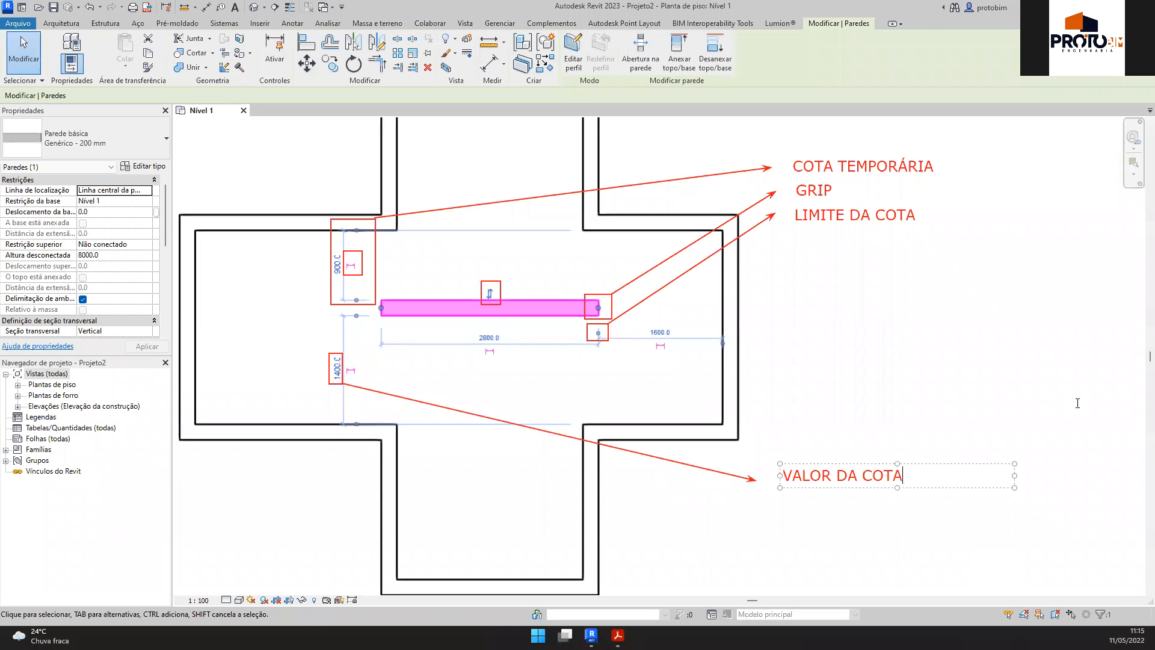
click(1032, 435)
drag(814, 481, 810, 488)
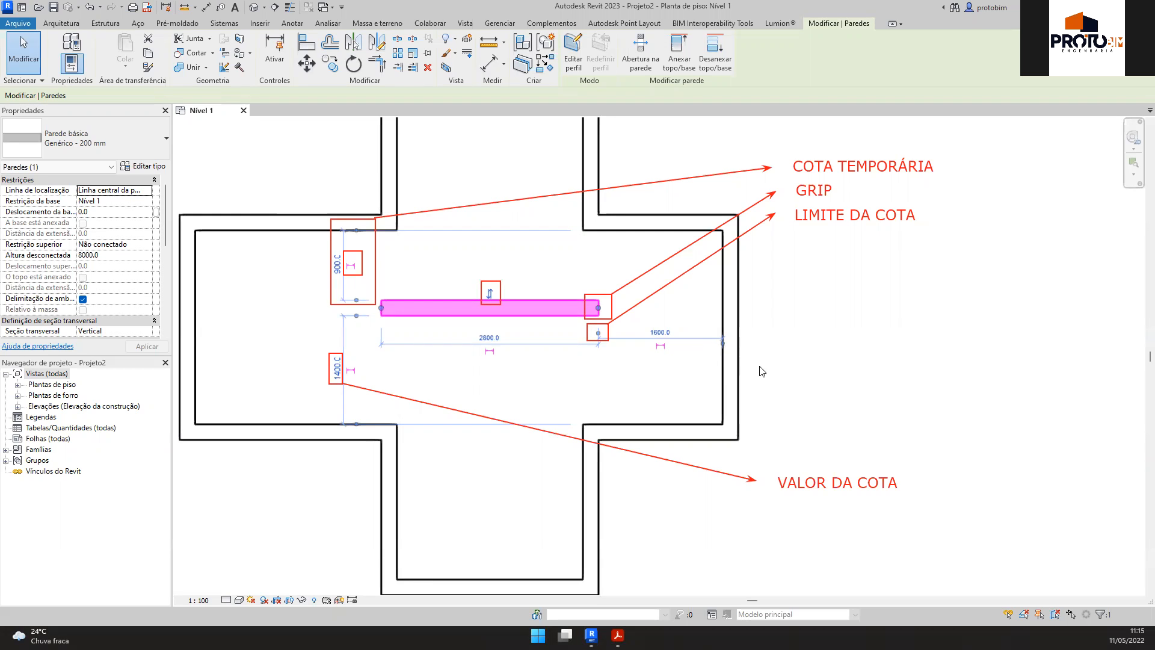
Step: Move the witness lines of the 1600 and 1400 temporary dimensions to other wall references and return them to the original faces
click(722, 345)
drag(723, 343, 752, 402)
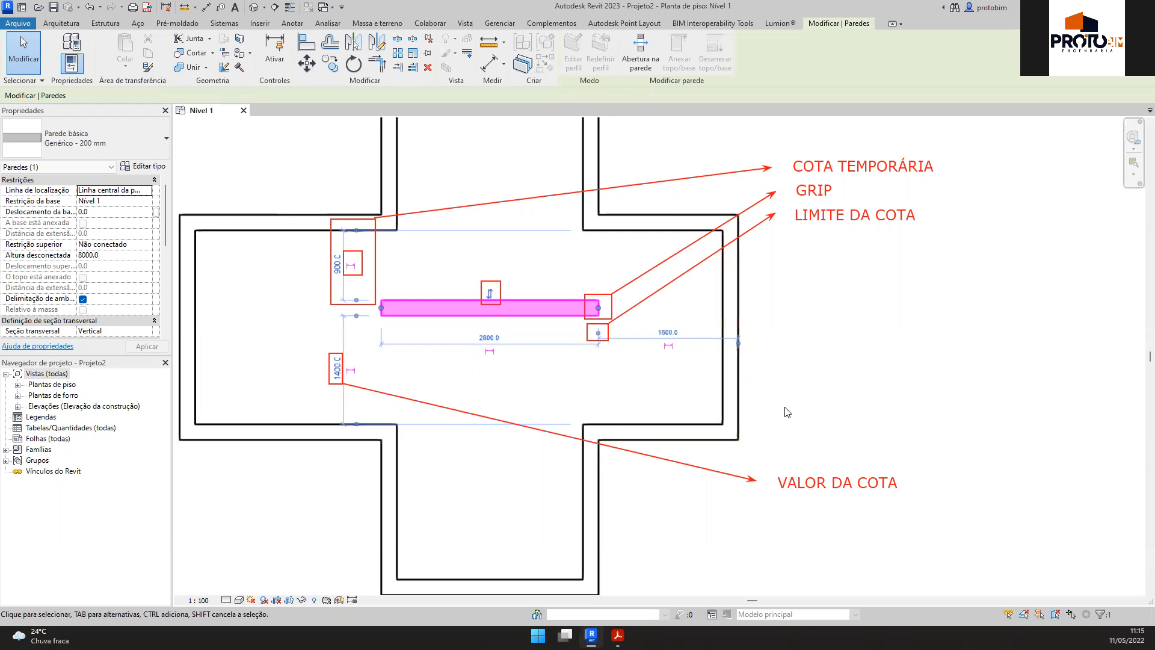
drag(598, 333, 602, 491)
drag(599, 382, 722, 342)
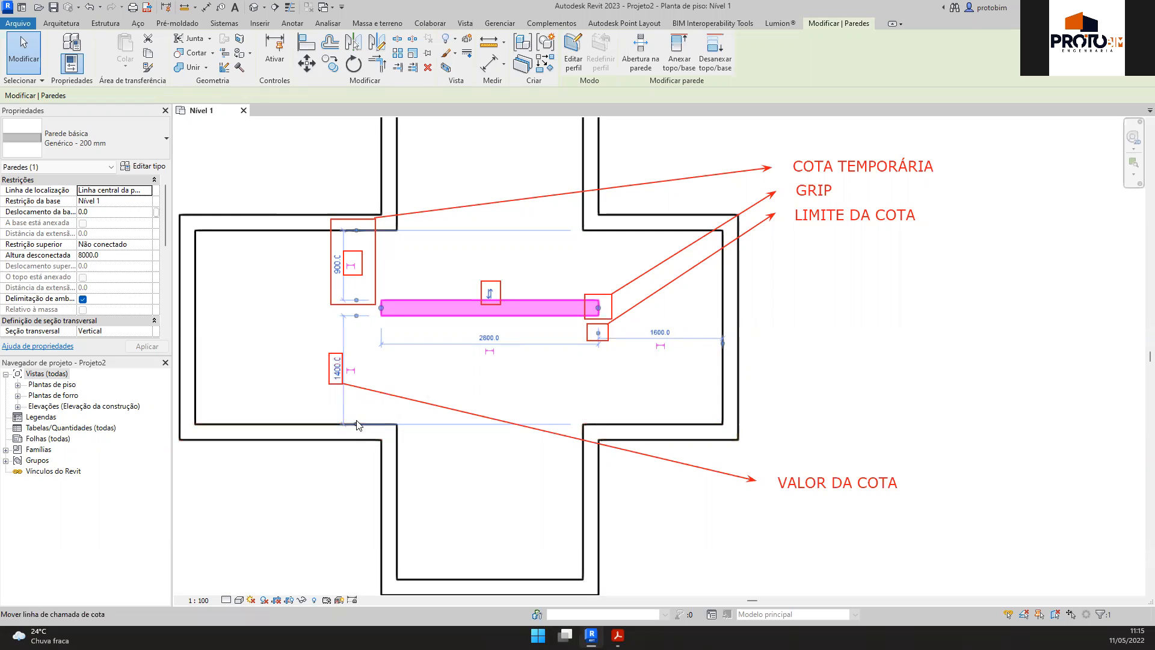
drag(357, 427, 460, 579)
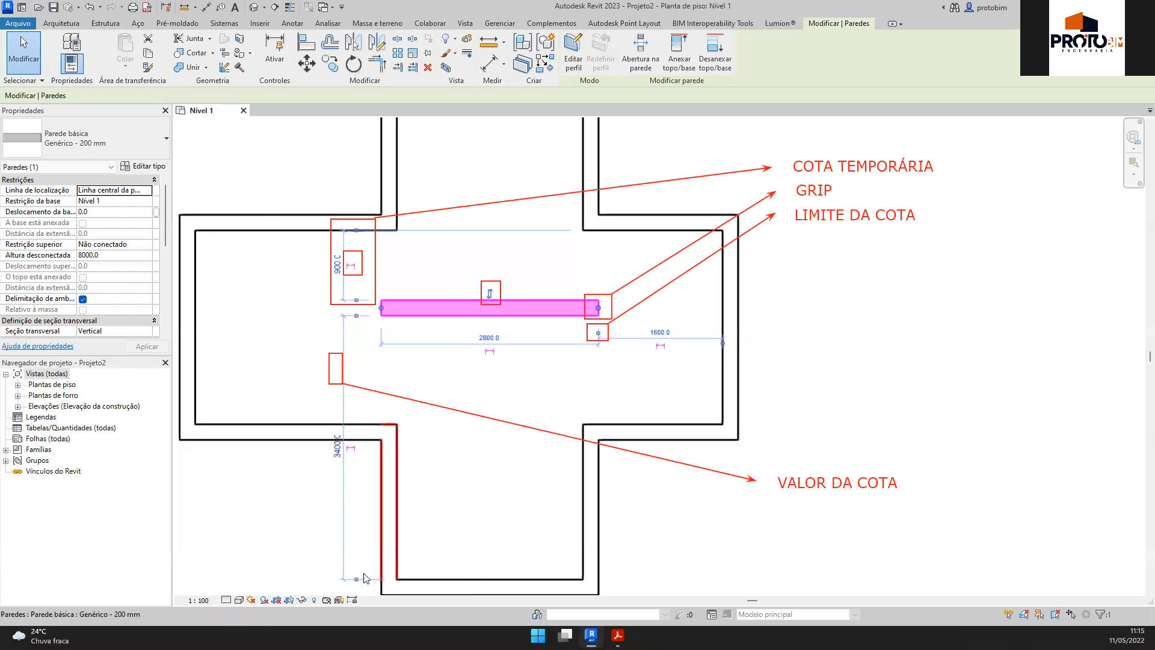
drag(357, 579, 333, 426)
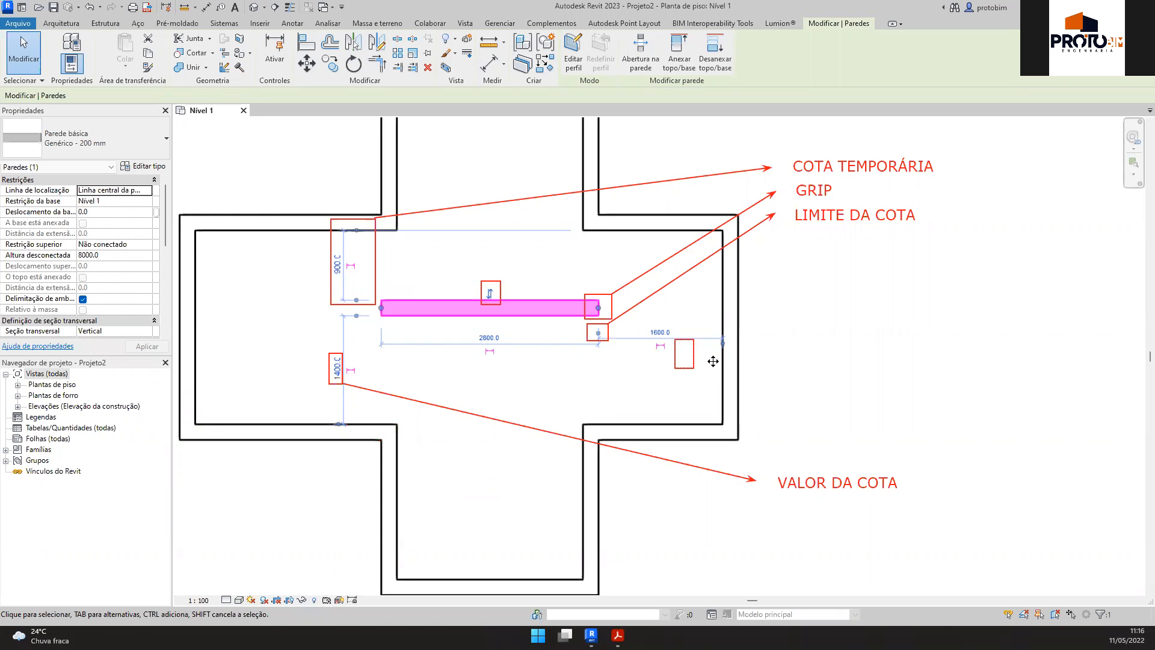
Step: Box the conversion symbol under the 1600 dimension and annotate it with an arrow and the label "CONVERTE COTA TEMPORÁRIA EM COTA FIXA"
mouse_move(669, 368)
mouse_down()
mouse_move(677, 356)
mouse_move(654, 364)
mouse_up()
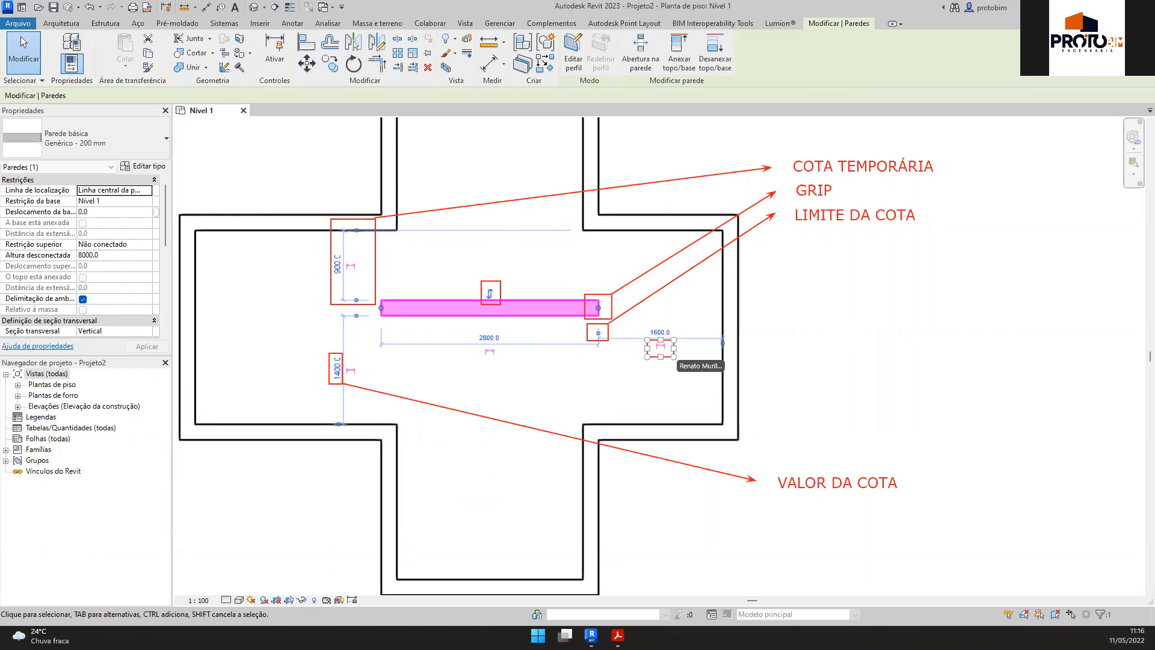
click(913, 355)
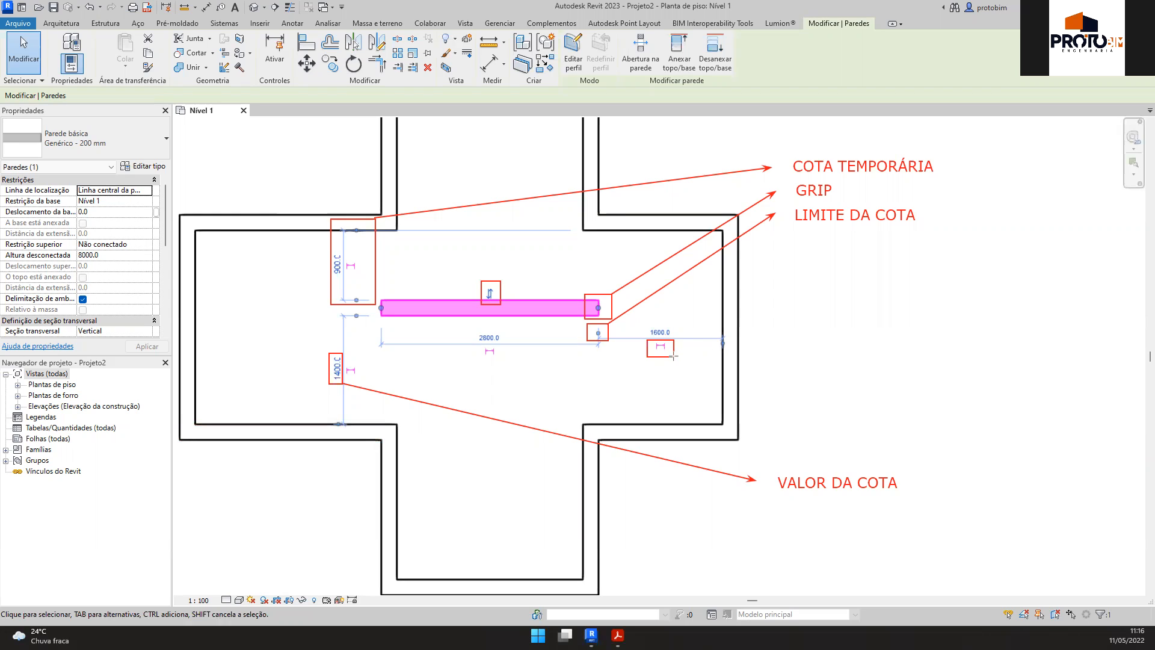
mouse_move(675, 357)
mouse_down()
mouse_move(819, 388)
mouse_move(773, 384)
mouse_up()
click(787, 386)
text(CONVERTE COTA TEMPOR)
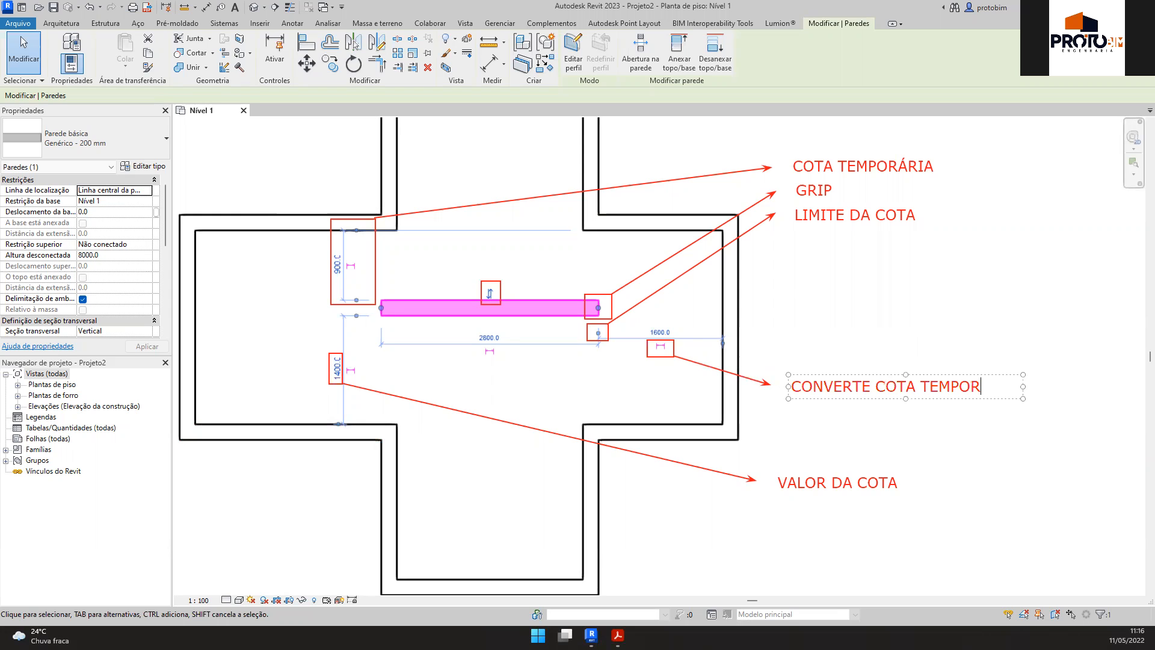
text(ÁRIA EM COT)
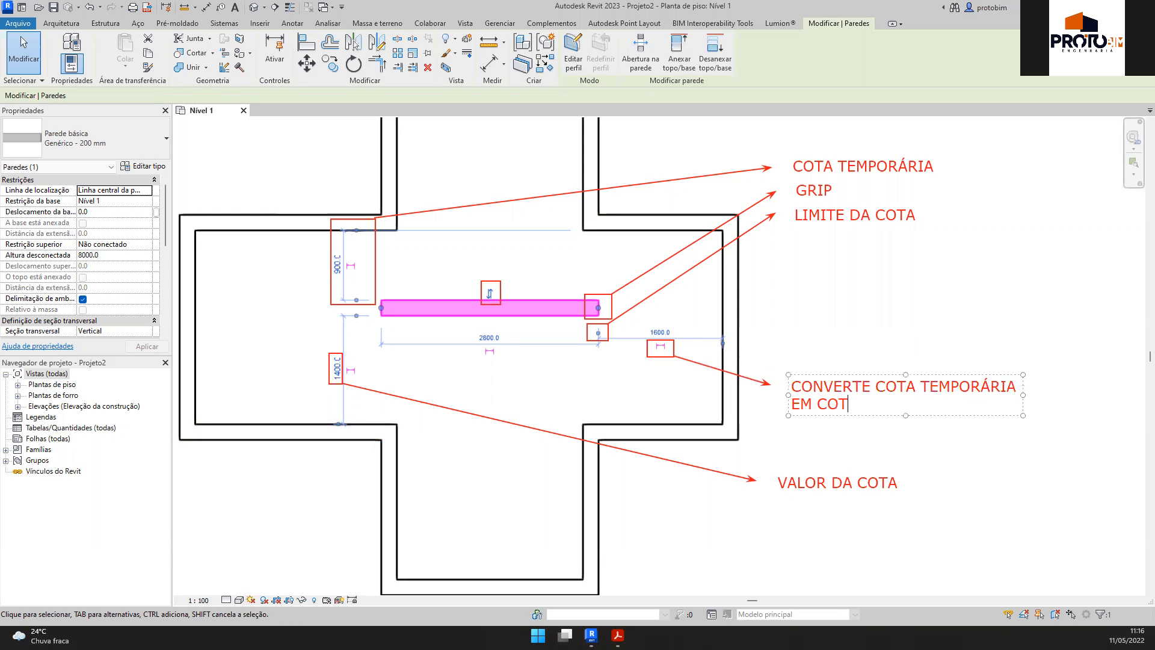
text(A FIXA)
key(Escape)
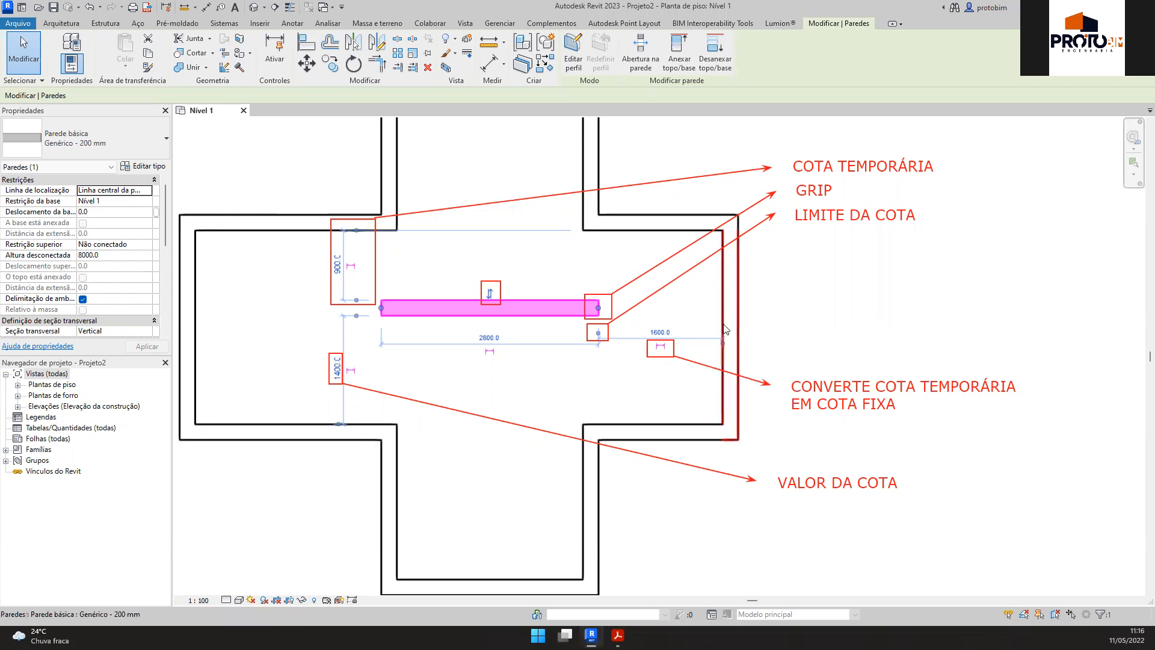
Step: Convert the temporary dimension between the interior wall's right end and the outer wall into a permanent one
click(660, 349)
click(881, 462)
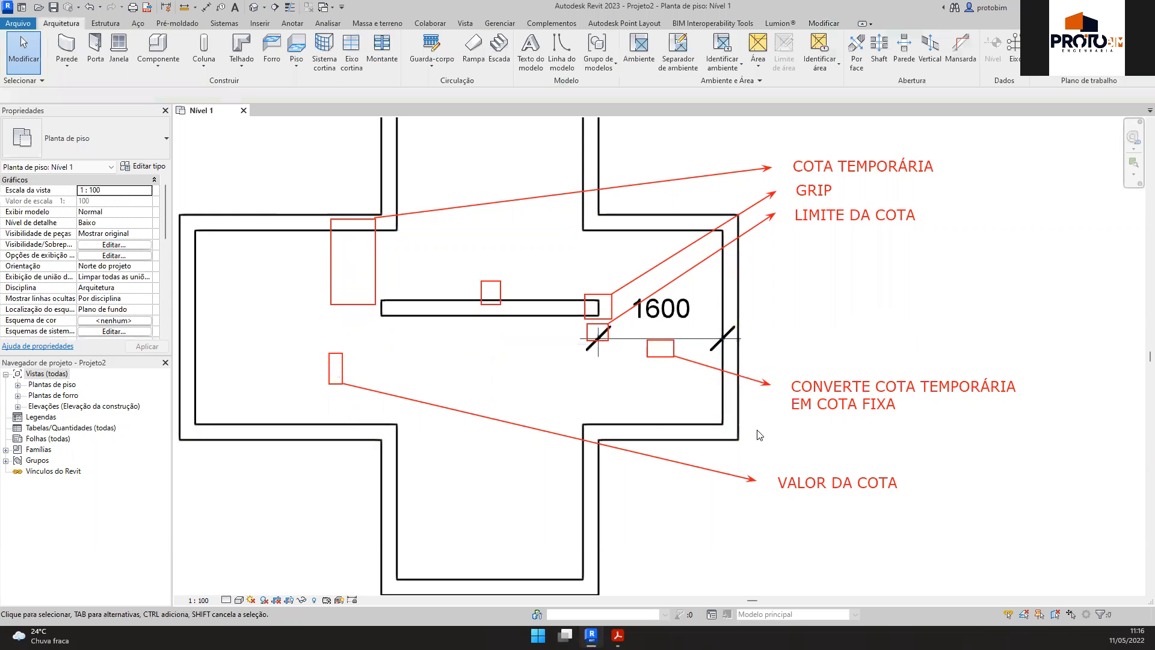
click(542, 308)
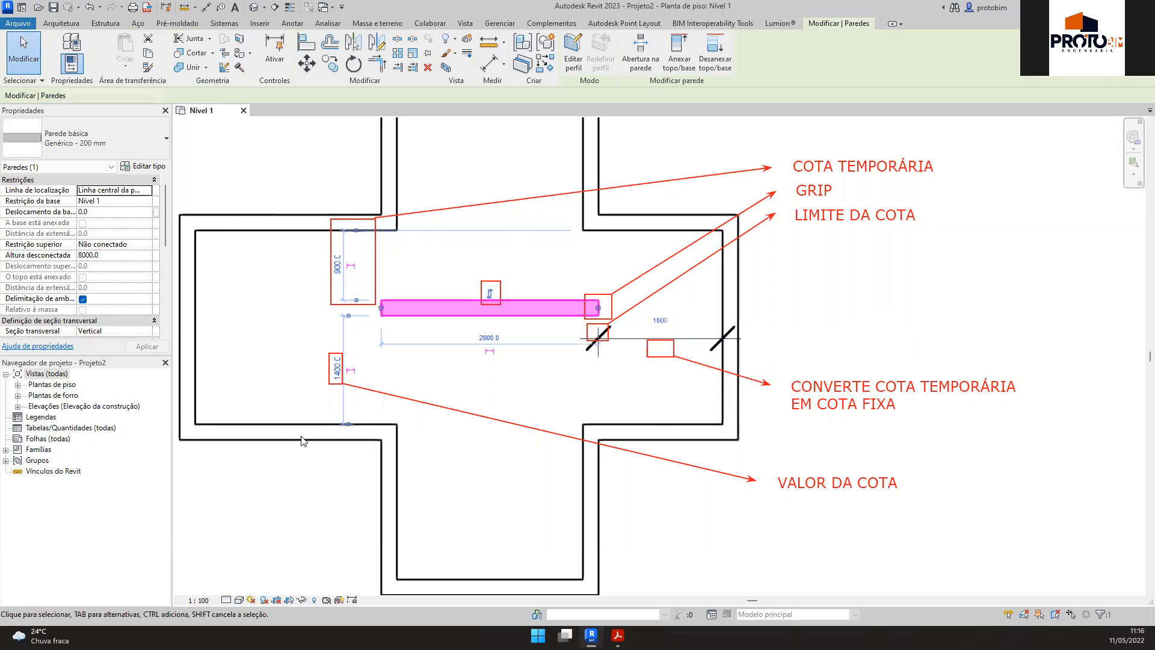
key(Escape)
Step: Set the floor plan's view scale to 1:50
click(199, 600)
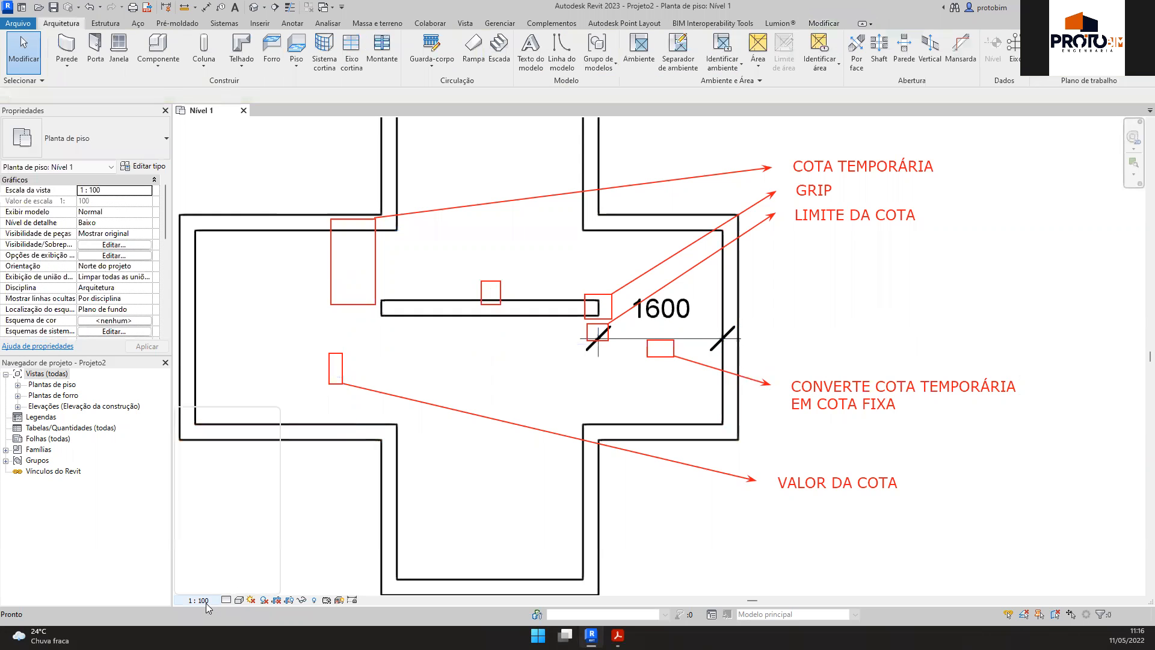
click(206, 506)
key(Escape)
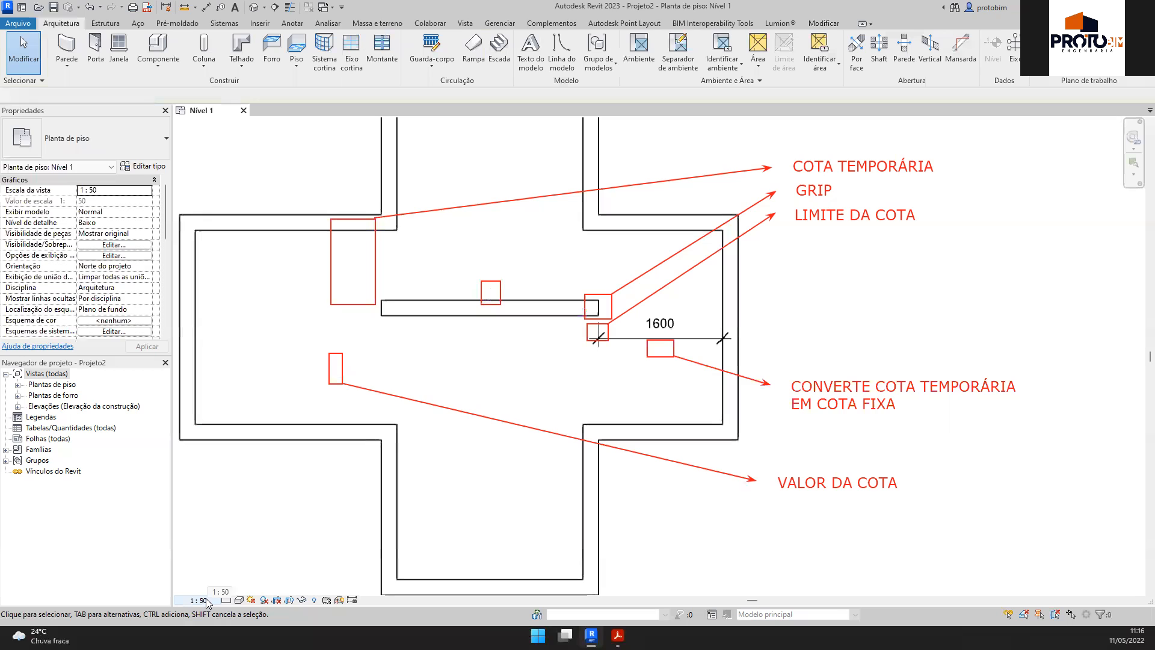
Step: Select the interior wall and the permanent dimension in turn to compare their selection controls
click(400, 308)
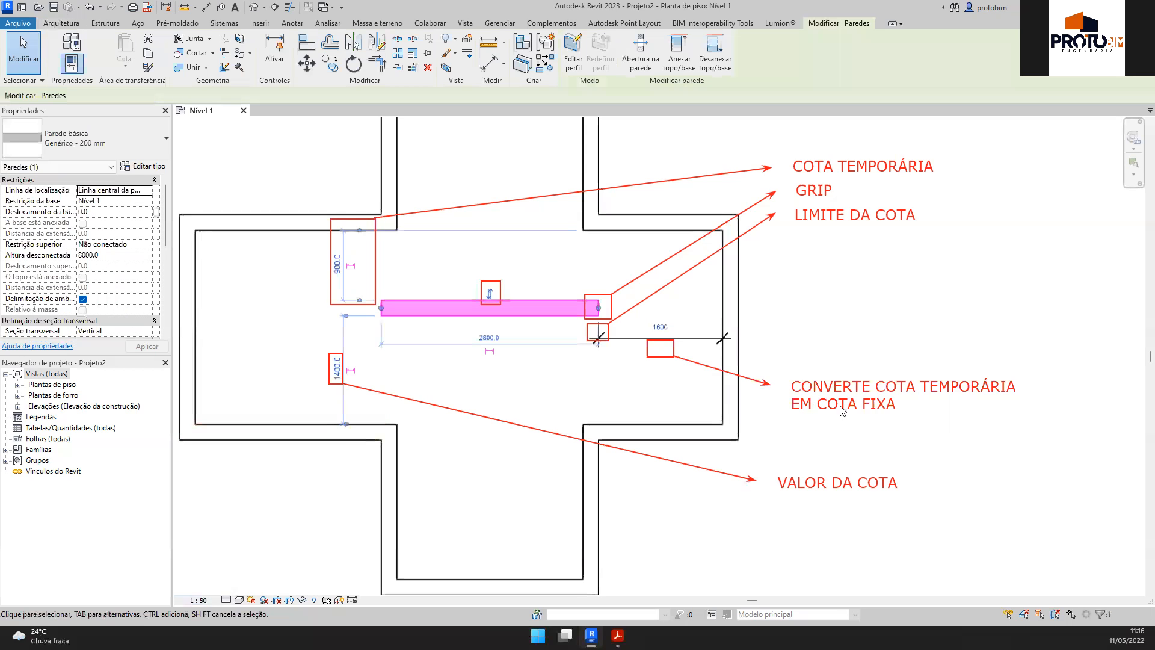
click(660, 349)
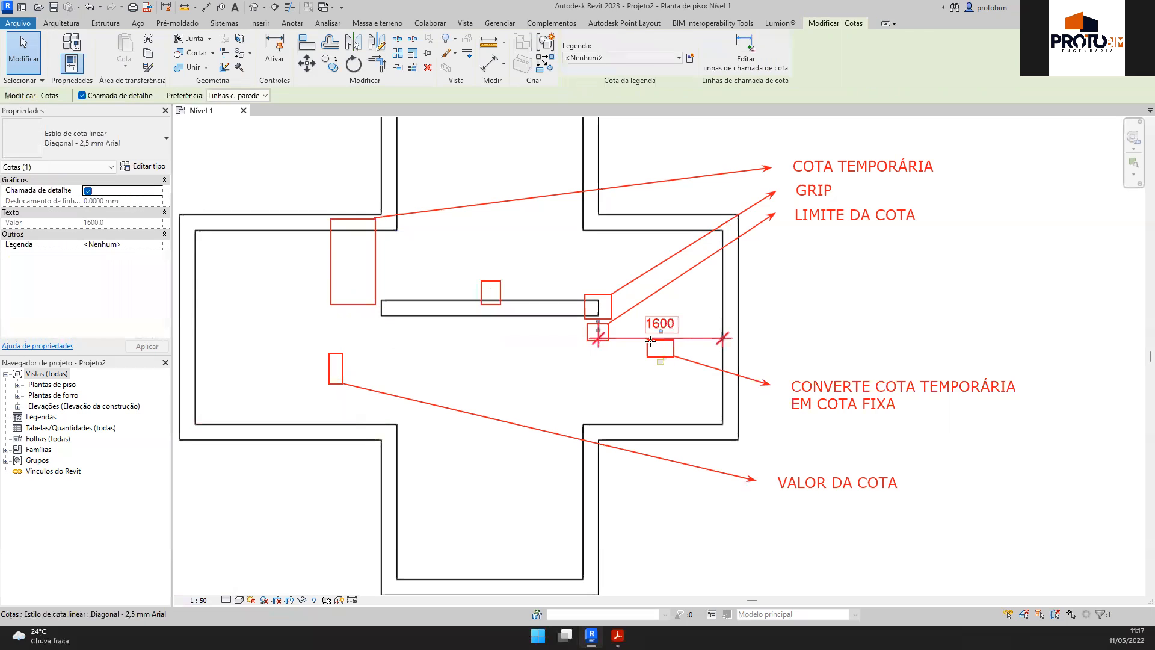
click(908, 349)
click(468, 315)
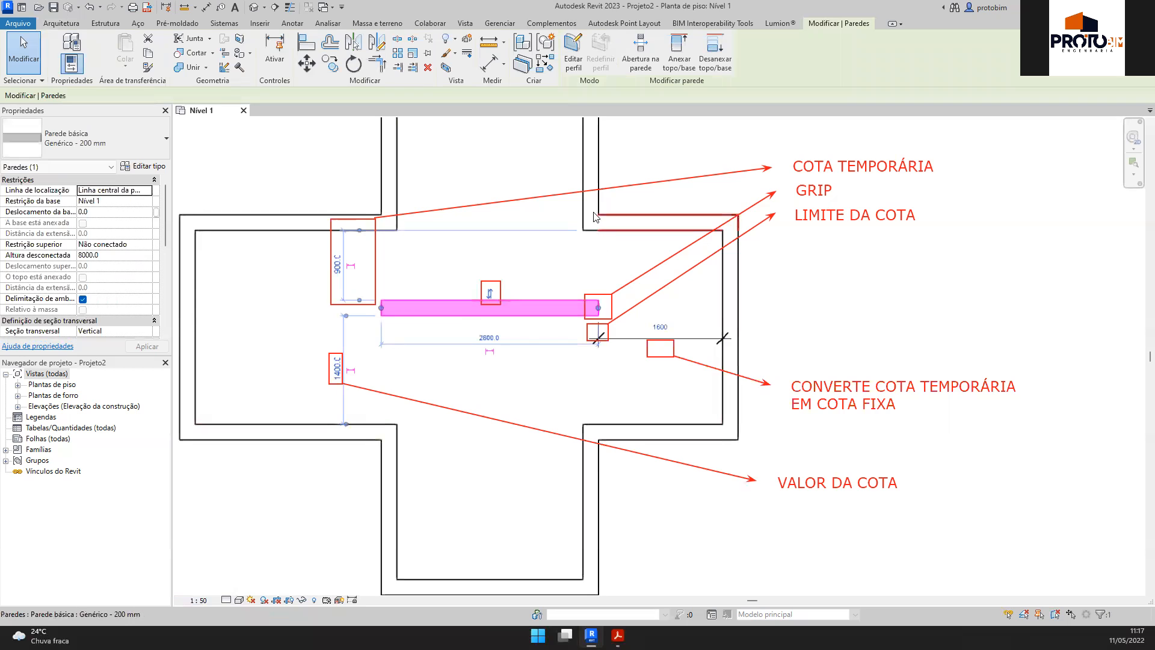
Step: Move the permanent 1600 dimension line farther below the interior wall
click(701, 346)
drag(701, 348, 701, 373)
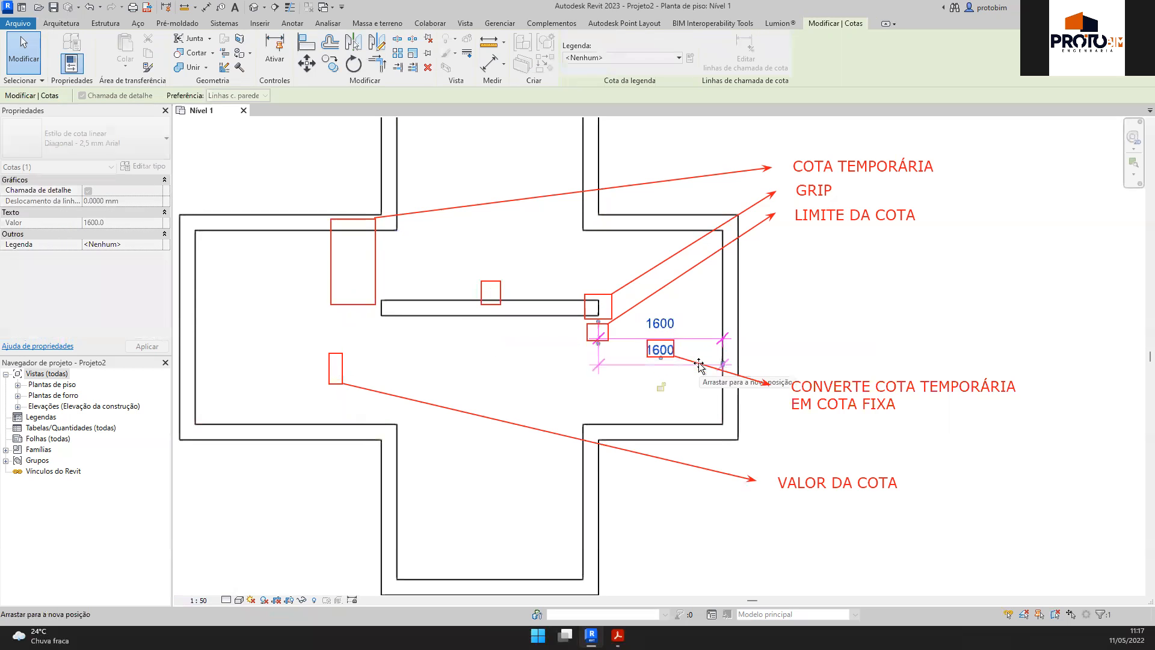
click(493, 323)
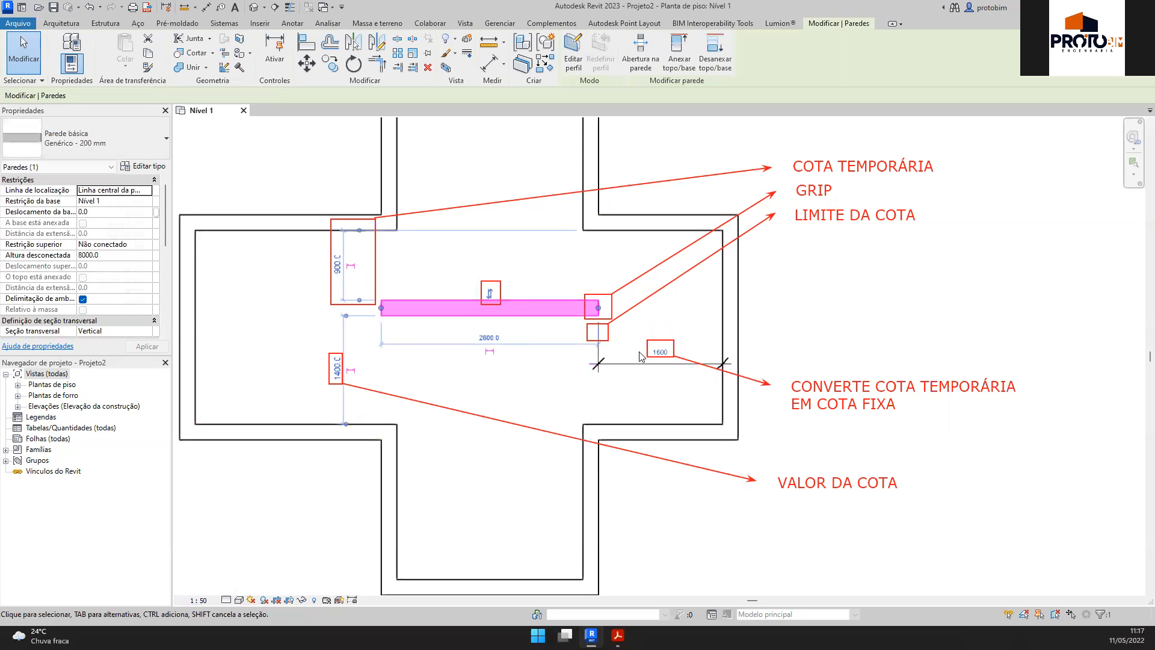
click(613, 364)
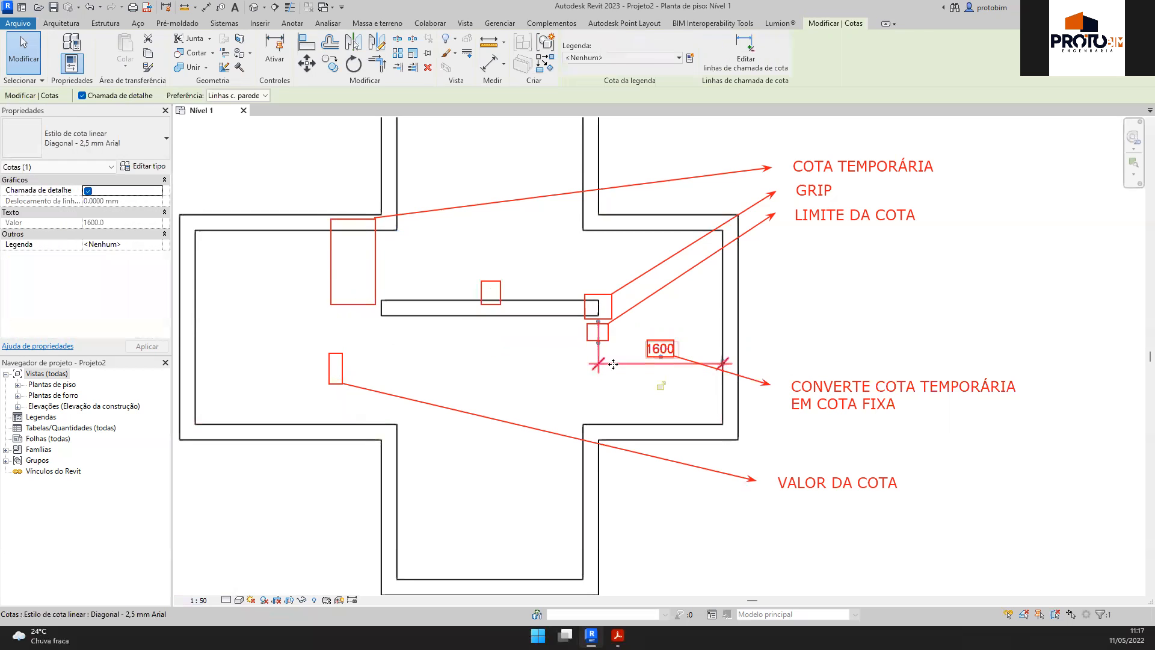
key(Escape)
Step: Make the interior wall's 1600 temporary dimension permanent again and undo the conversion
click(497, 311)
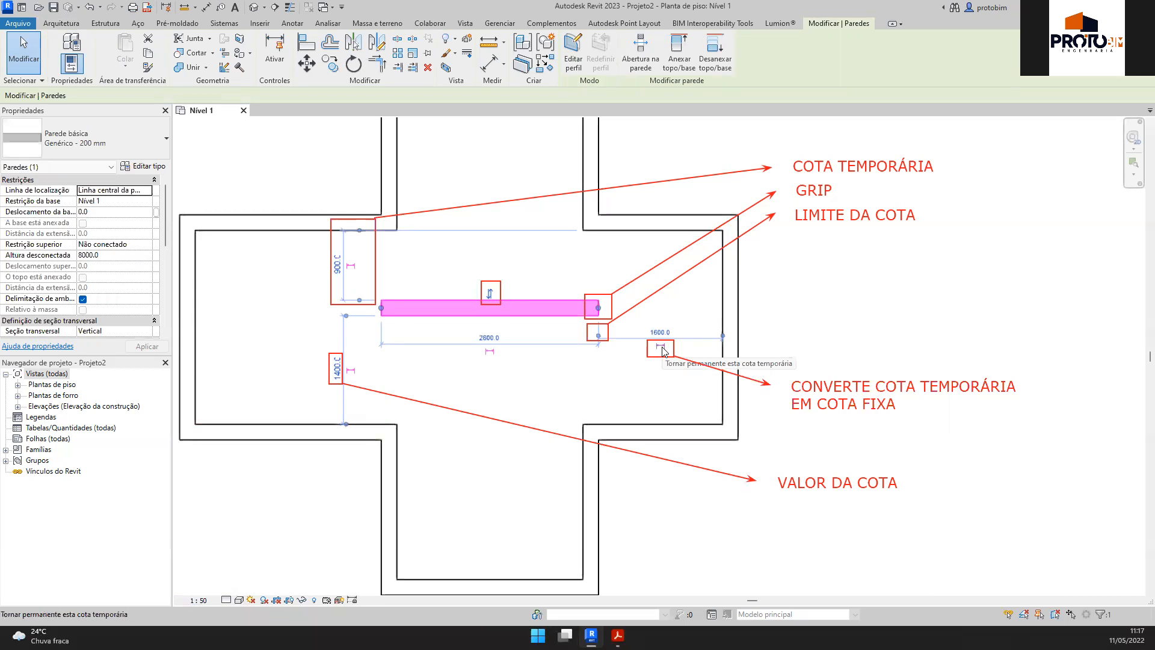
click(662, 349)
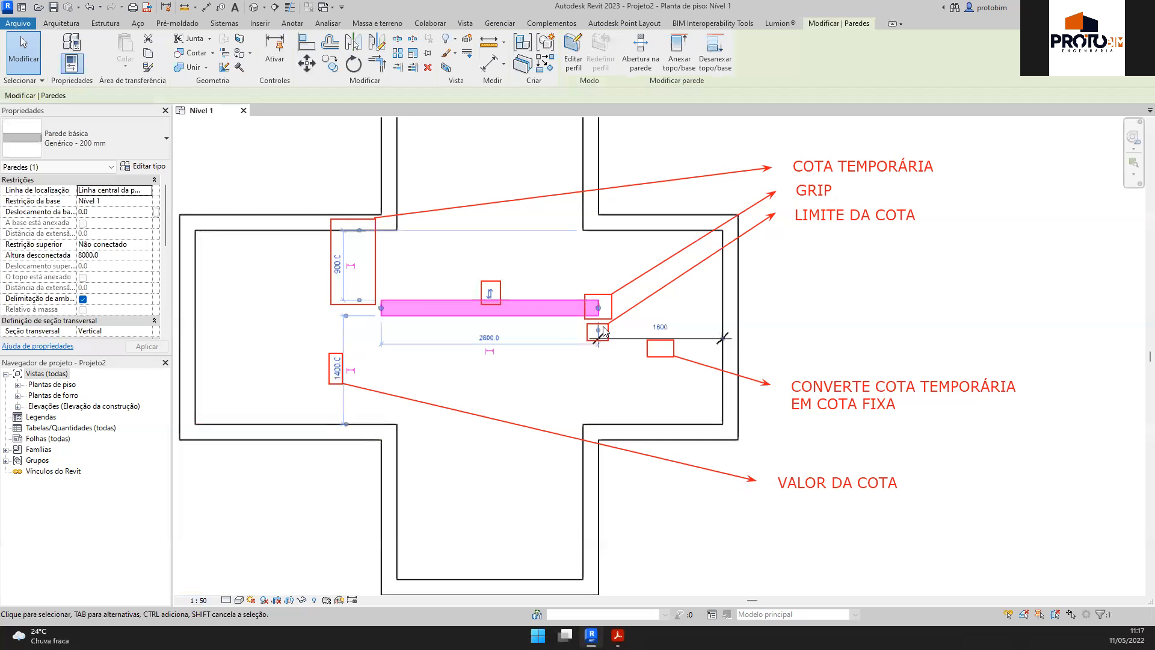
click(852, 342)
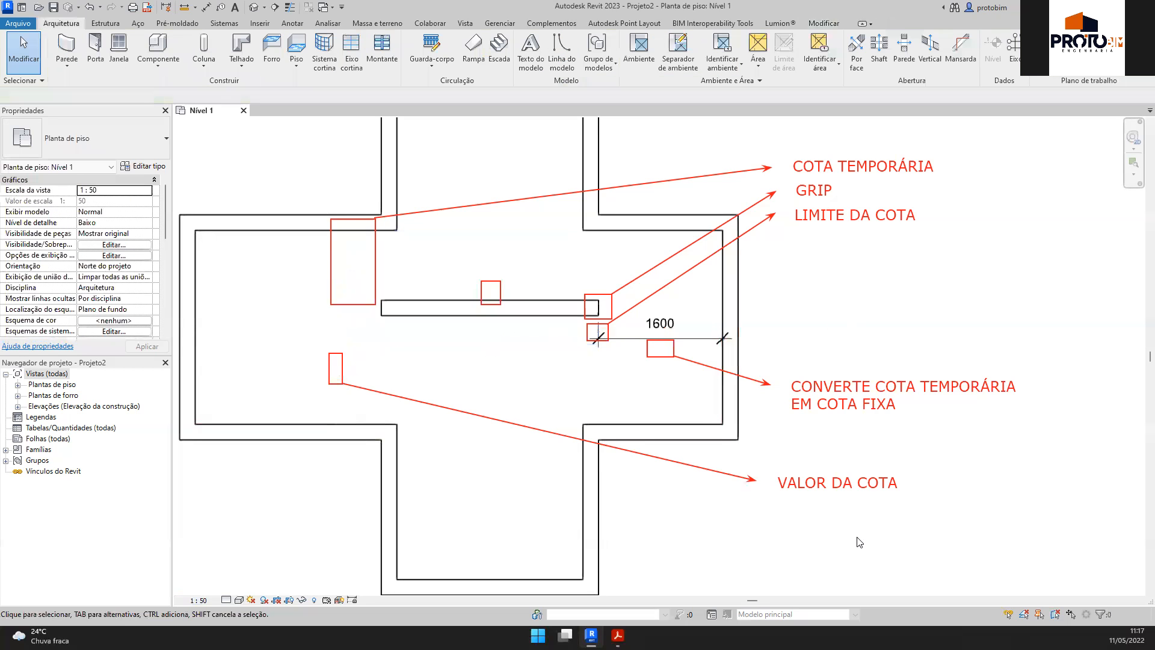
click(705, 340)
key(ctrl+z)
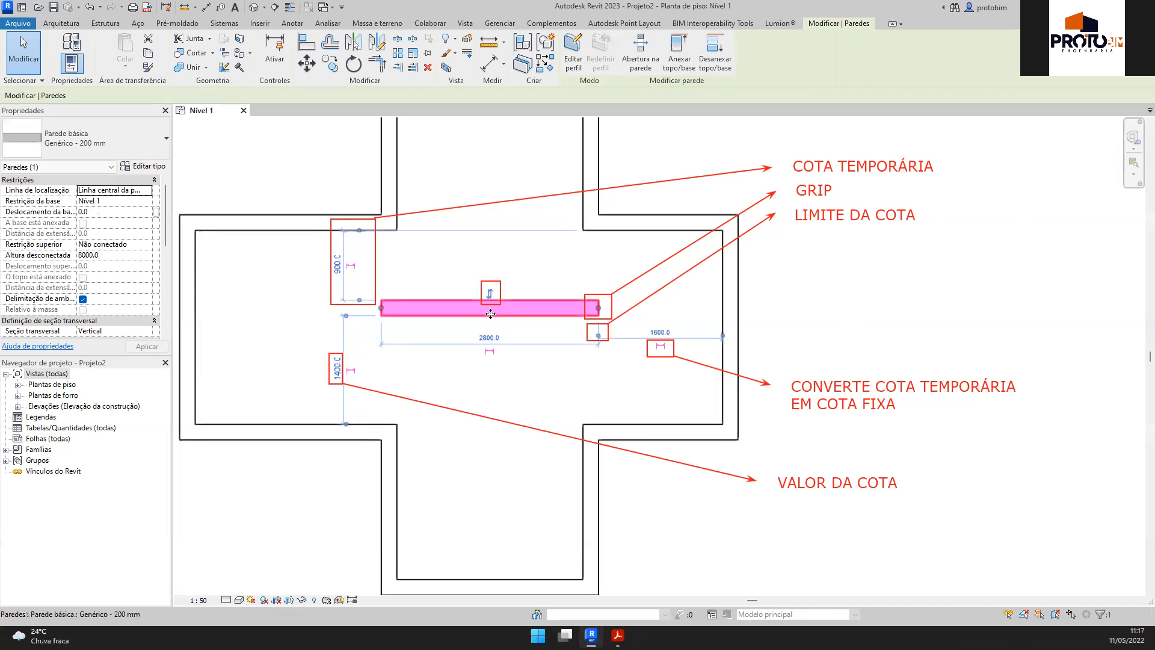
Step: Flip the orientation of the selected interior wall
click(491, 293)
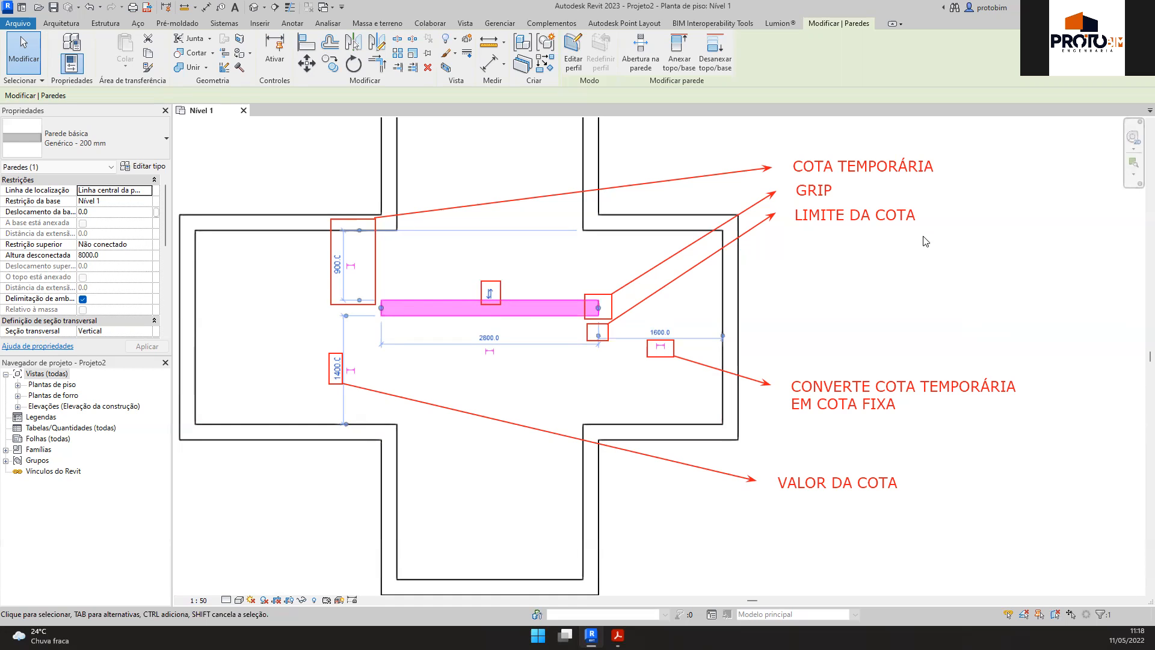
Step: Reposition the COTA TEMPORÁRIA, GRIP, LIMITE DA COTA and CONVERTE COTA TEMPORÁRIA EM COTA FIXA annotation labels closer to their arrowheads
click(490, 294)
click(490, 323)
drag(770, 157, 828, 139)
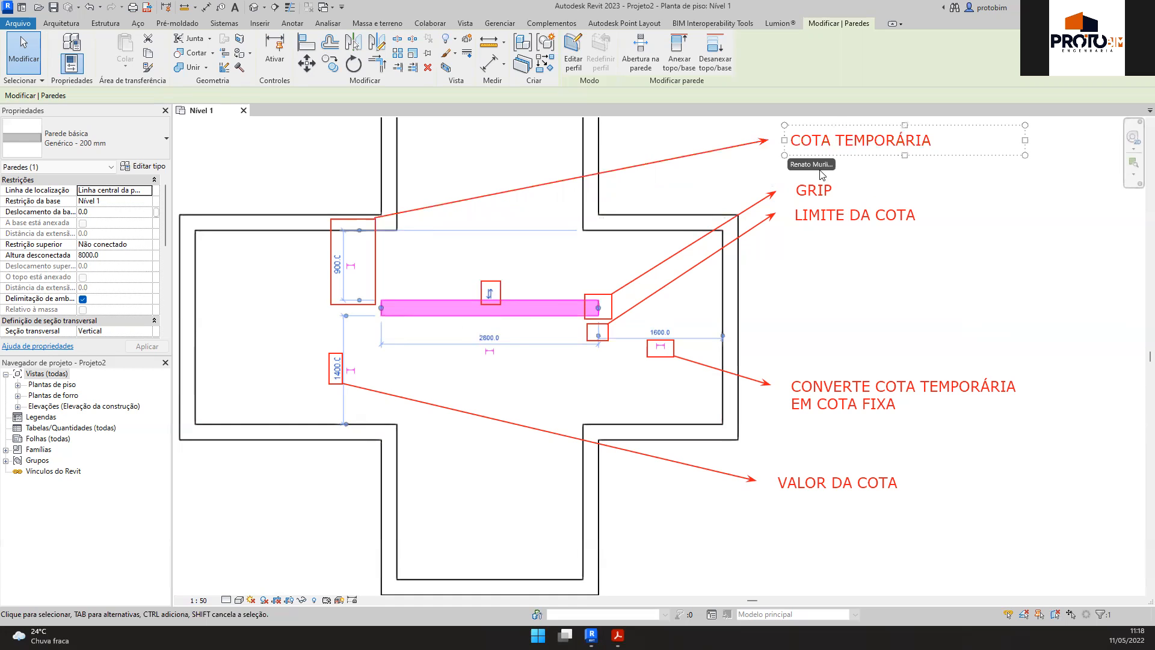
mouse_move(831, 214)
mouse_down()
mouse_move(835, 201)
mouse_move(840, 228)
mouse_up()
click(851, 227)
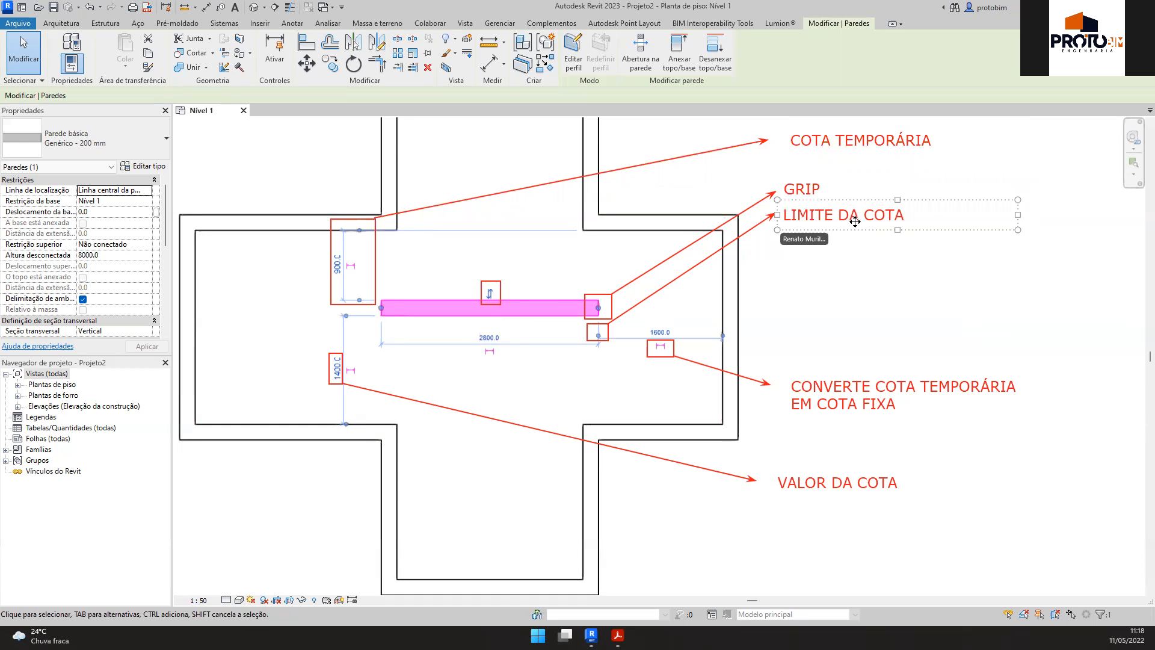
click(879, 397)
drag(879, 397, 865, 394)
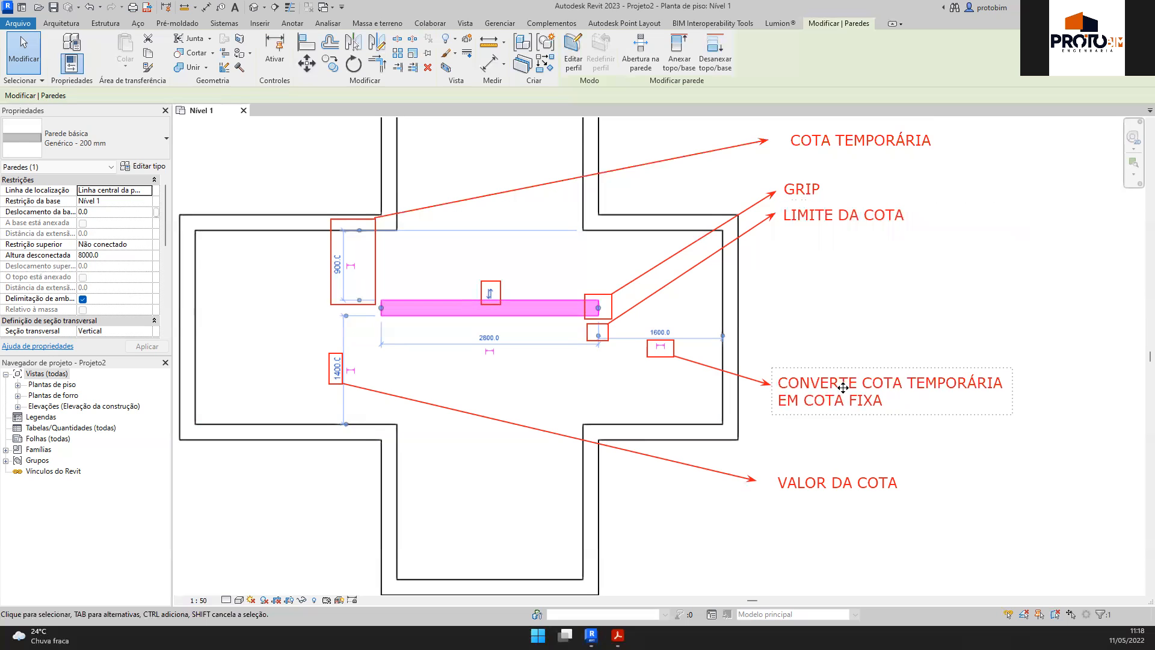
Step: Extend the red arrow from the 1400 dimension value up to the VALOR DA COTA label
click(833, 488)
click(753, 481)
drag(756, 480, 770, 481)
click(886, 454)
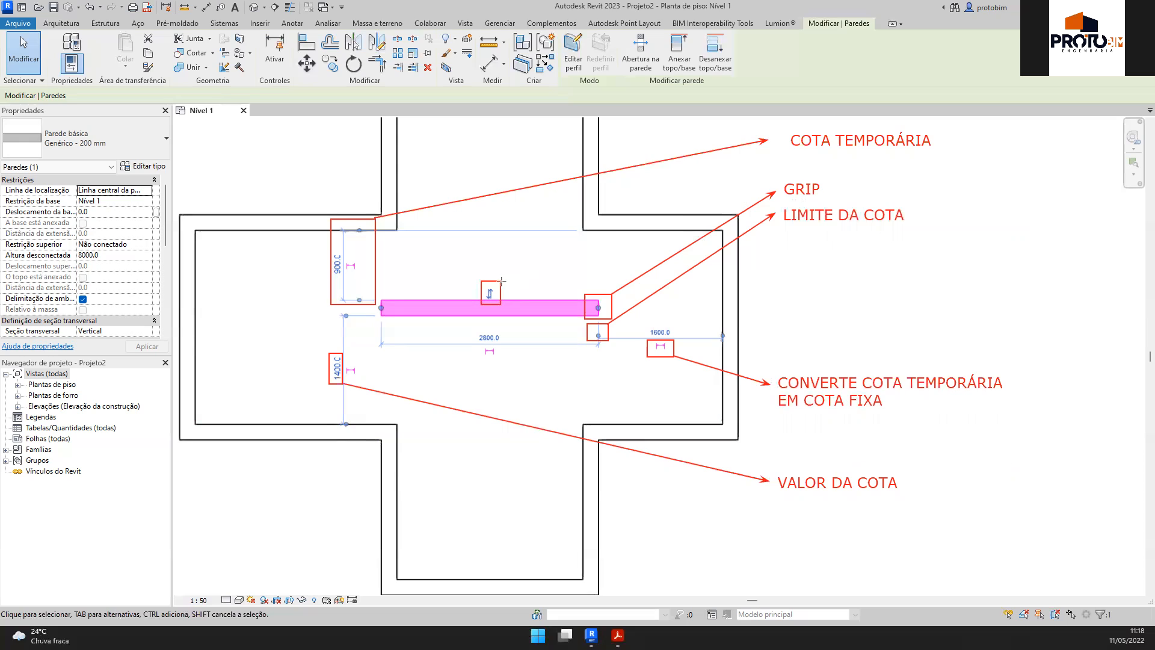
Step: Draw a red arrow from the wall's flip control to the gap above GRIP, and realign the neighbouring COTA TEMPORÁRIA arrow and labels
drag(592, 240, 776, 167)
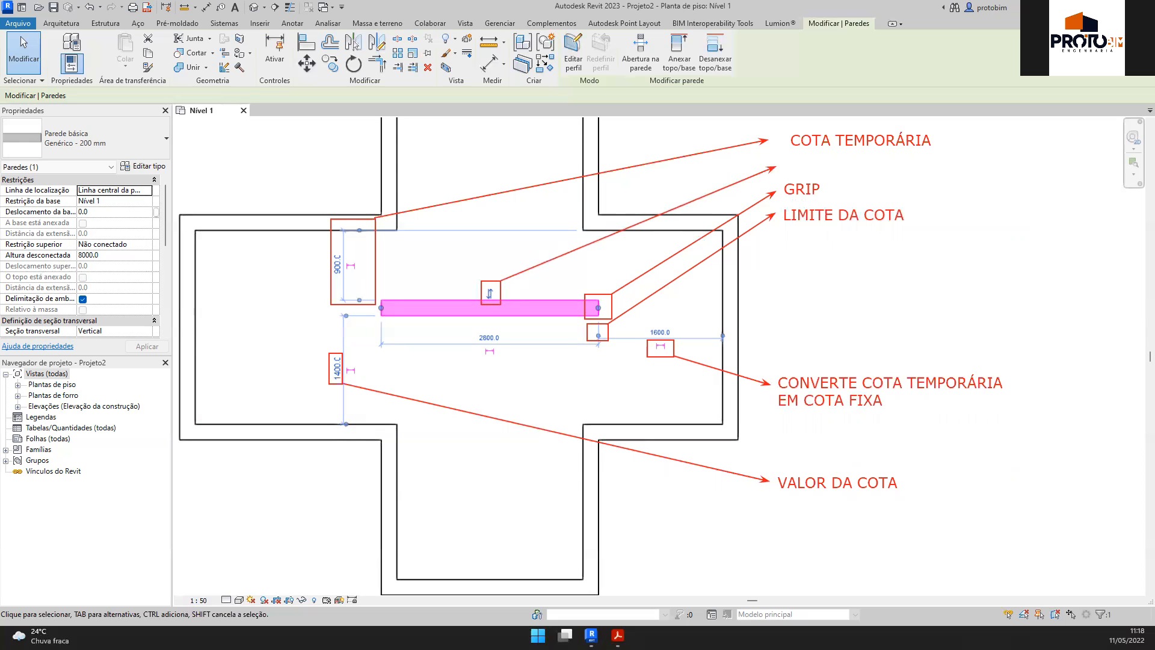
click(770, 141)
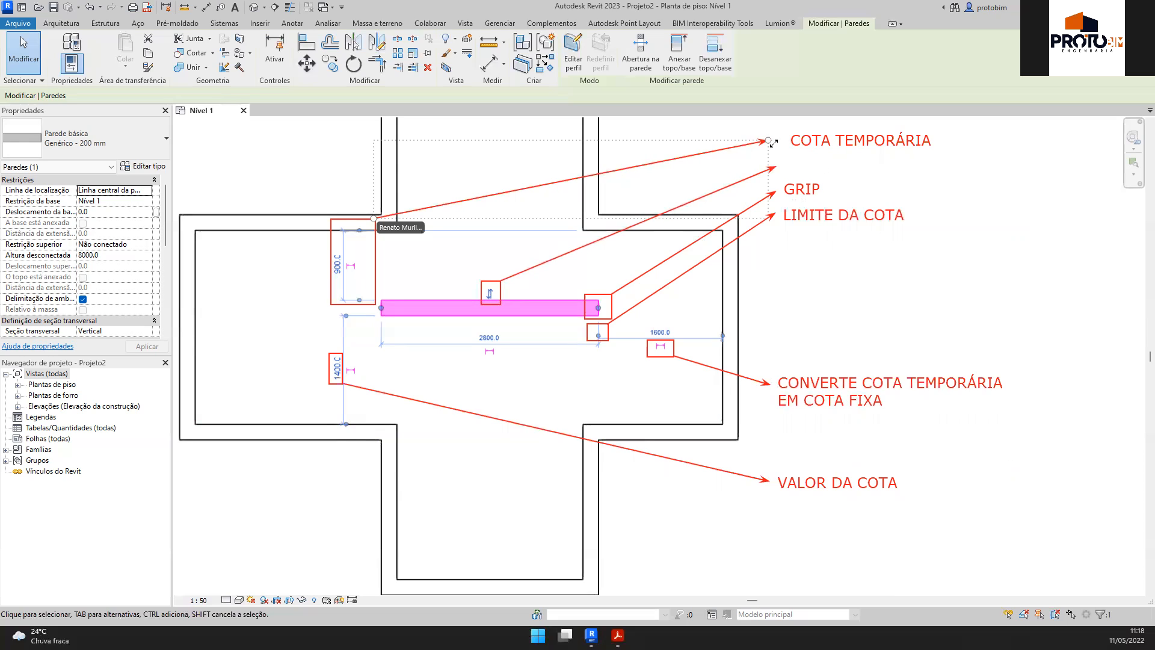
click(926, 194)
click(870, 225)
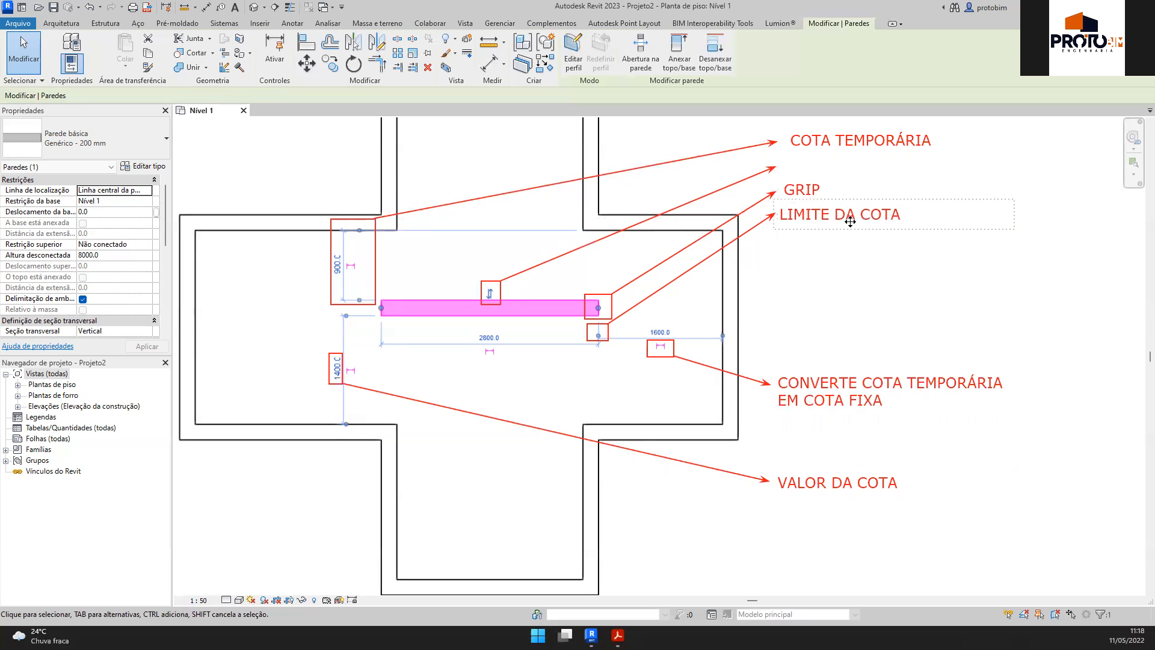
click(844, 190)
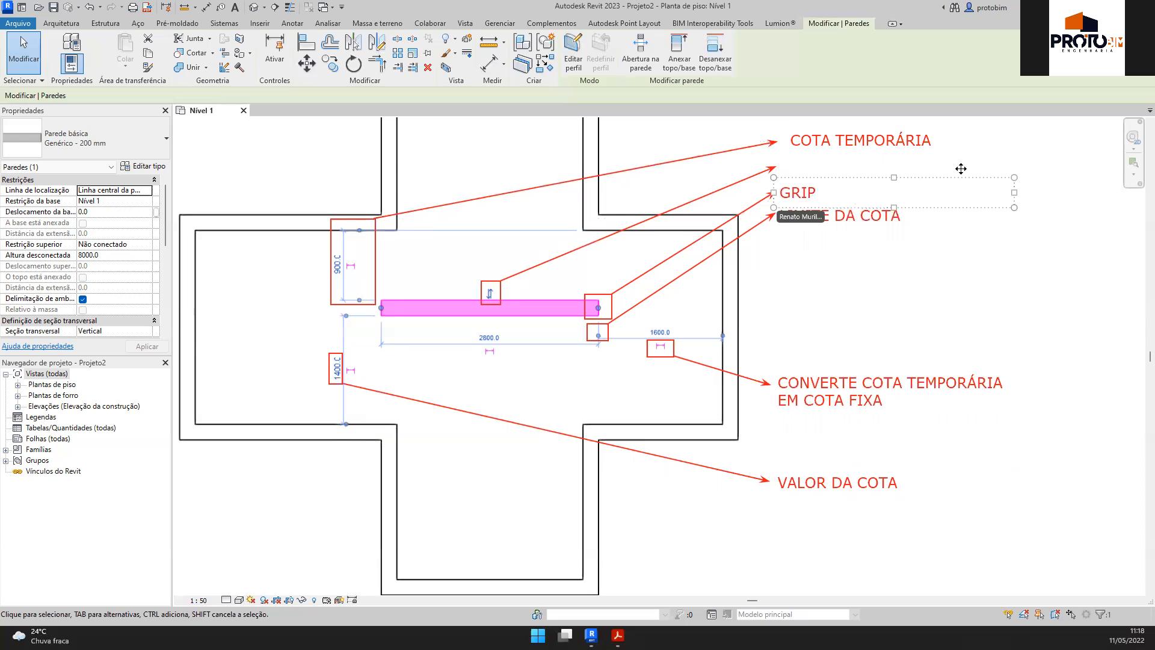
drag(876, 141, 871, 139)
Step: Label the flip control's arrow ALTERAR A ORIENTAÇÃO DA PAREDE and reword the conversion label to CONVERTER COTA TEMPORÁRIA EM COTA FIXA
click(991, 263)
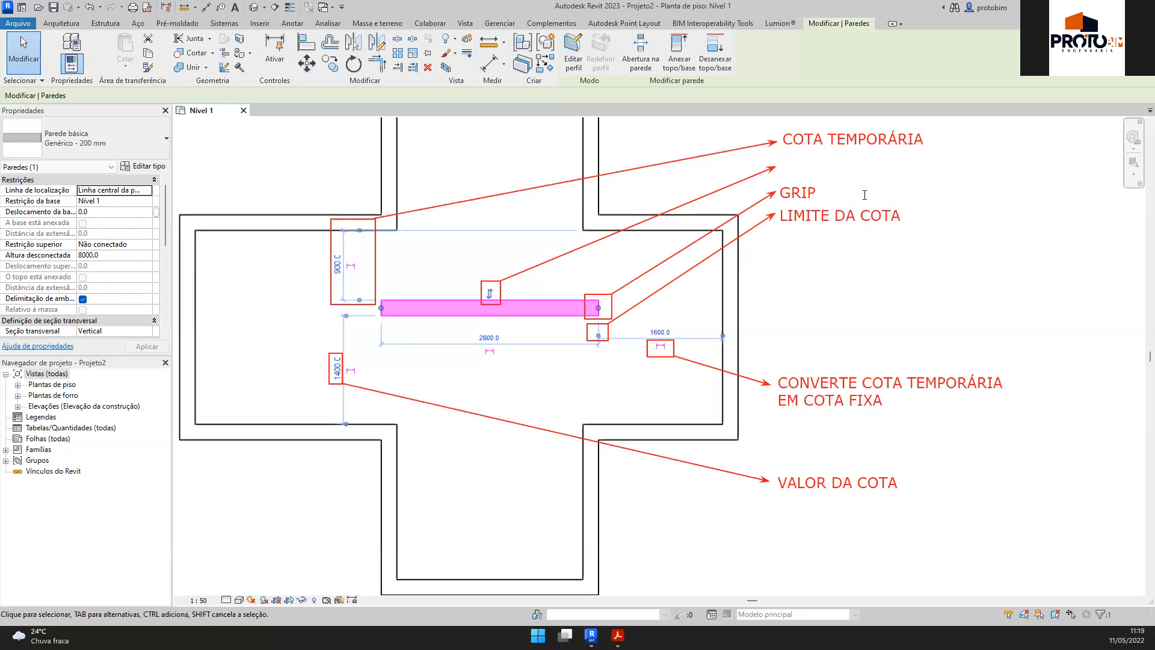
text(LTERAR A ORIENTA)
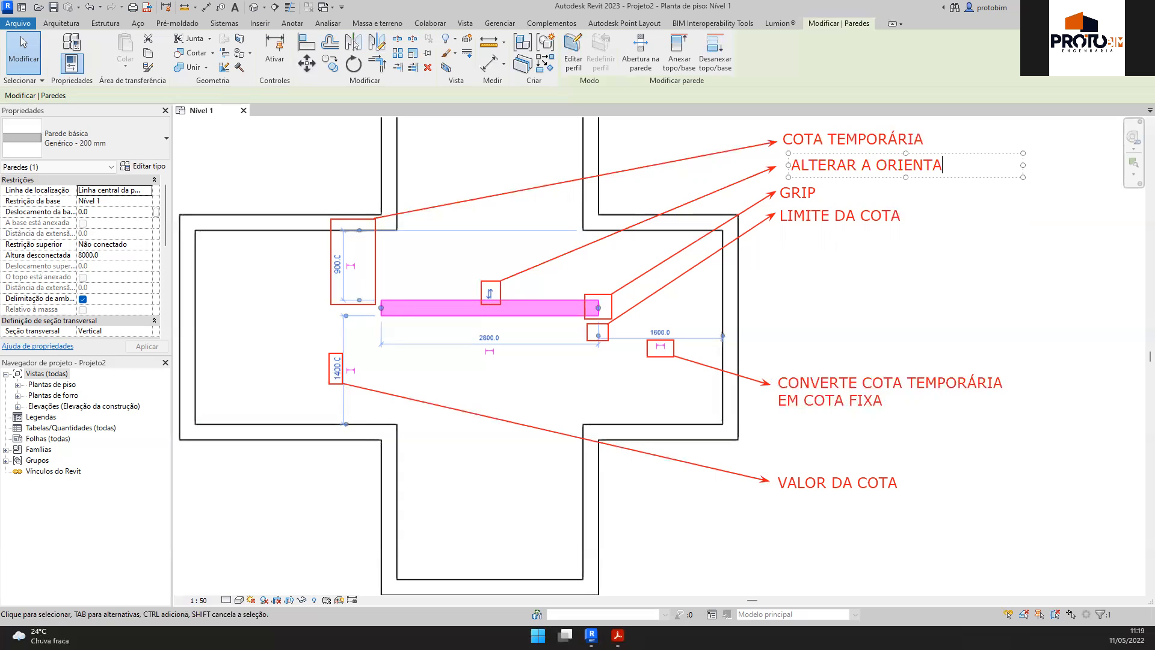
text(ÇÃO DA PAREDE)
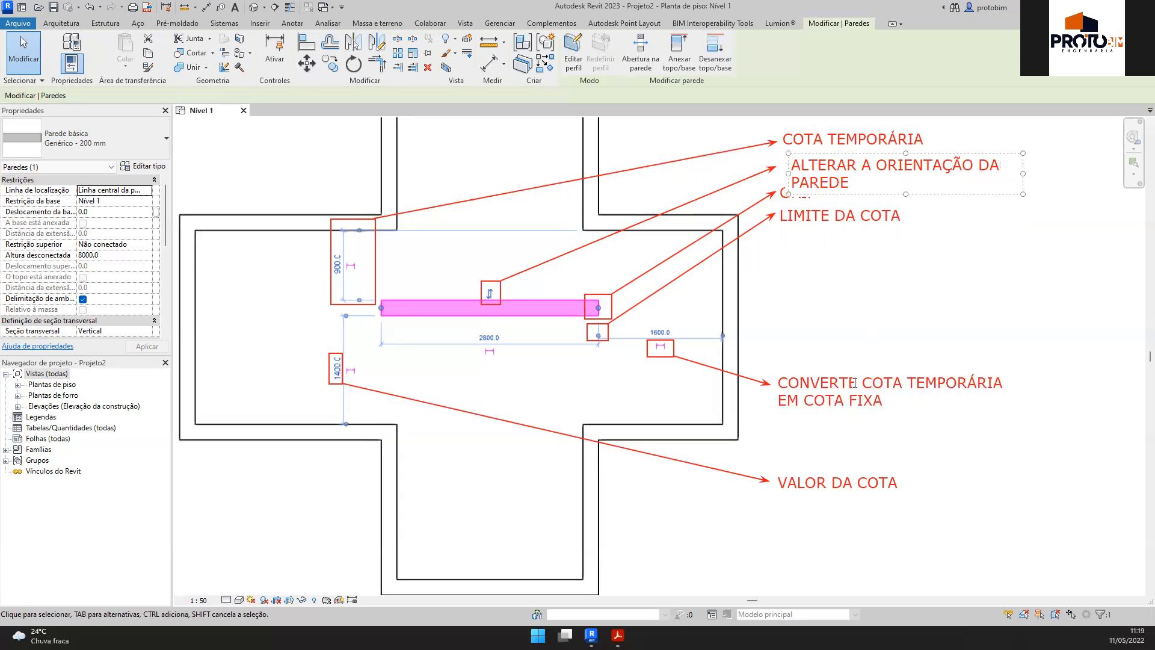
key(Escape)
click(865, 387)
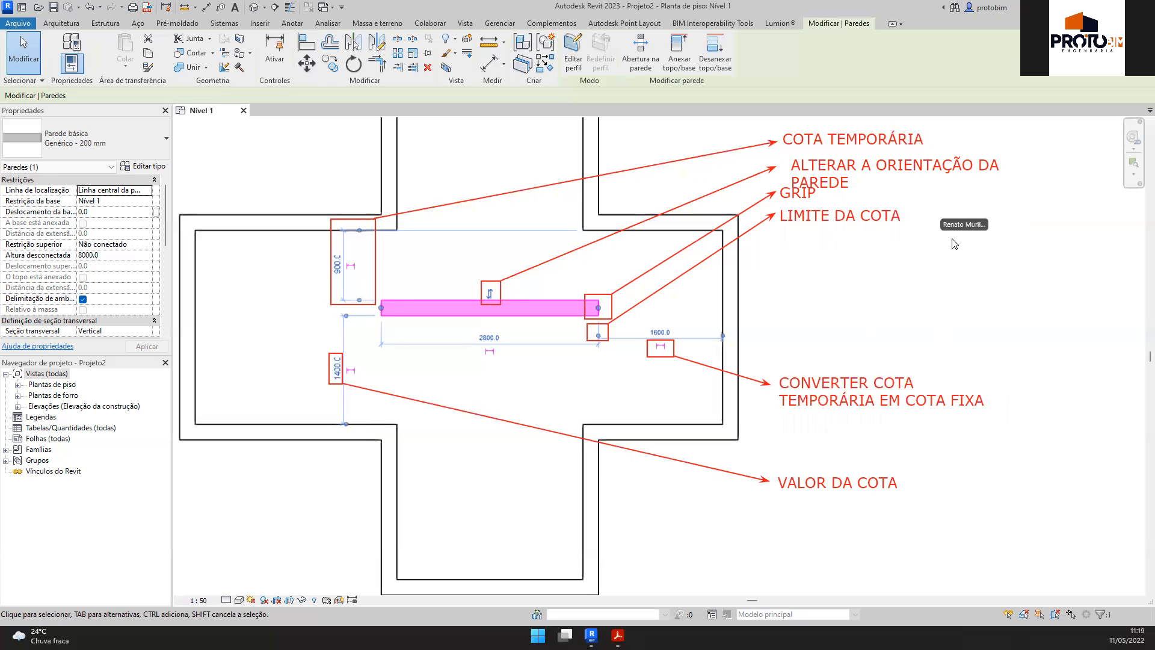
Step: Lower the LIMITE DA COTA arrow and label, and adjust the crowded annotations around GRIP and ALTERAR A ORIENTAÇÃO DA PAREDE
click(772, 223)
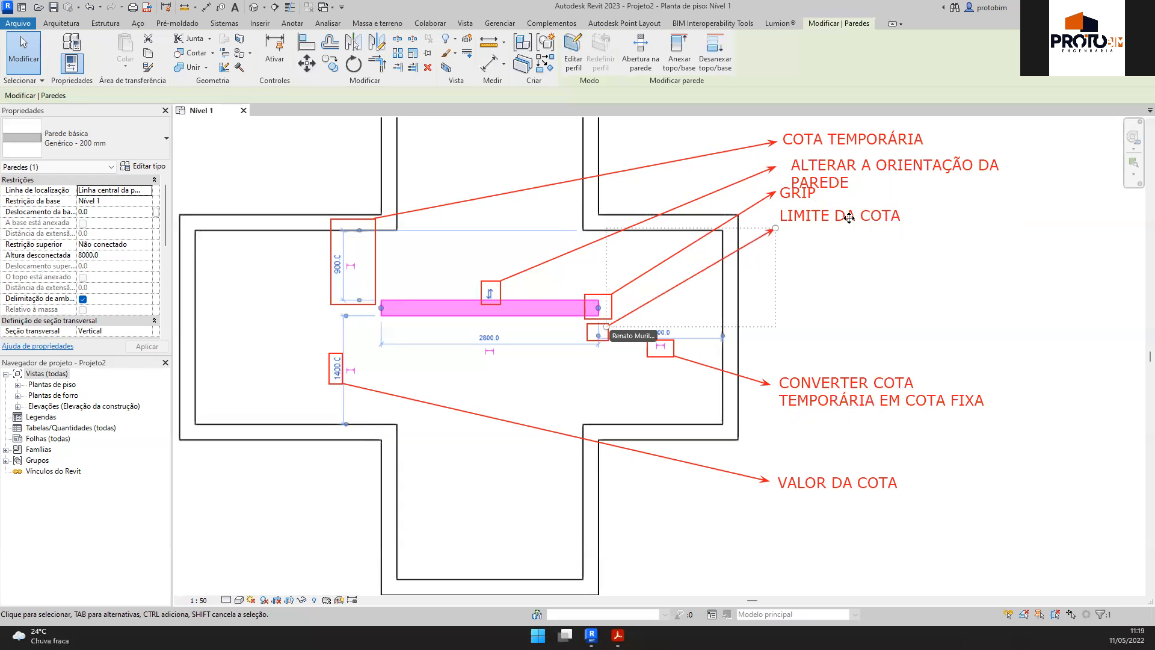
drag(851, 212, 855, 225)
click(776, 195)
drag(779, 200, 841, 170)
click(823, 171)
click(983, 279)
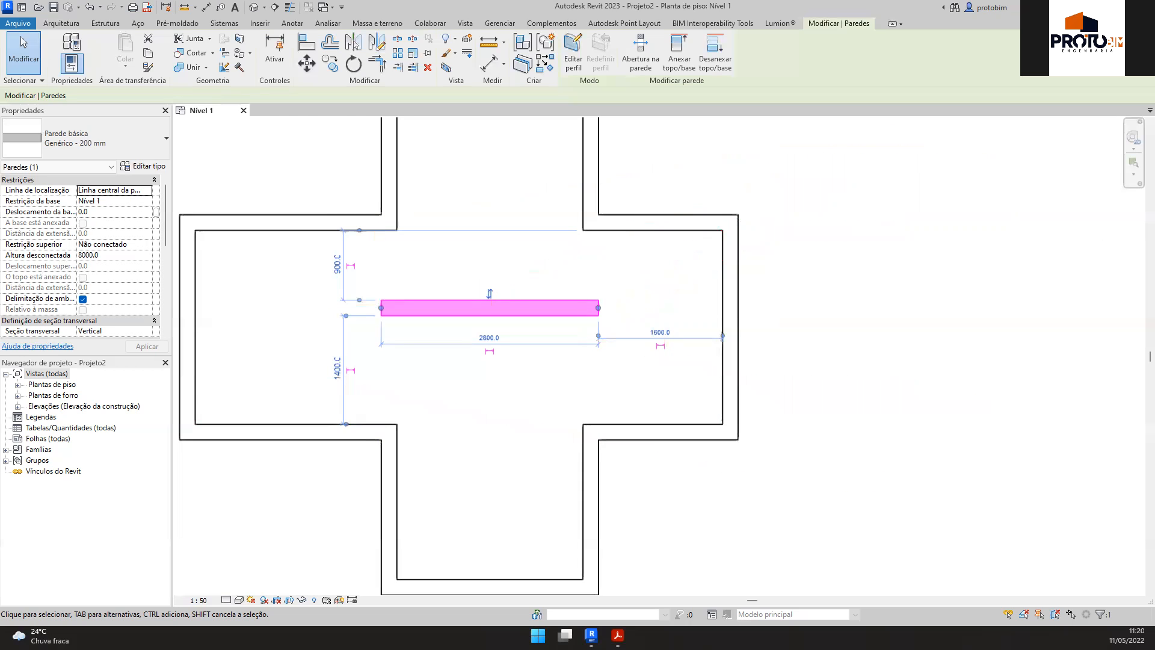
Step: Deselect the interior wall and show the whole cross-shaped floor plan
click(1149, 258)
scroll(1081, 254, down, 3)
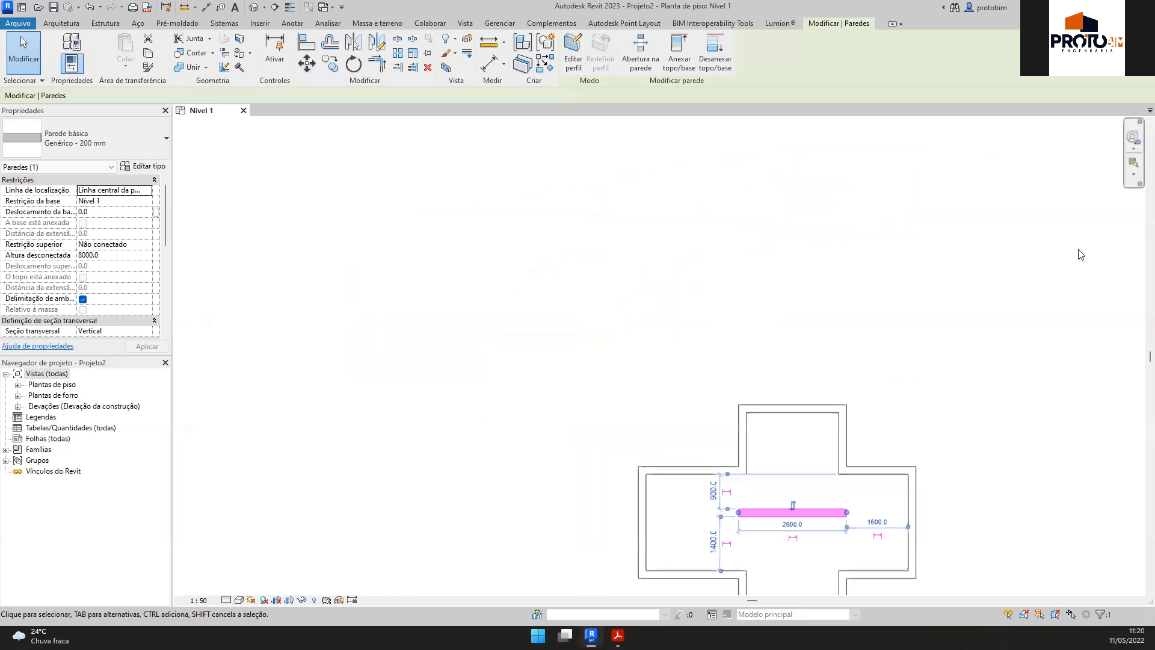
middle_drag(1042, 318, 1036, 304)
click(1032, 313)
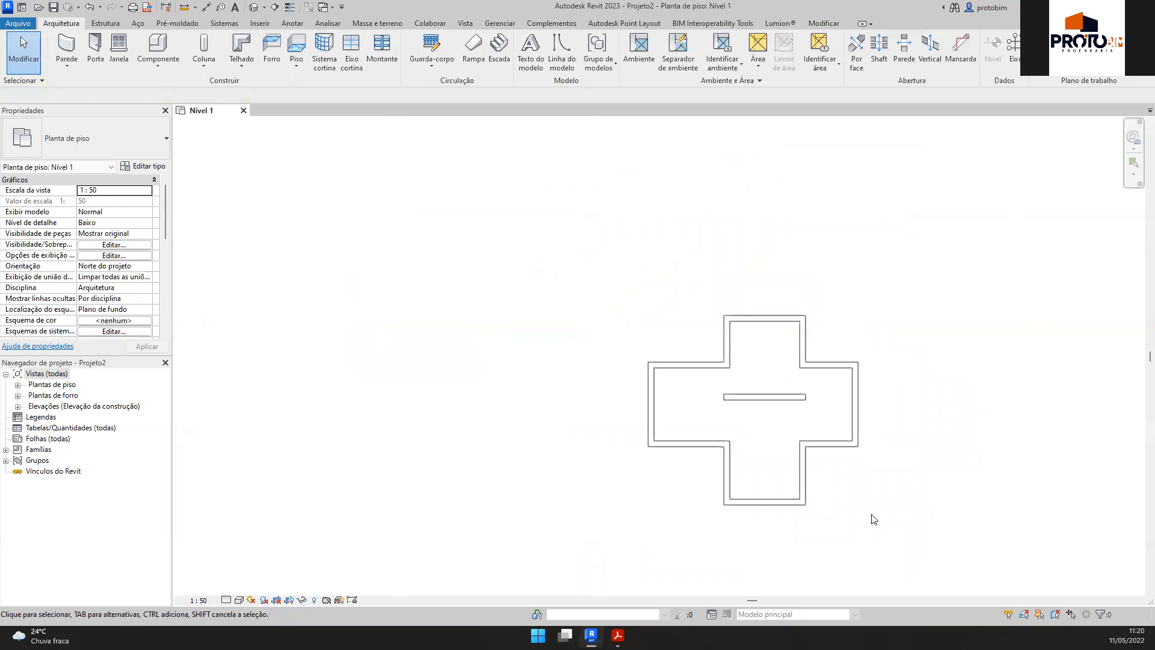
Step: Switch to Adobe Acrobat Reader and review the MÓDULO 03 topic list in the course syllabus
click(618, 635)
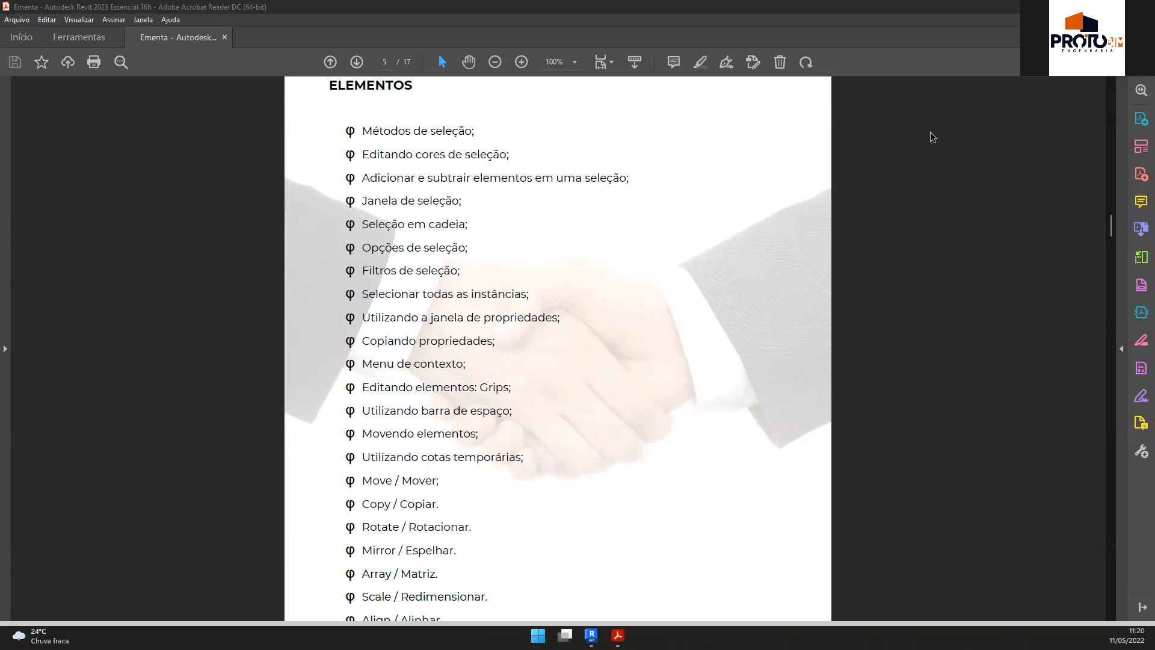
scroll(858, 359, down, 10)
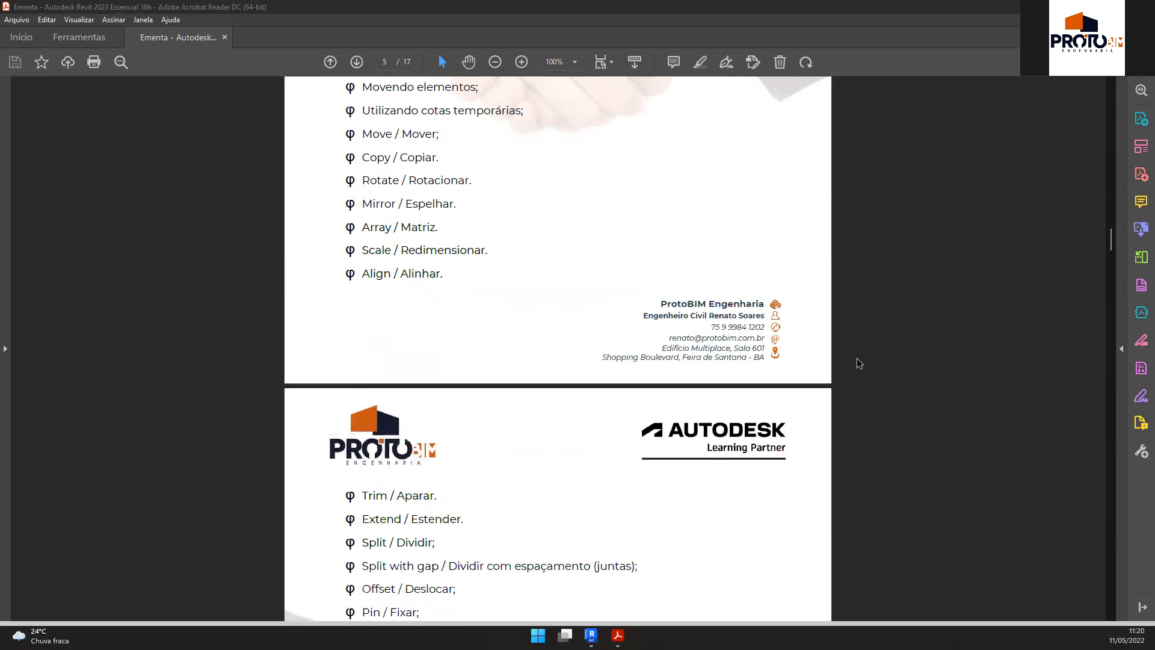
scroll(856, 360, up, 6)
scroll(857, 360, up, 3)
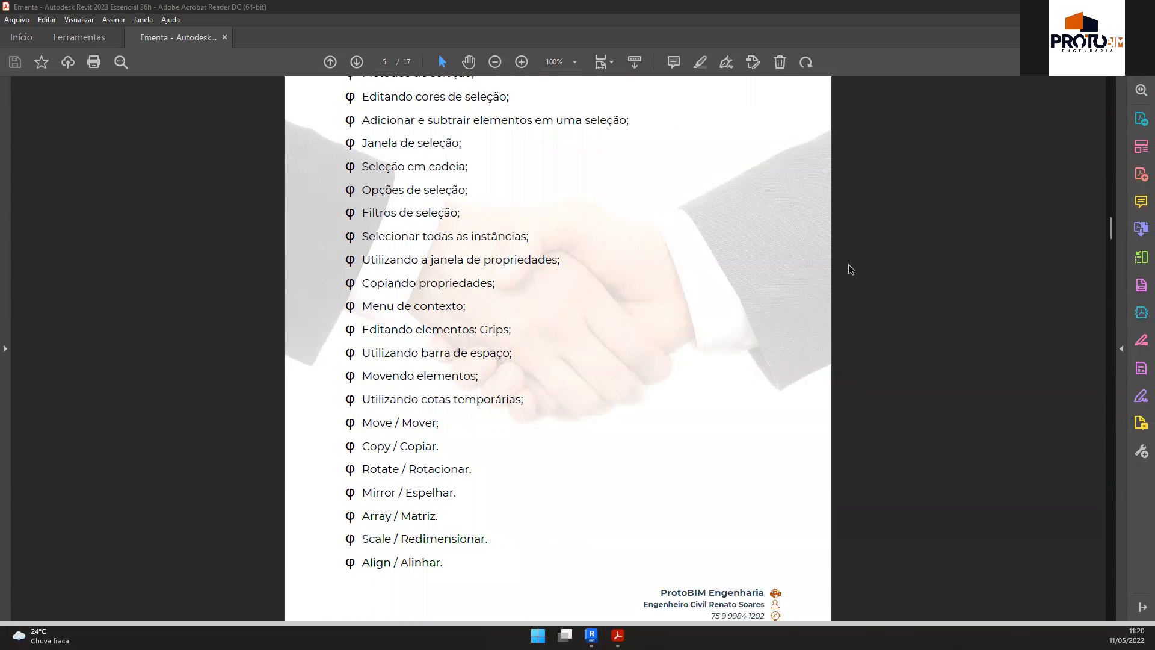
scroll(848, 265, up, 3)
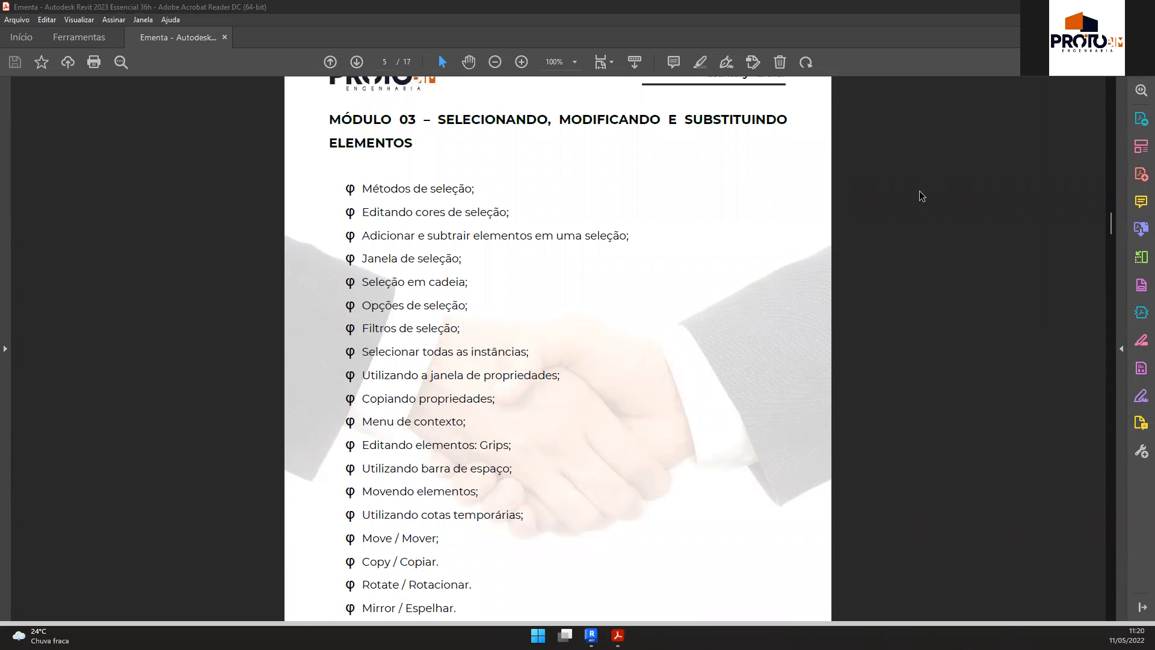
Step: Return to Revit and repeatedly select and deselect the upper-left horizontal wall to examine its selection colour
key(alt+Tab)
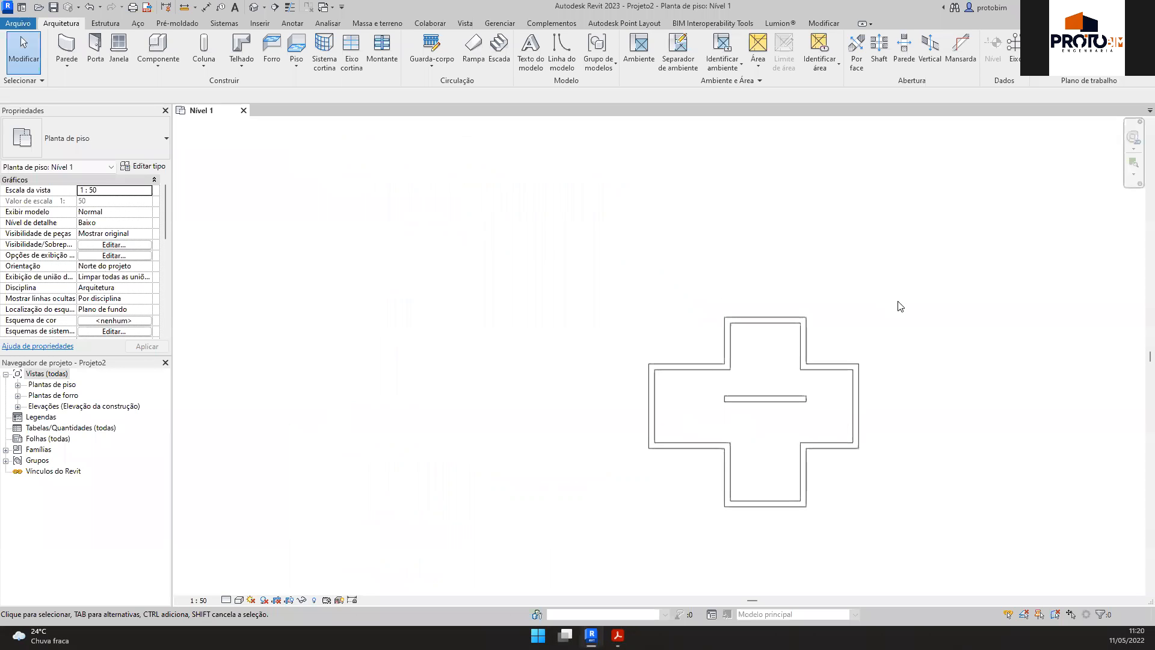
scroll(839, 251, up, 1)
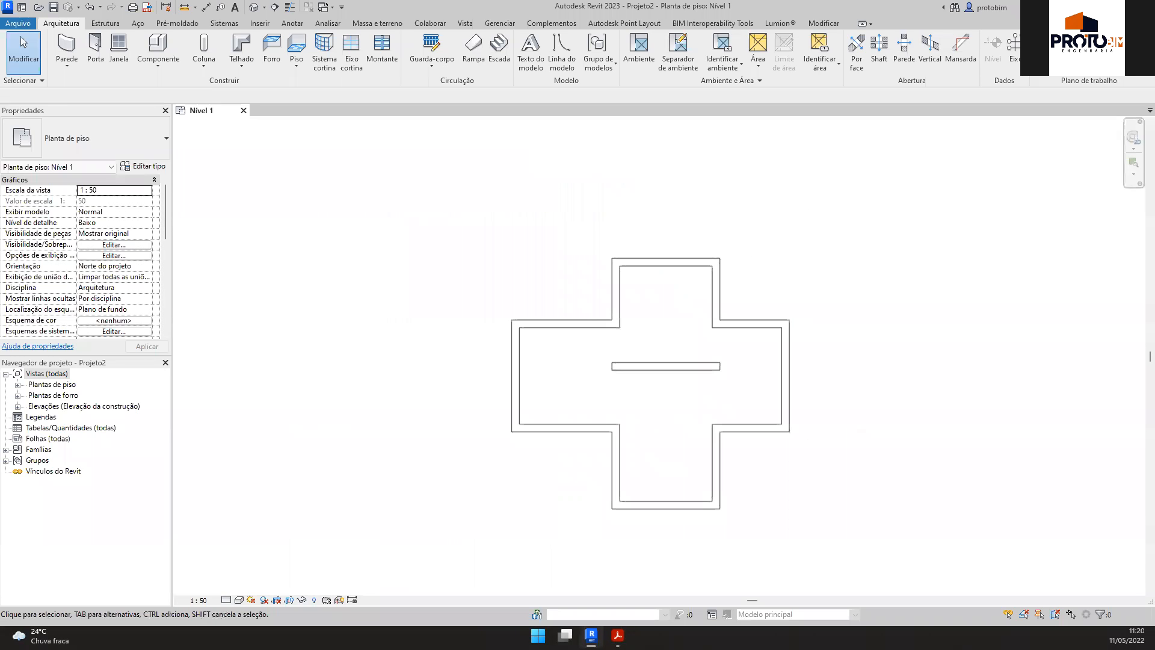
scroll(930, 349, up, 1)
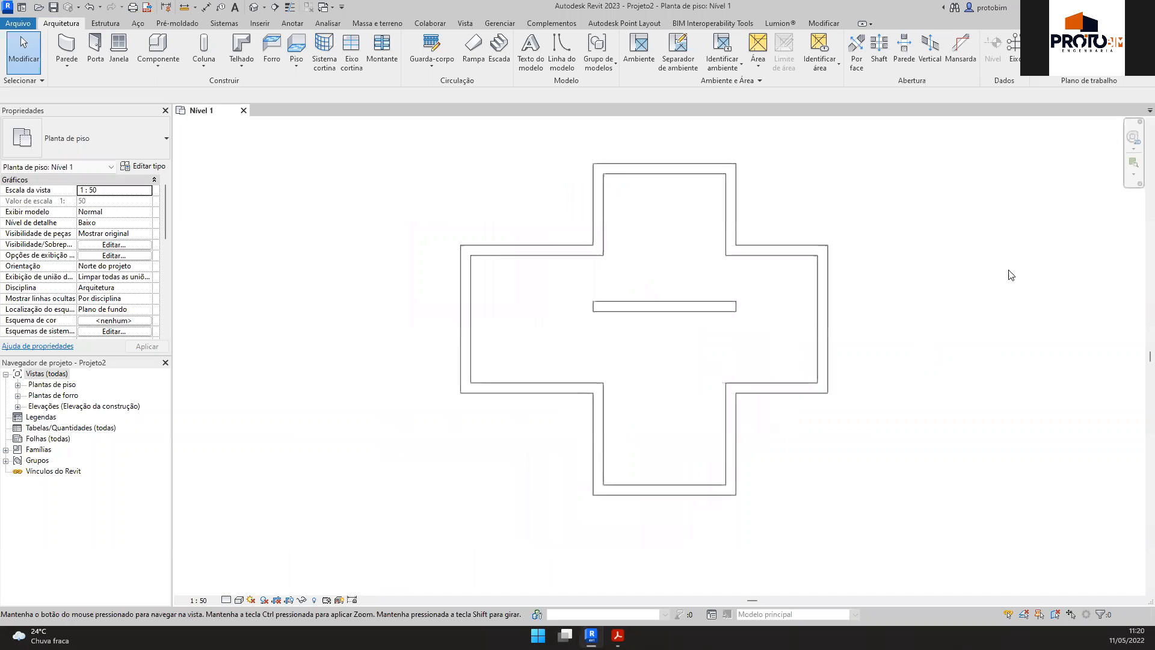
middle_drag(969, 283, 996, 305)
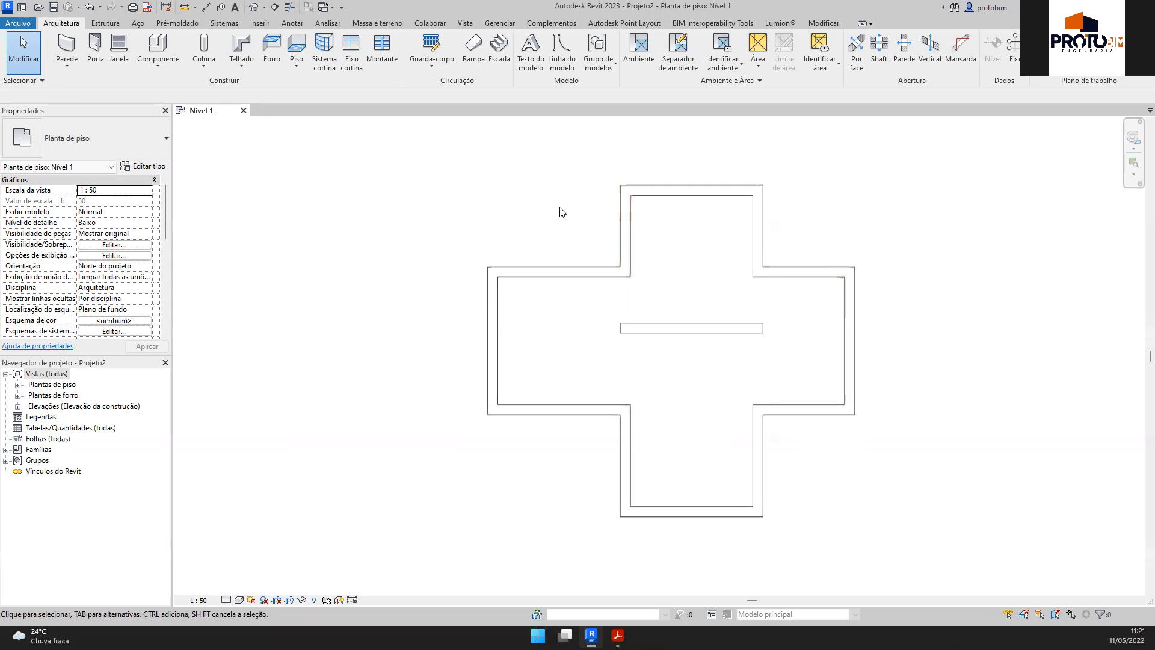
scroll(539, 225, up, 2)
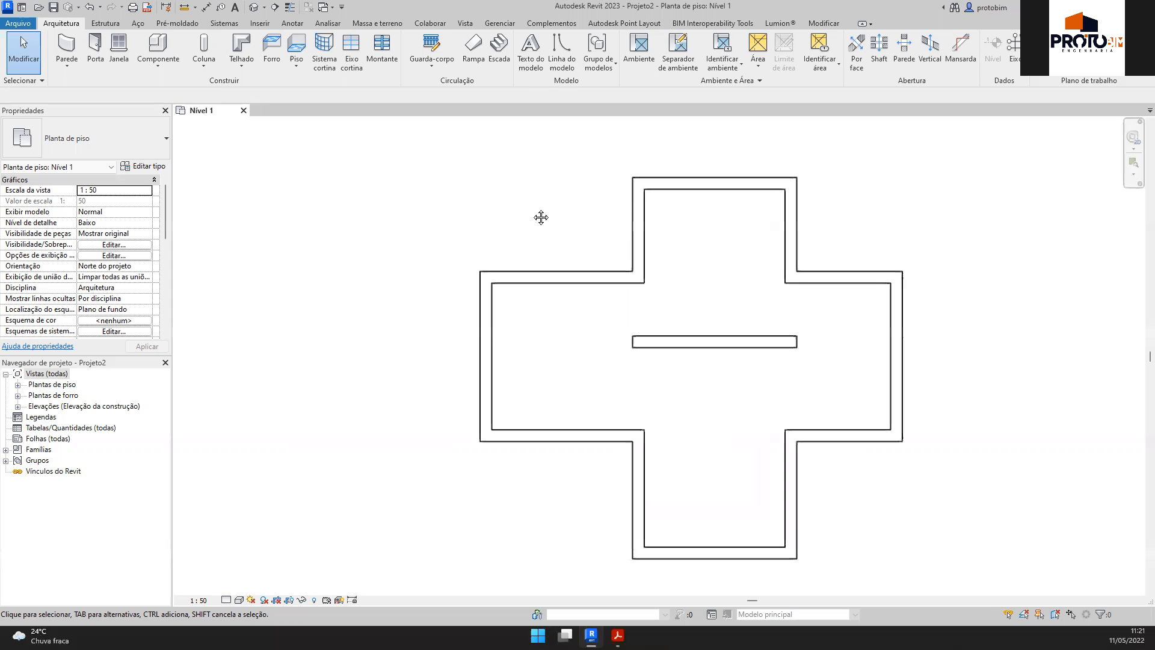
click(541, 264)
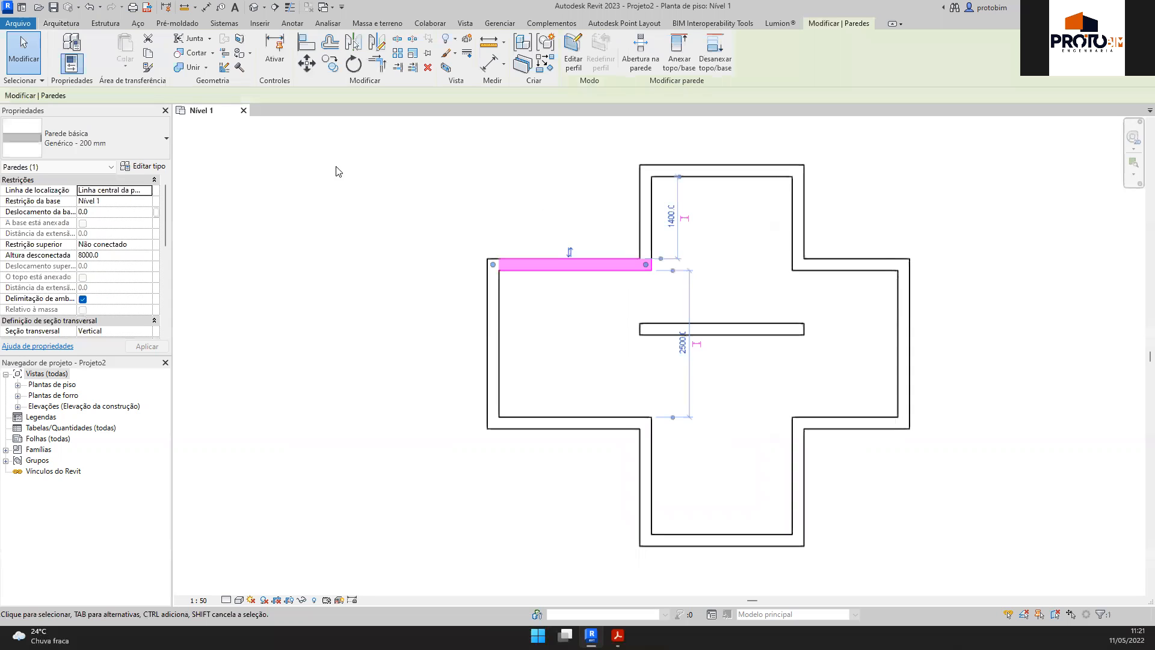
click(361, 168)
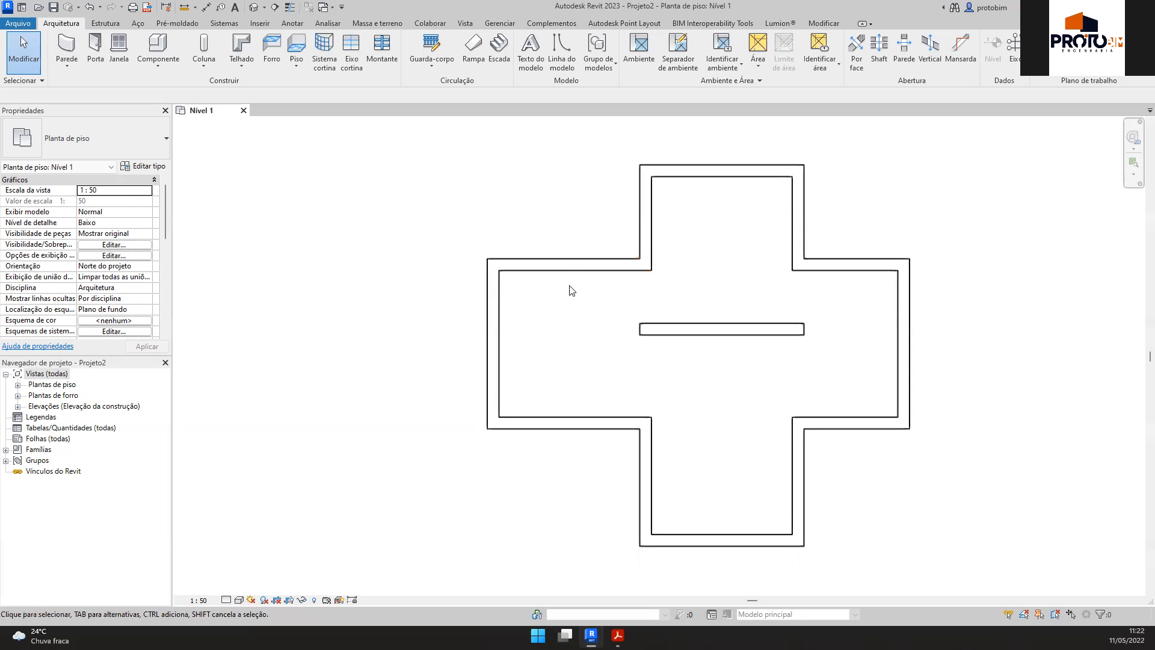
click(566, 264)
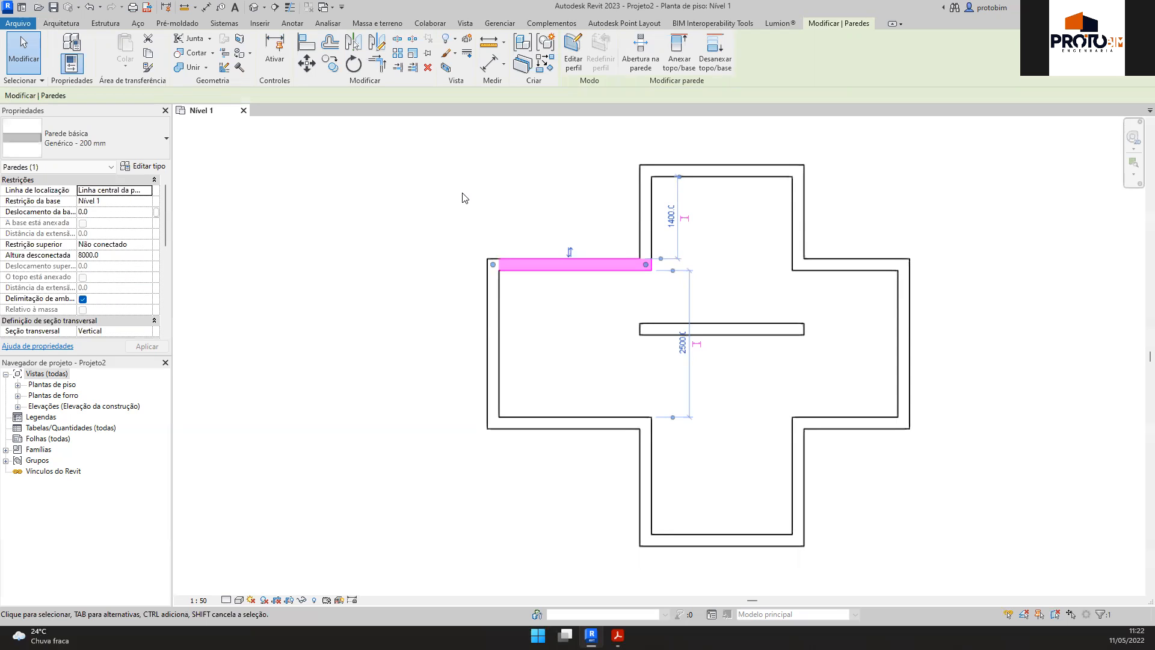
click(466, 196)
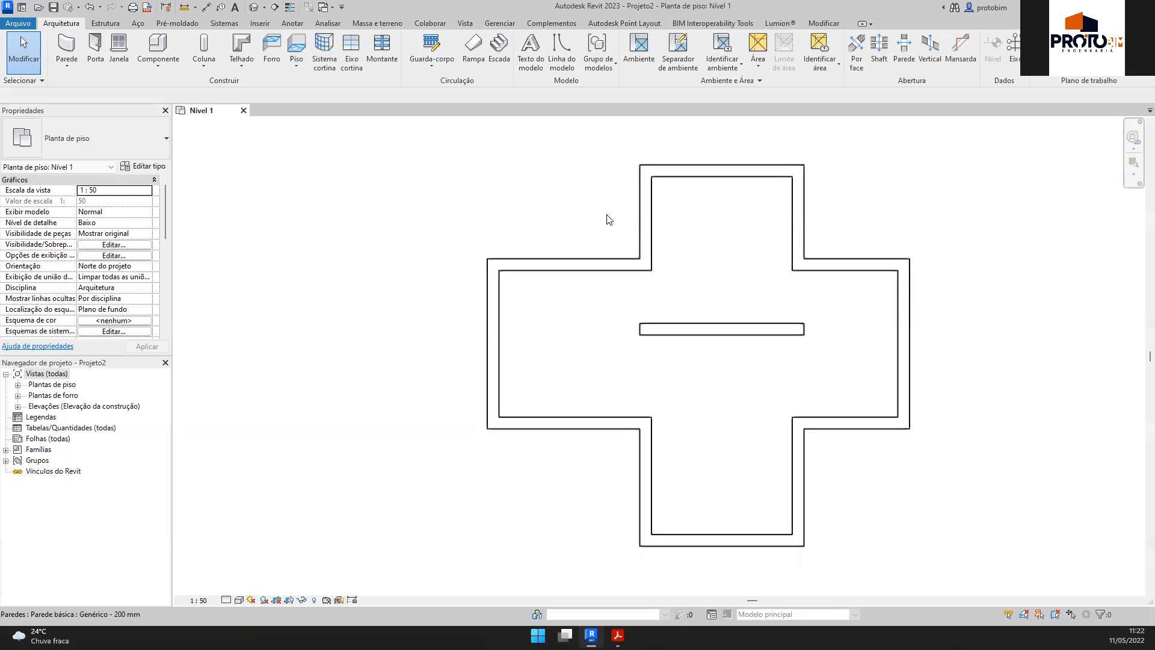
click(583, 274)
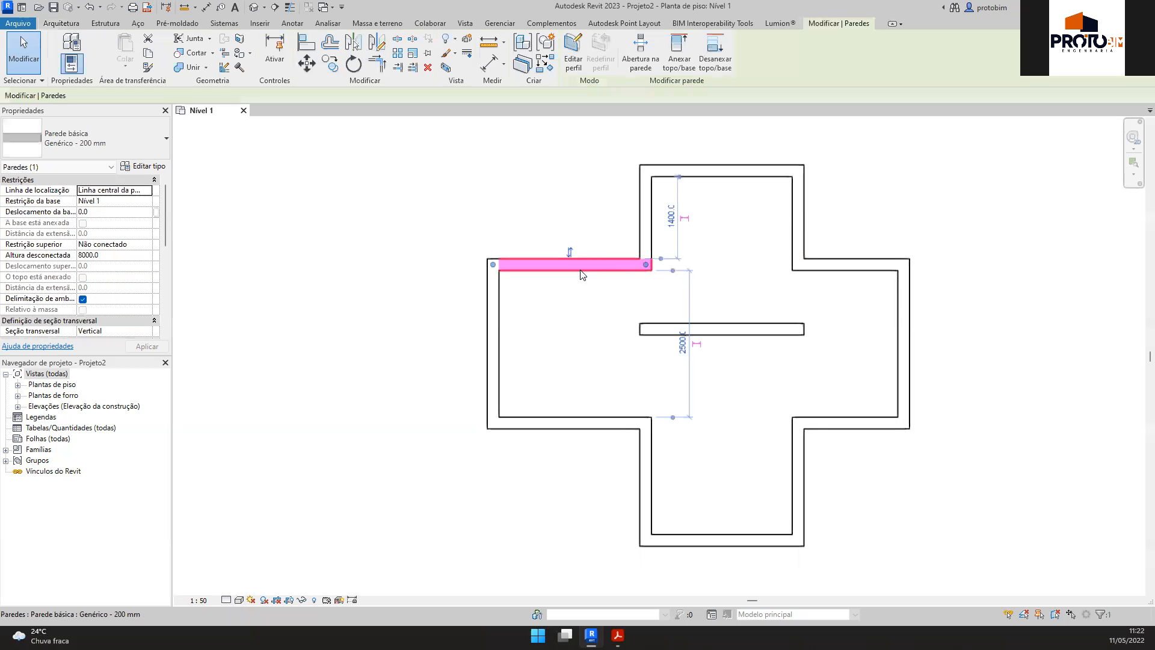
click(577, 219)
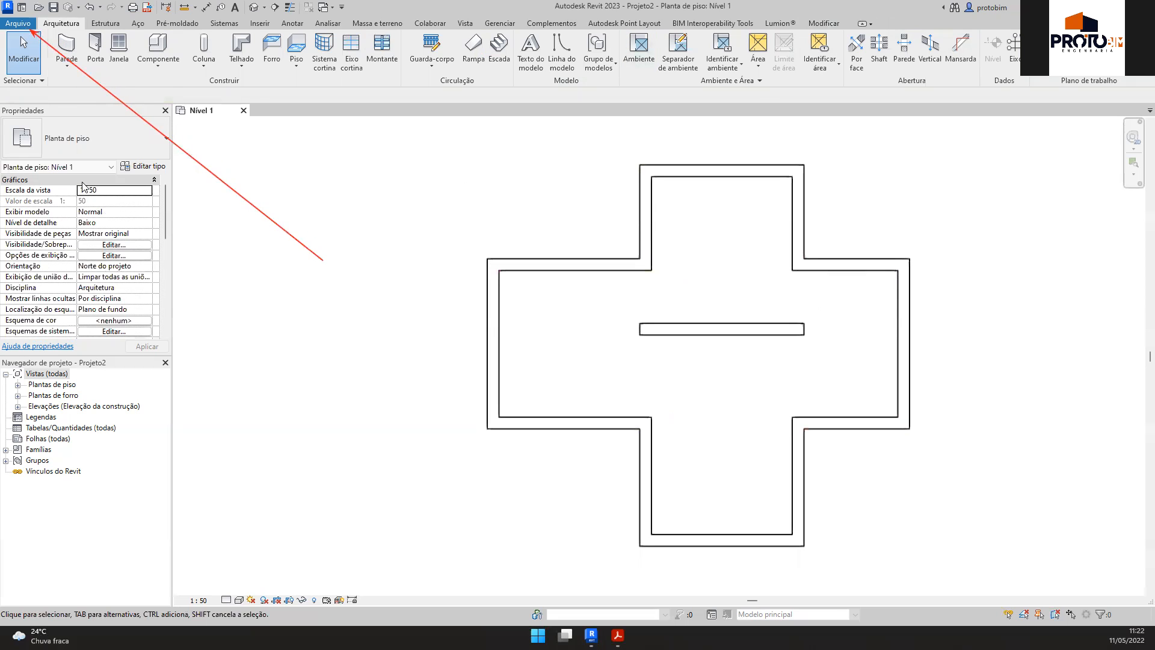
Step: Open the Revit options, reposition the dialog, highlight the Gráficos category and show its settings
click(26, 24)
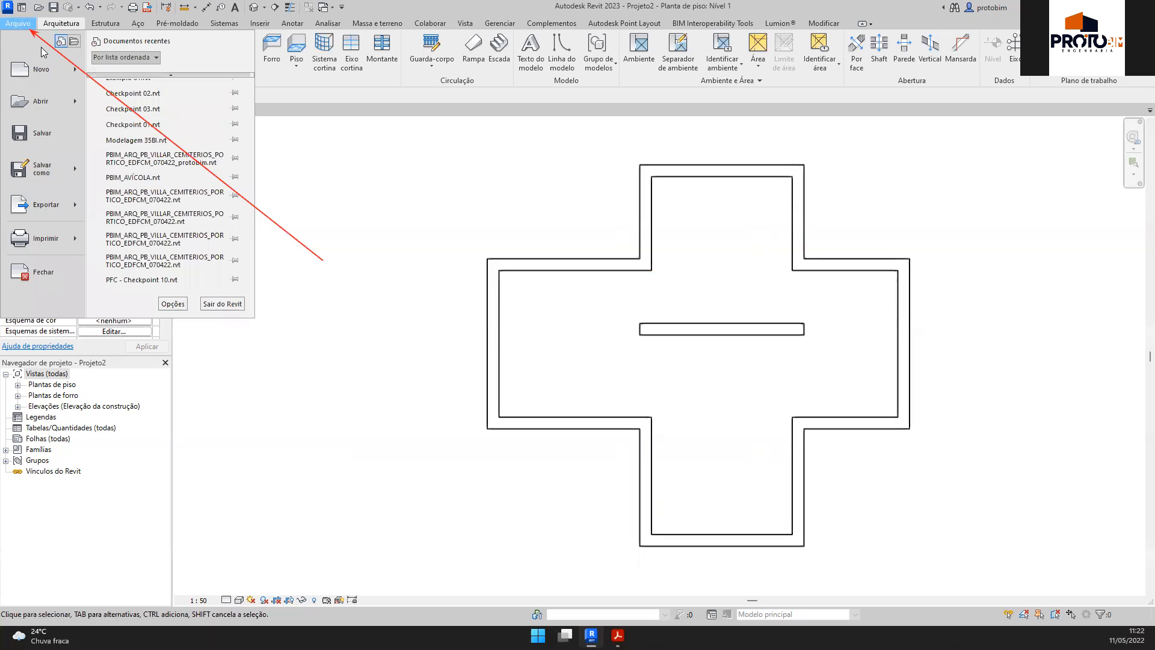
click(172, 303)
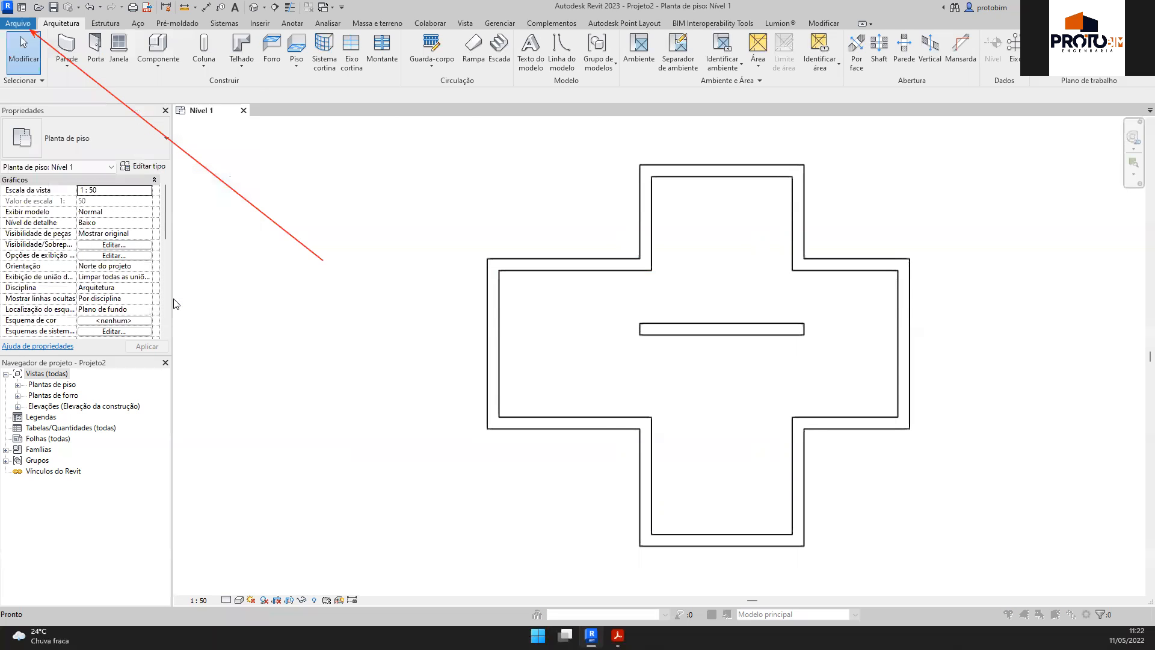
mouse_move(368, 88)
mouse_down()
mouse_move(526, 136)
mouse_move(597, 143)
mouse_up()
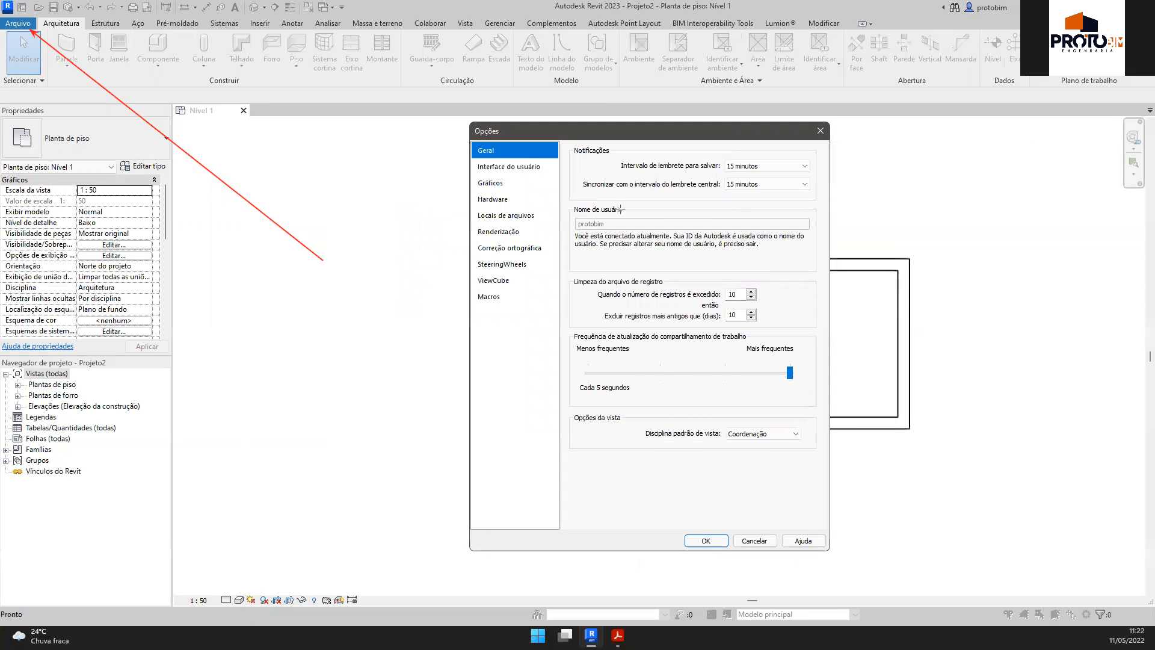
drag(474, 177, 512, 190)
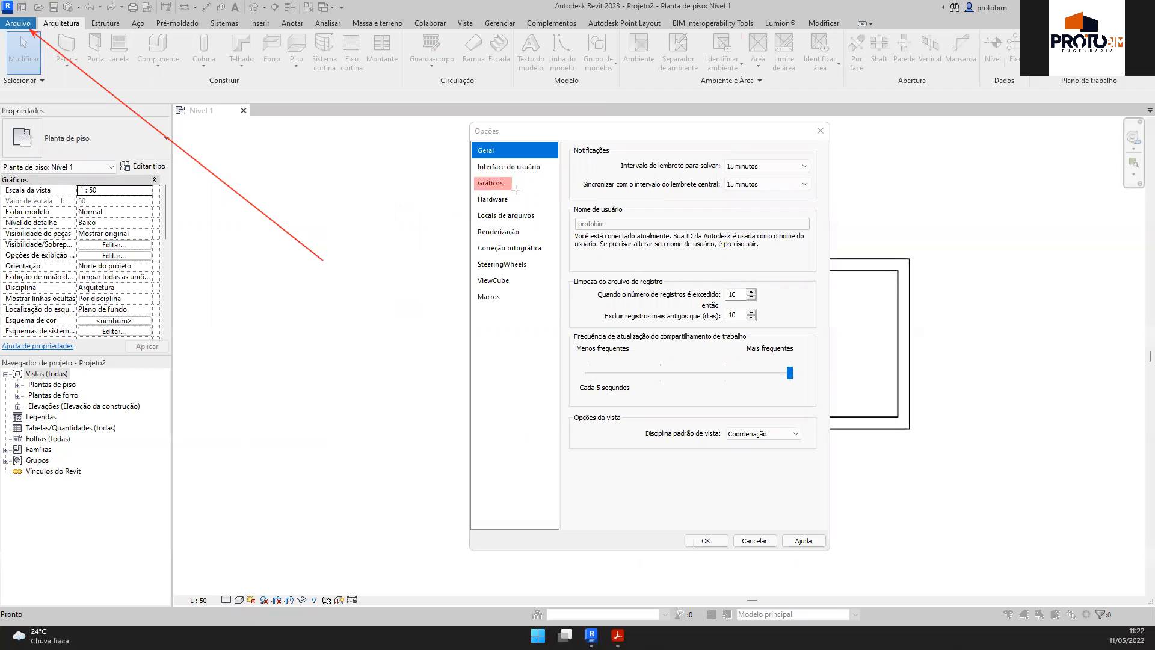
click(499, 183)
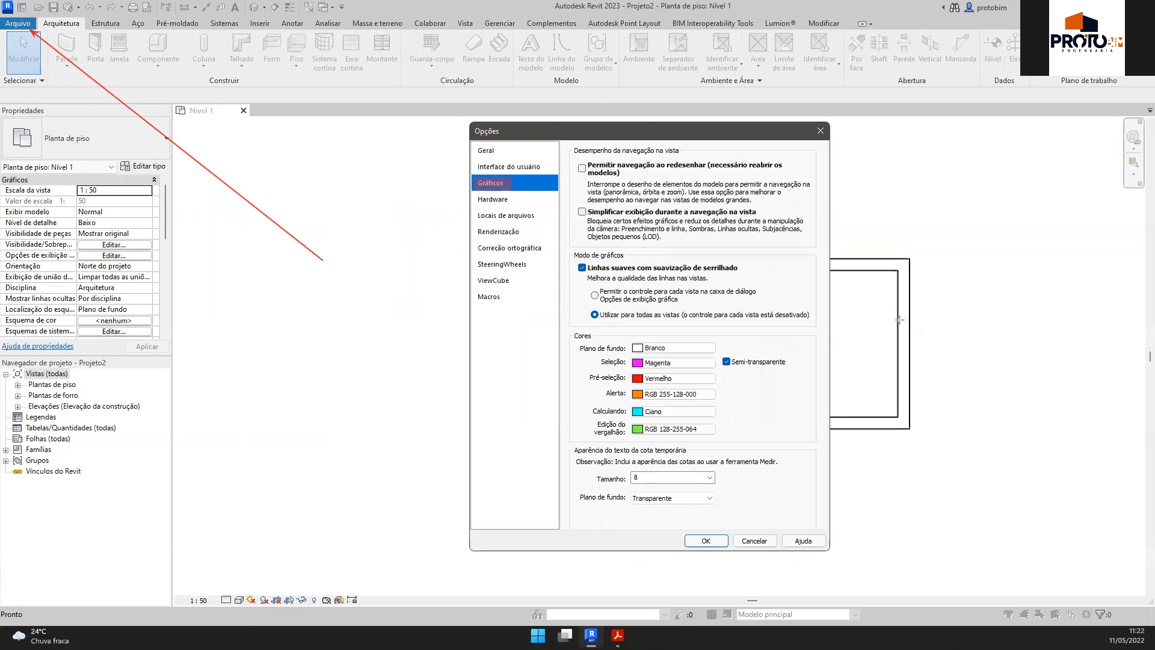
Step: Draw red annotation rectangles around the Cores group, the Plano de fundo row, and the Seleção and Pré-seleção rows
mouse_move(570, 331)
mouse_down()
mouse_move(795, 450)
mouse_move(820, 447)
mouse_up()
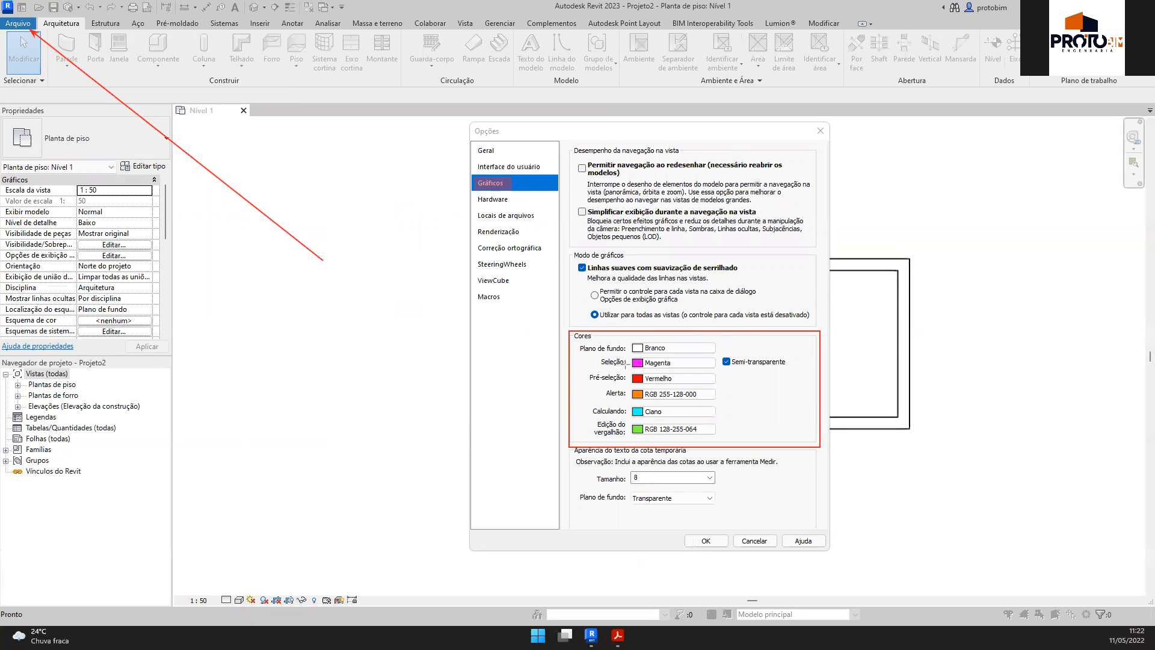
drag(575, 343, 723, 355)
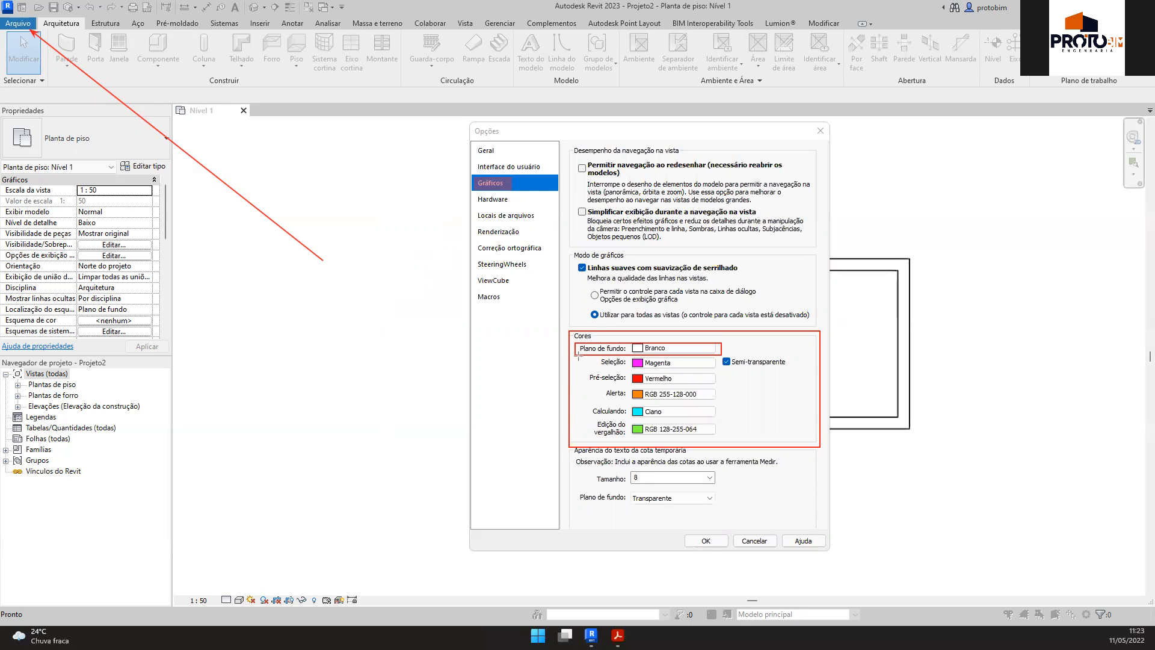
mouse_move(576, 357)
mouse_down()
mouse_move(722, 391)
mouse_move(809, 387)
mouse_up()
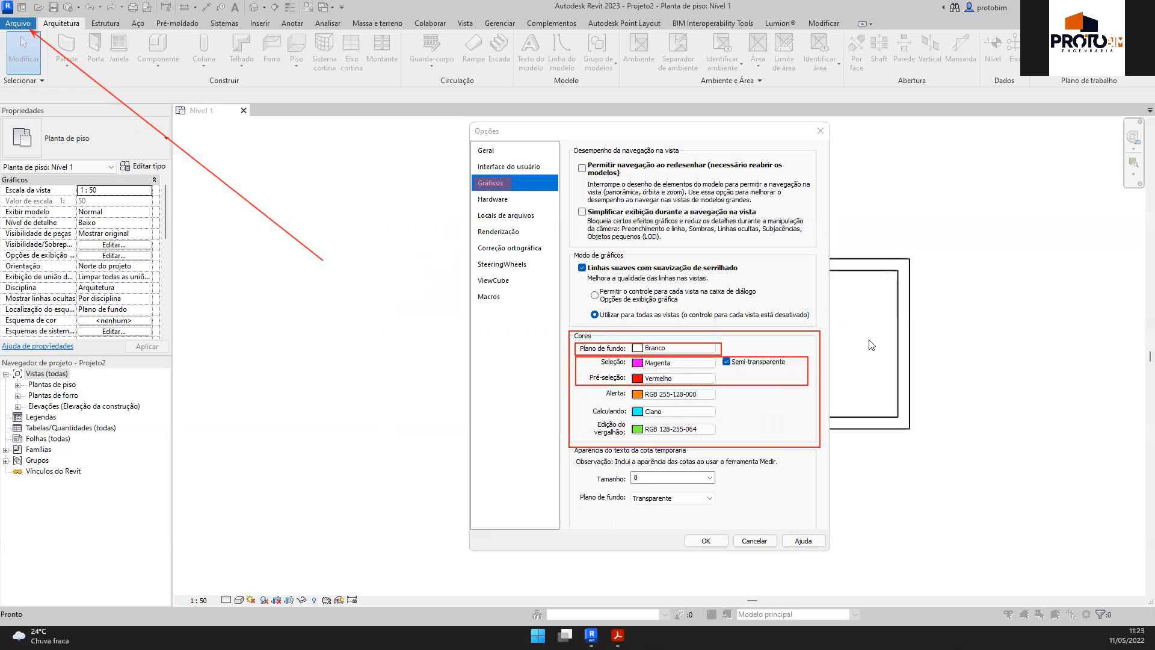
Step: Edit the Pré-seleção colour and pick a medium blue shade, RGB 029-149-220, from the spectrum and brightness scale
click(674, 379)
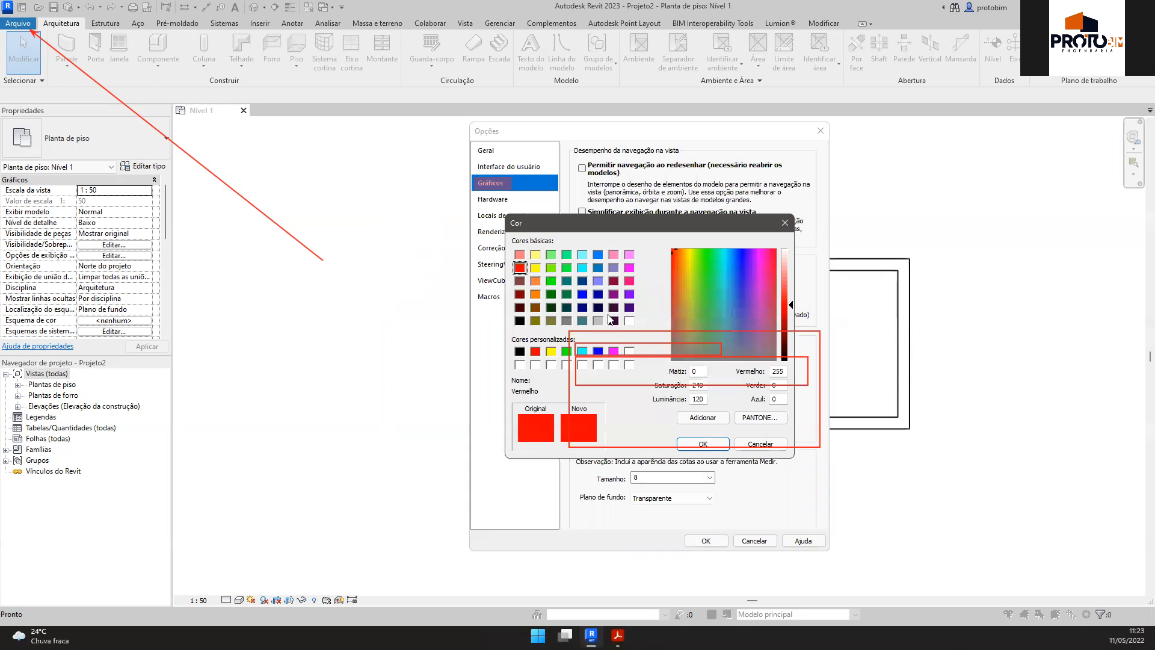
click(550, 282)
drag(706, 263, 726, 270)
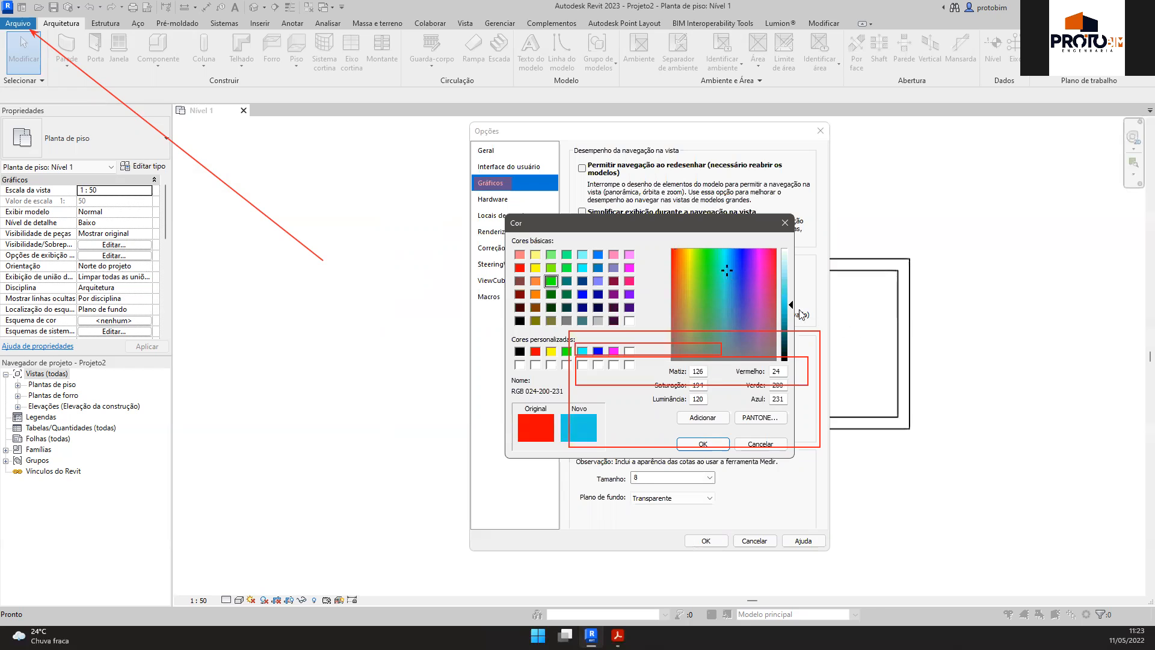
drag(793, 315, 793, 316)
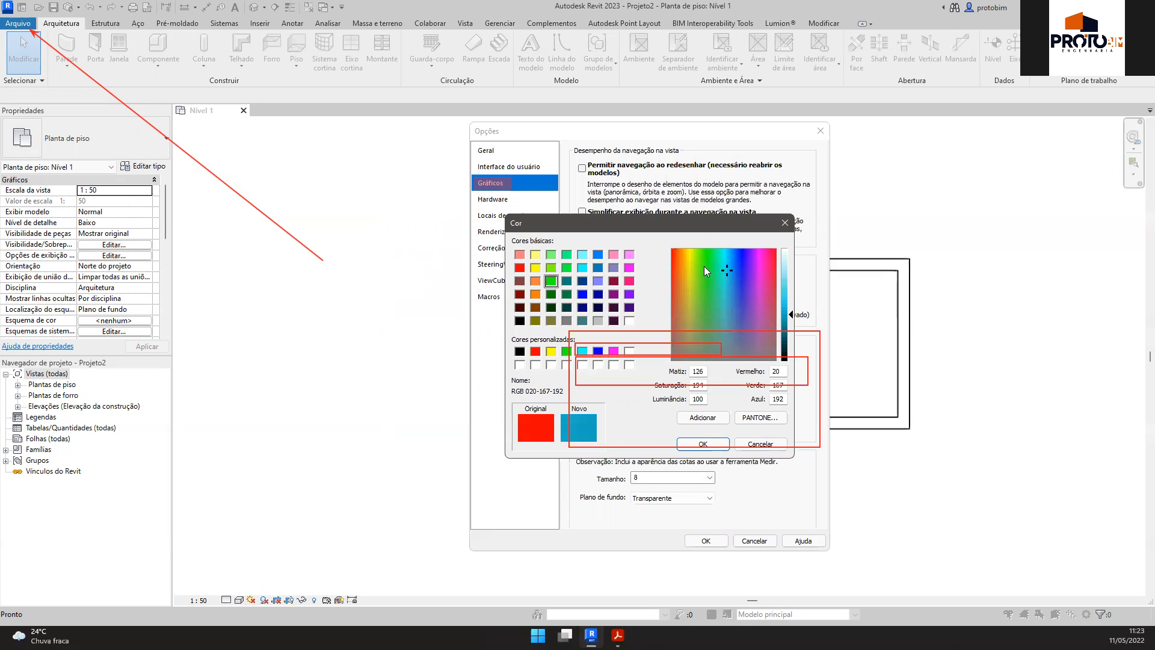
drag(729, 269, 730, 273)
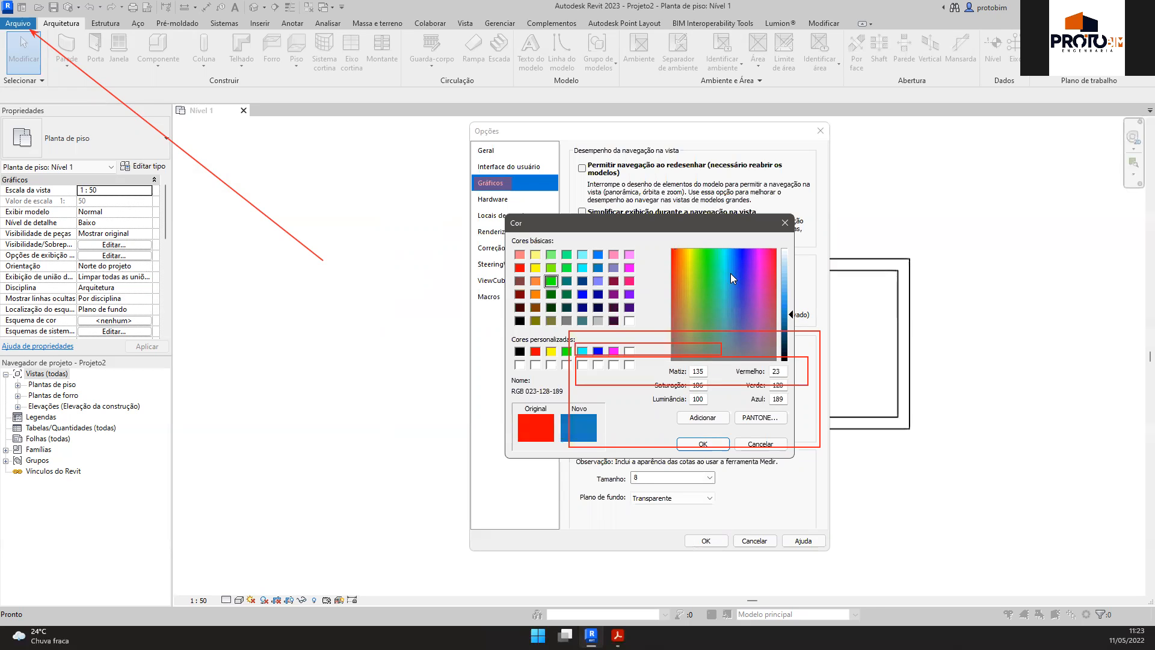
drag(794, 316, 794, 310)
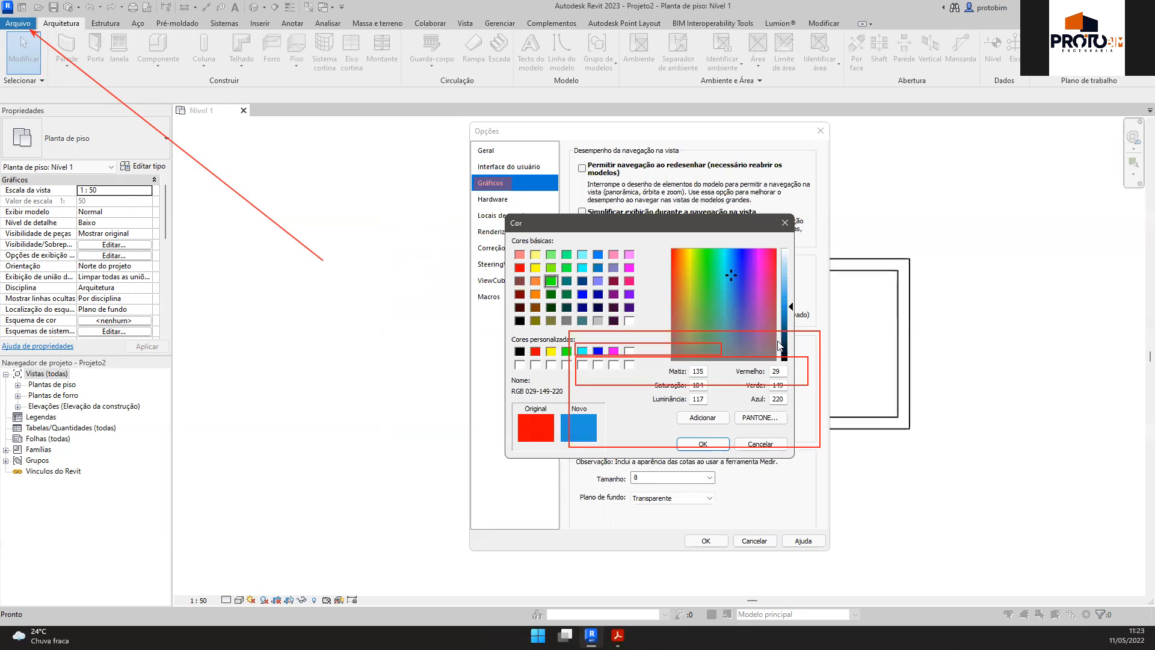
Step: Set the Pré-seleção colour to Vermelho 30, Verde 150 and Azul 220, and accept it
double_click(776, 371)
double_click(784, 385)
double_click(784, 401)
double_click(777, 371)
text(30)
key(Tab)
text(150)
key(Tab)
text(220)
click(703, 444)
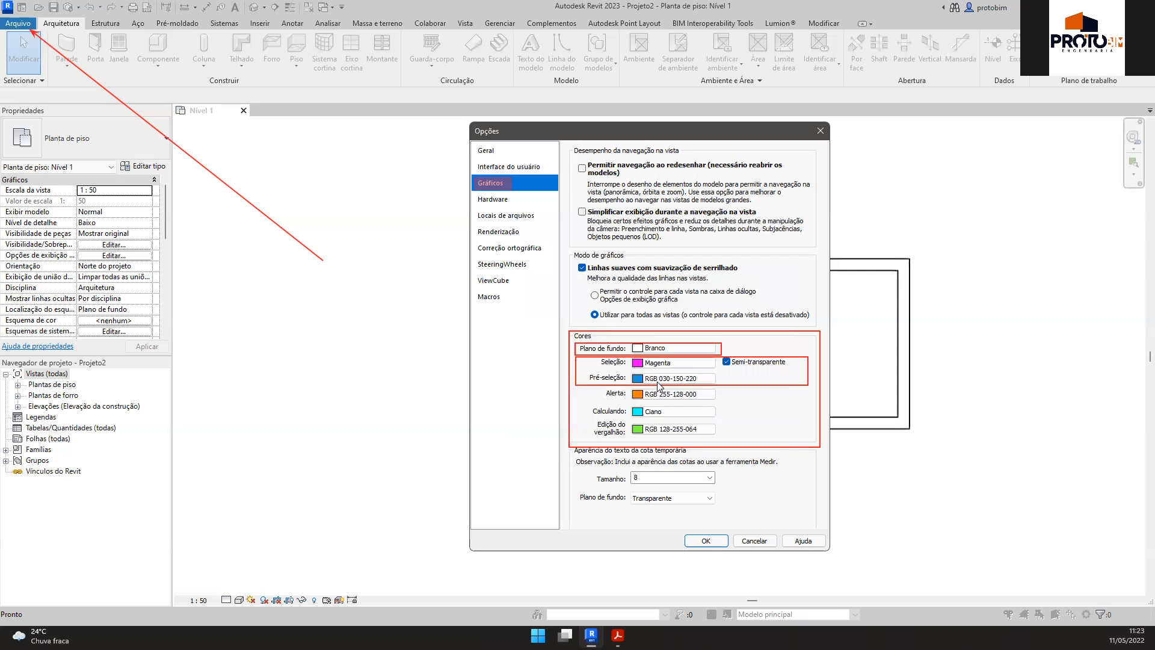
Step: Edit the Seleção colour and pick a dark purple shade, RGB 121-000-193, from the spectrum and brightness scale
click(647, 368)
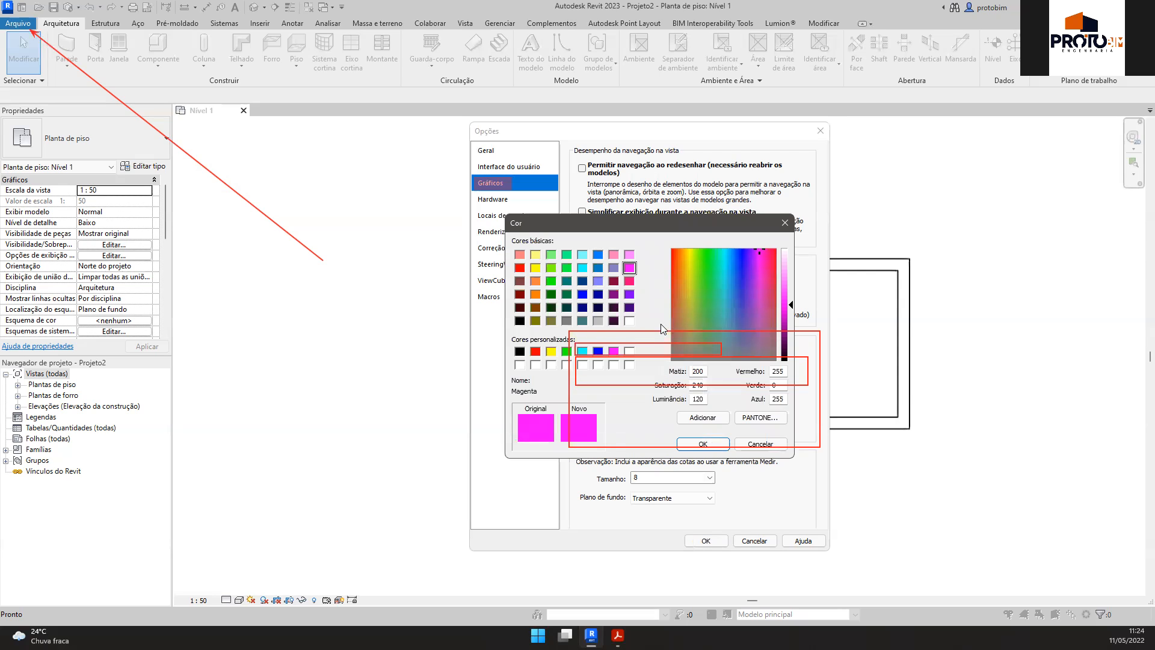
click(735, 311)
click(736, 291)
click(745, 309)
drag(745, 309, 753, 248)
drag(791, 305, 792, 319)
Step: Set the Seleção colour to Vermelho 120, Verde 10 and Azul 200, and accept it
double_click(778, 371)
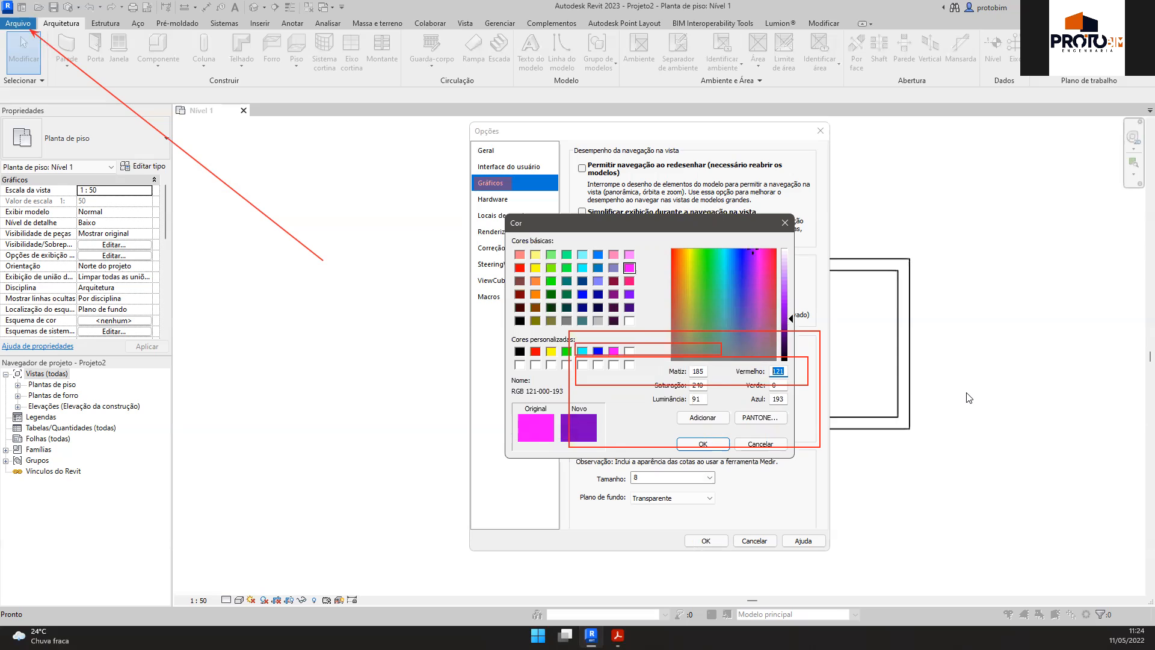
text(120)
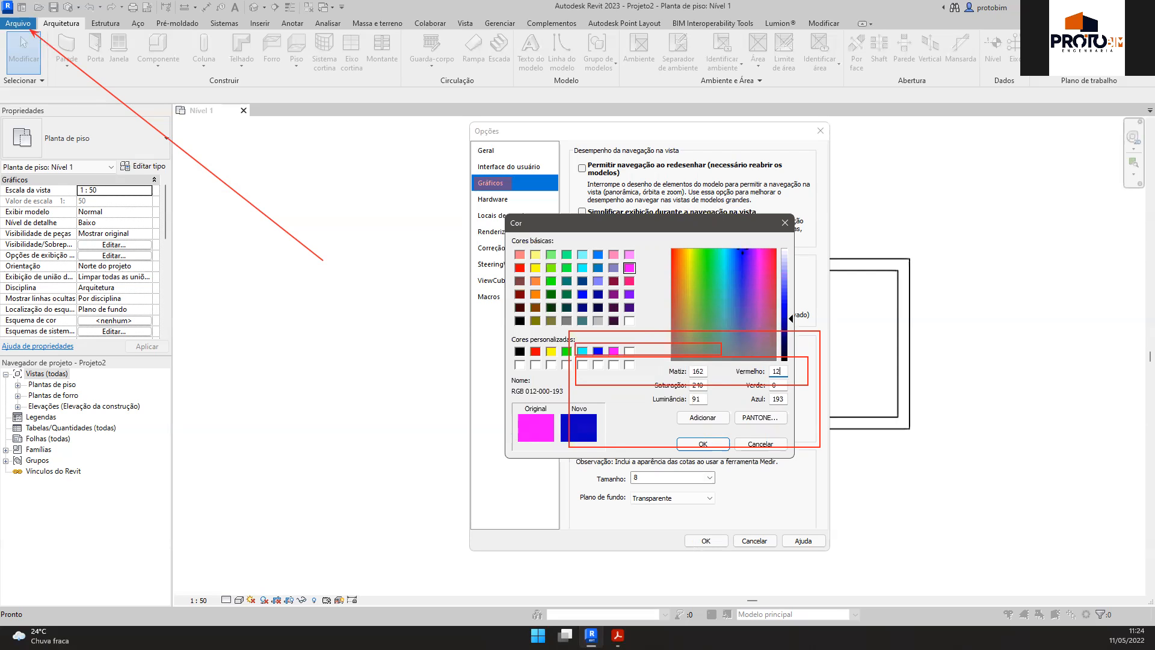
key(Tab)
text(10)
key(Tab)
text(200)
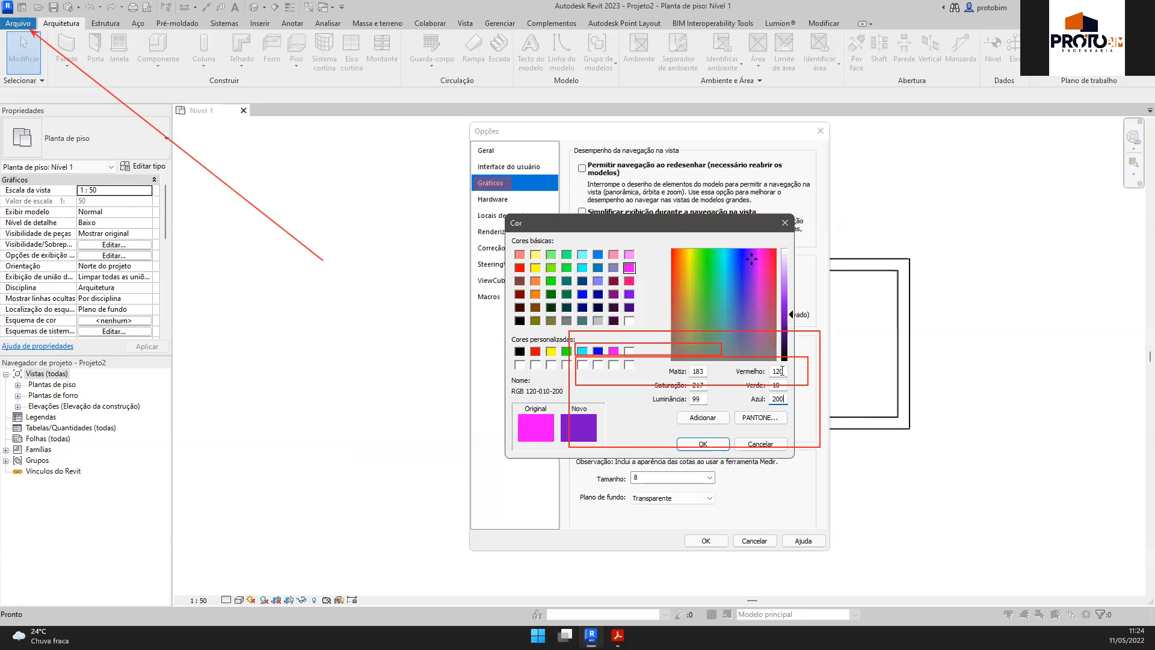
click(703, 444)
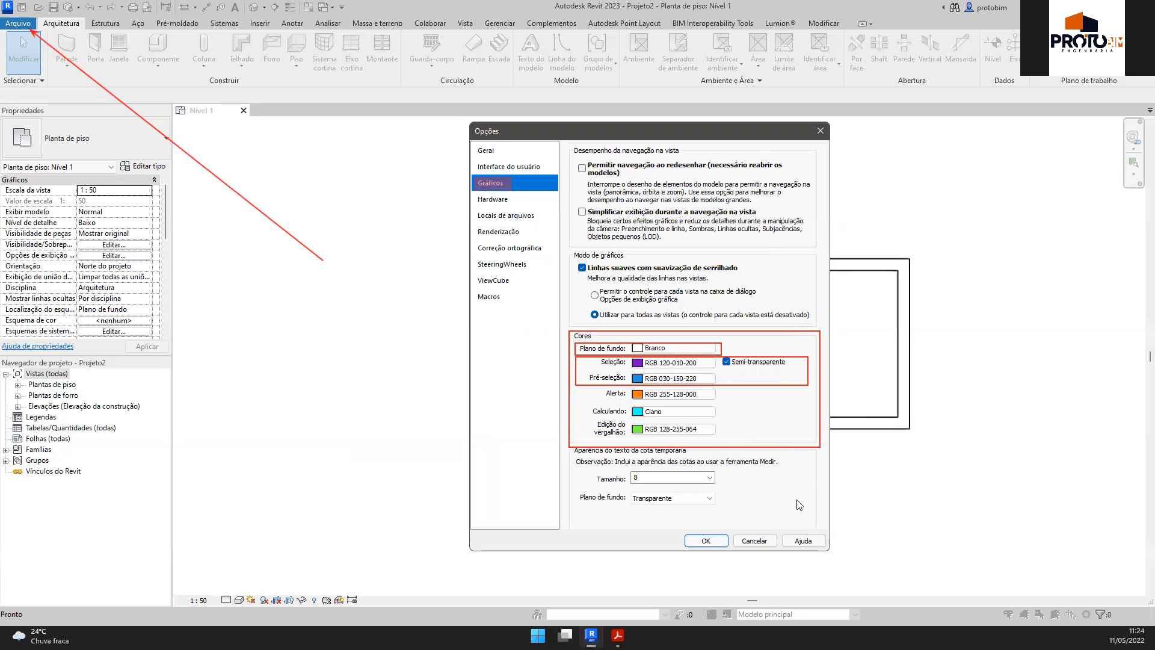
Step: Apply the graphics options and delete the red rectangles and highlight left over the floor plan
click(708, 540)
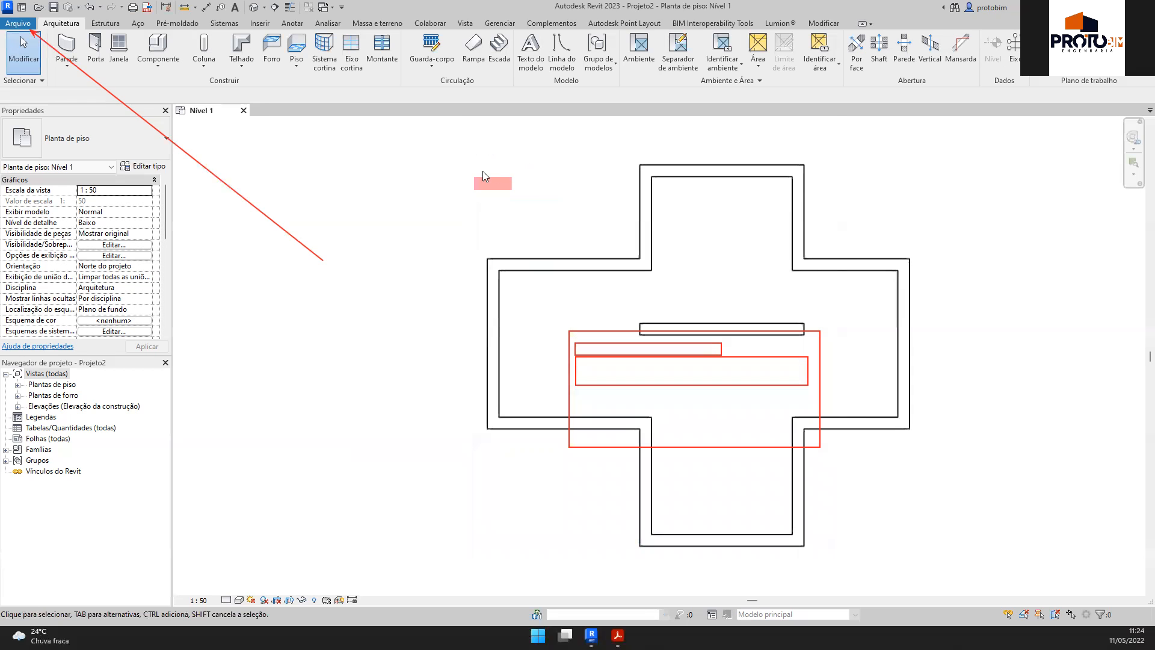
drag(428, 155, 882, 487)
key(Delete)
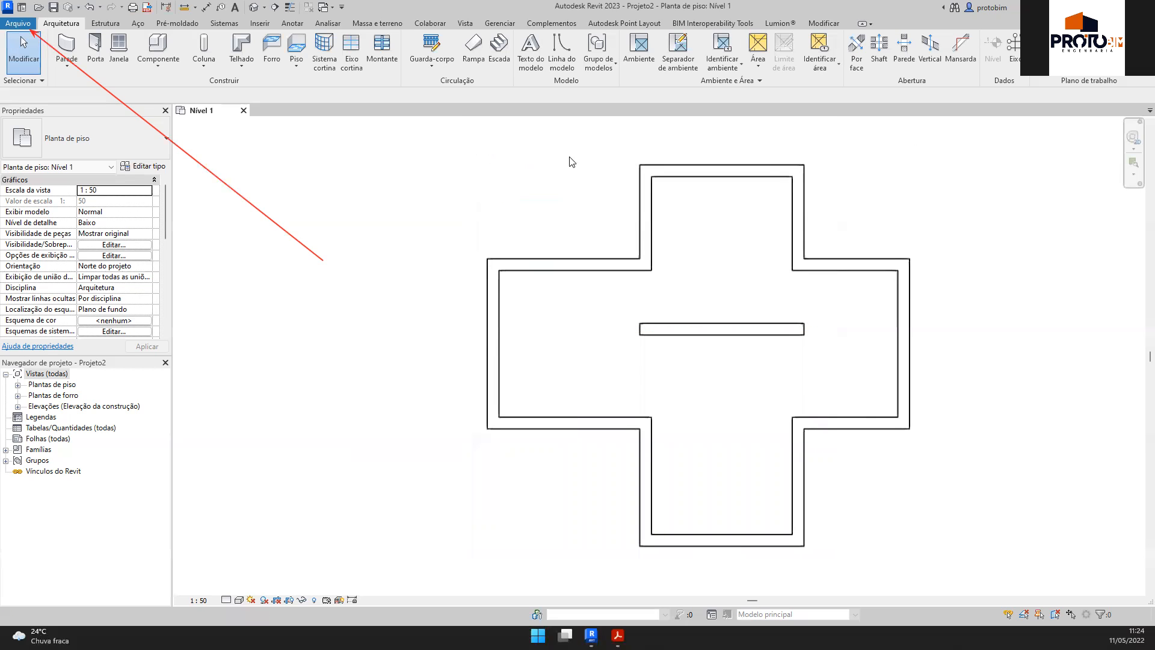
Step: Select the walls of the plan's left arm one after another to examine the new pre-selection and selection colours
click(578, 266)
key(Escape)
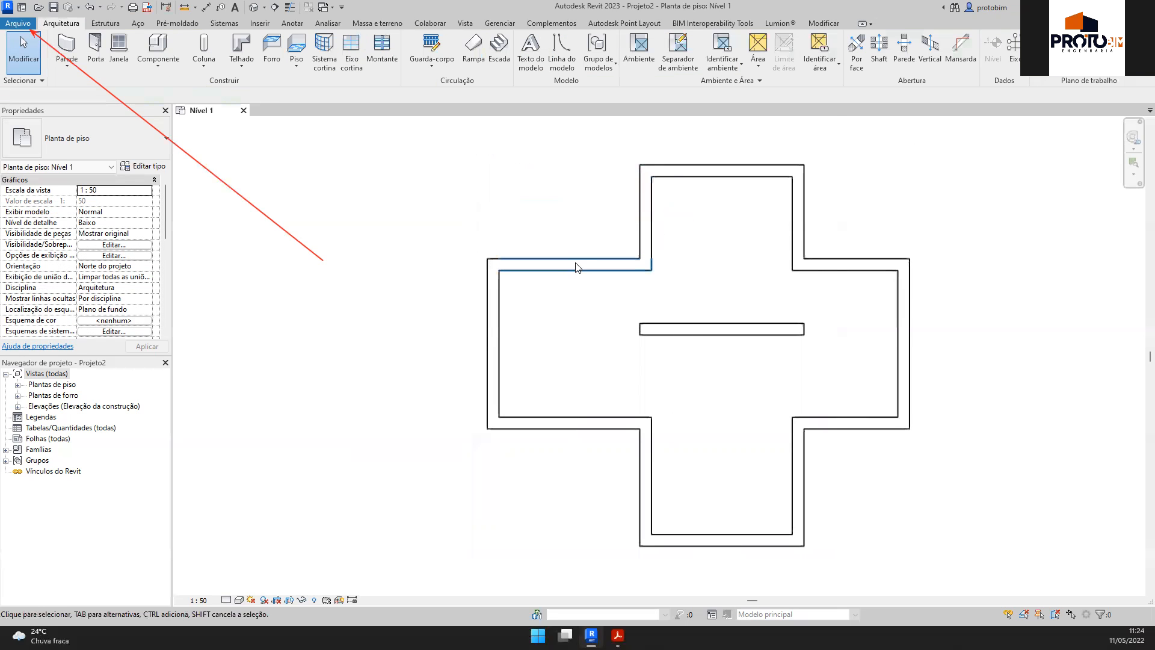
click(576, 266)
click(489, 317)
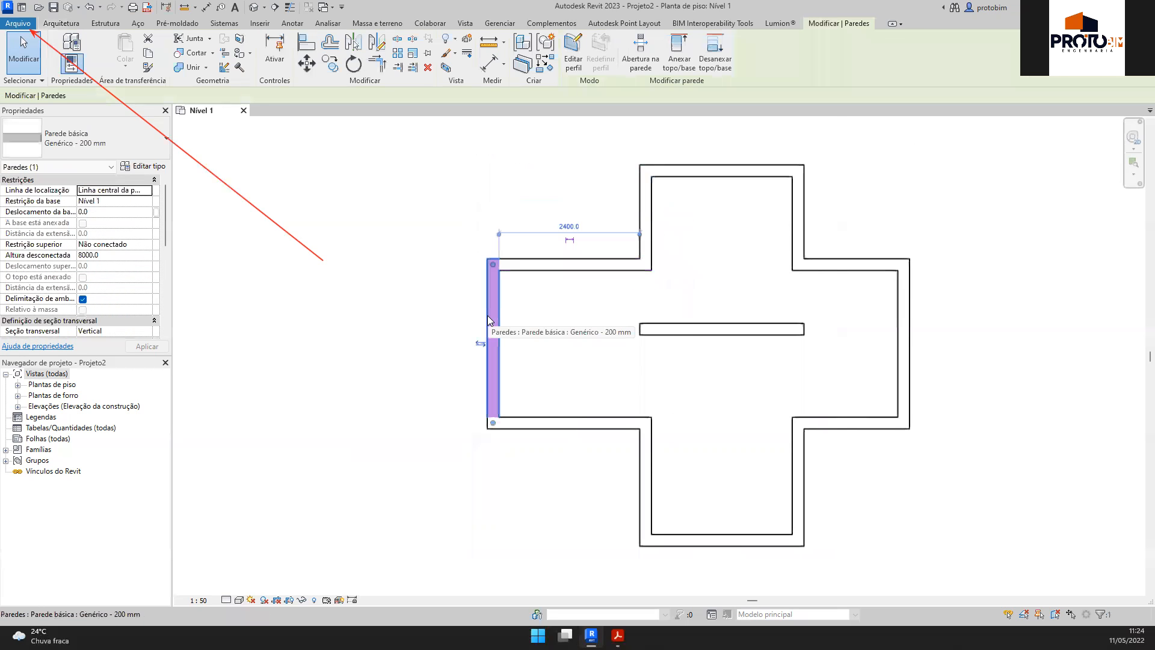
click(544, 422)
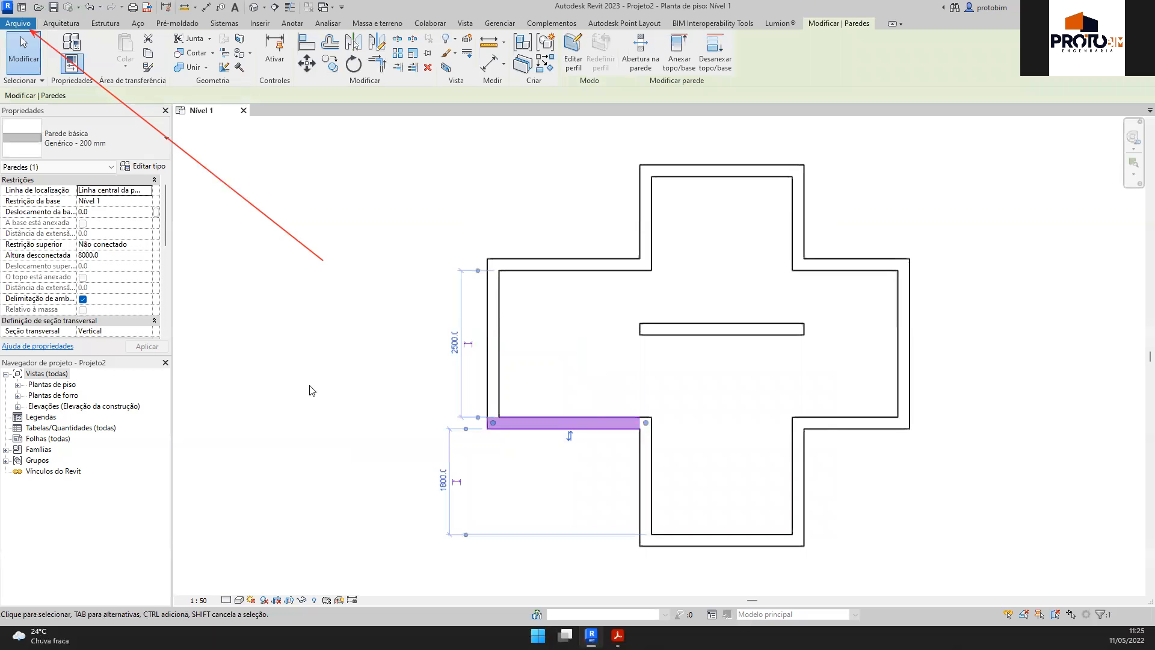
Step: Turn off the Semi-transparente option for the Seleção colour in the graphics options, apply it and deselect the wall
click(17, 24)
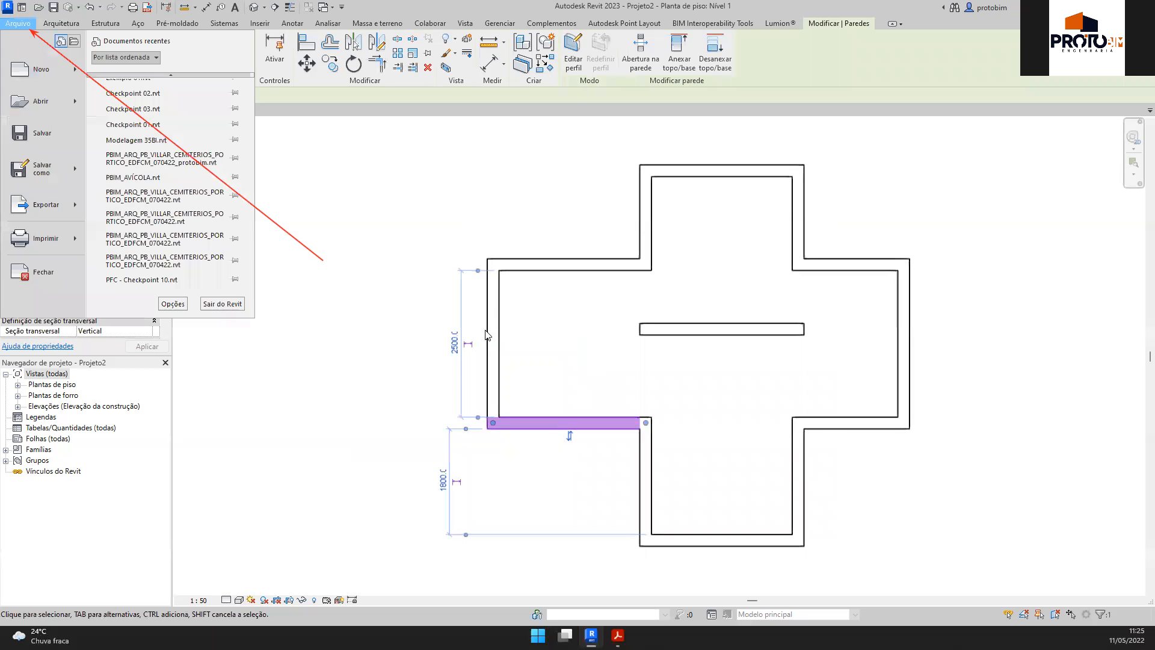
click(173, 304)
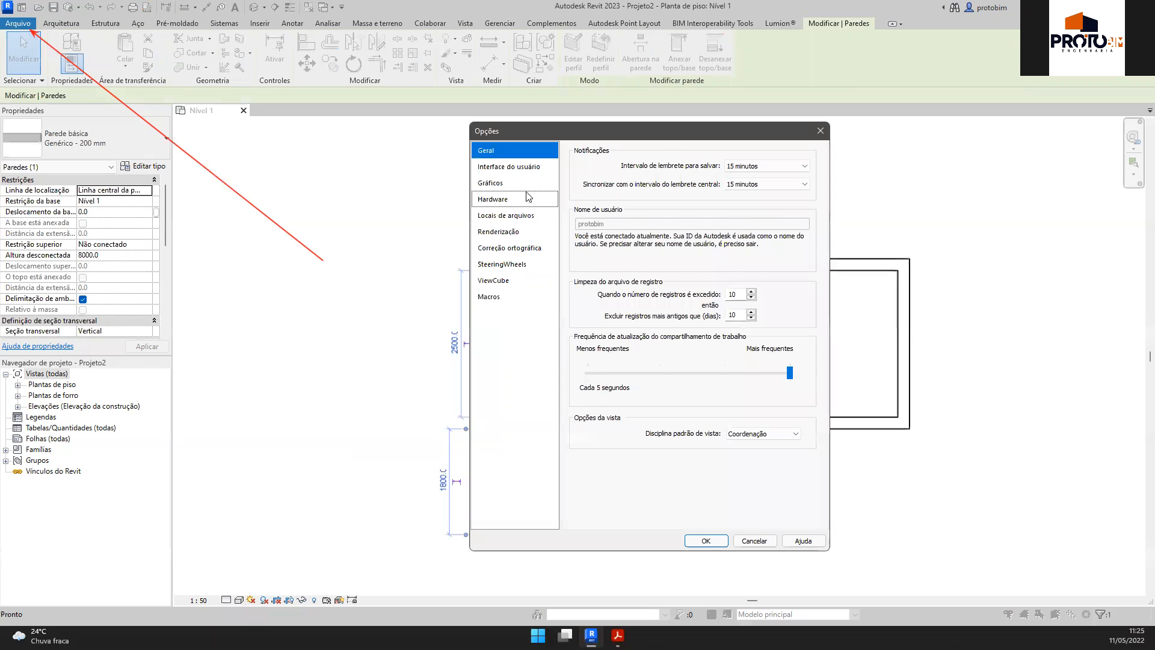
click(519, 183)
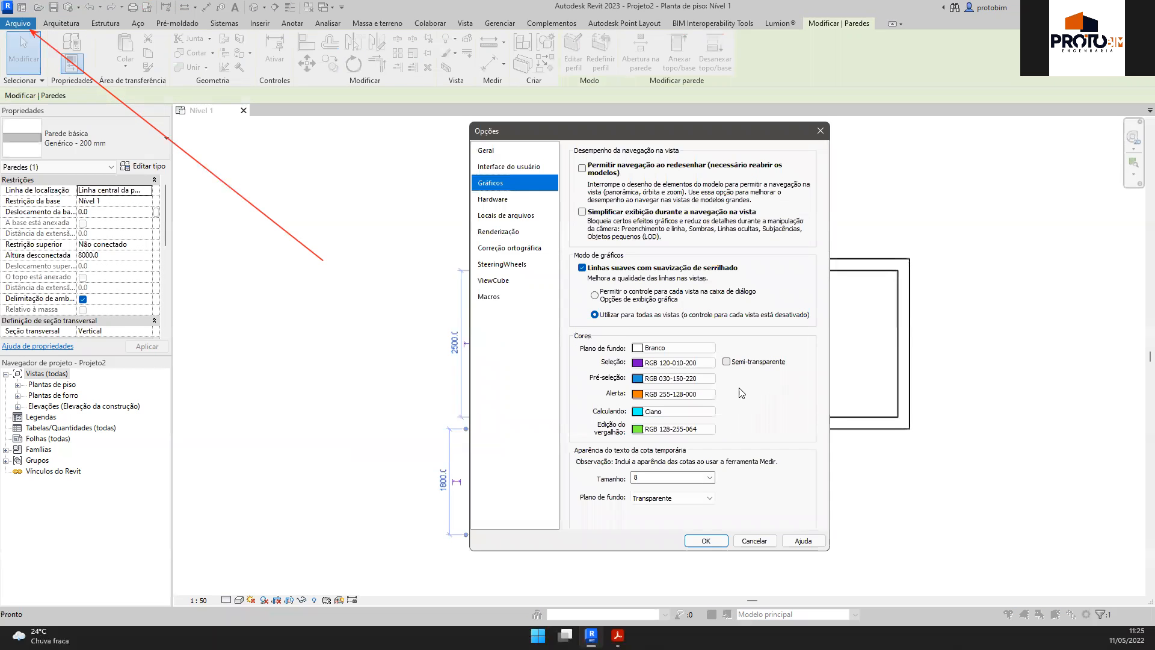
click(706, 540)
key(Escape)
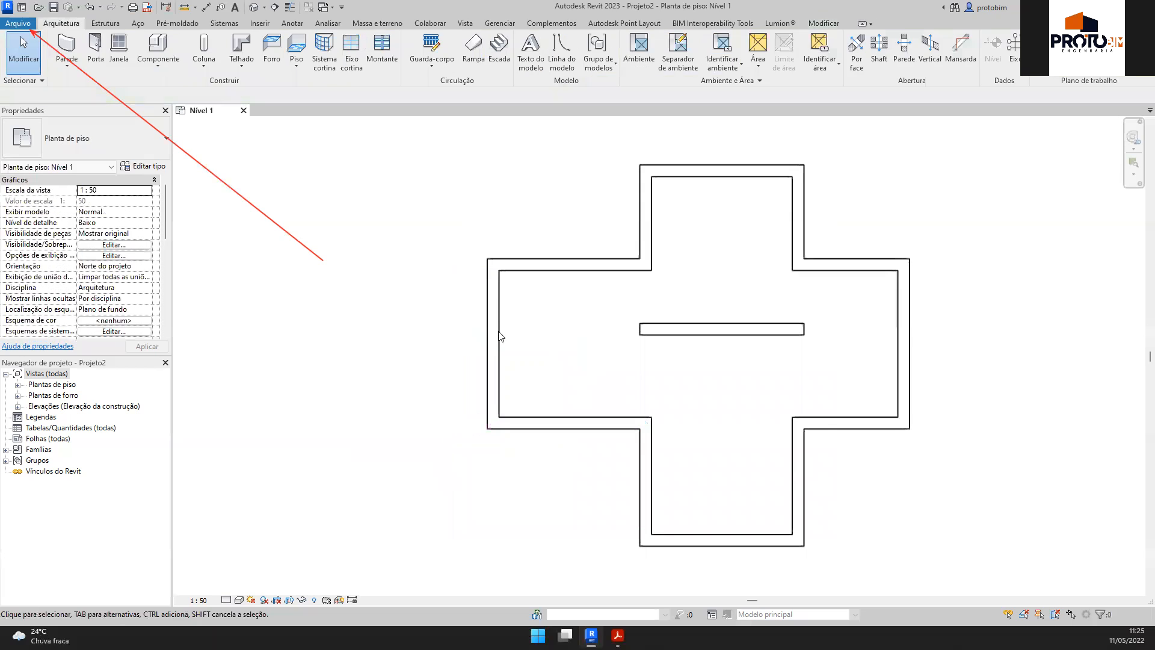
Step: Select the left arm's walls and the interior wall in turn to examine the opaque selection colour, and deselect
click(500, 336)
click(562, 265)
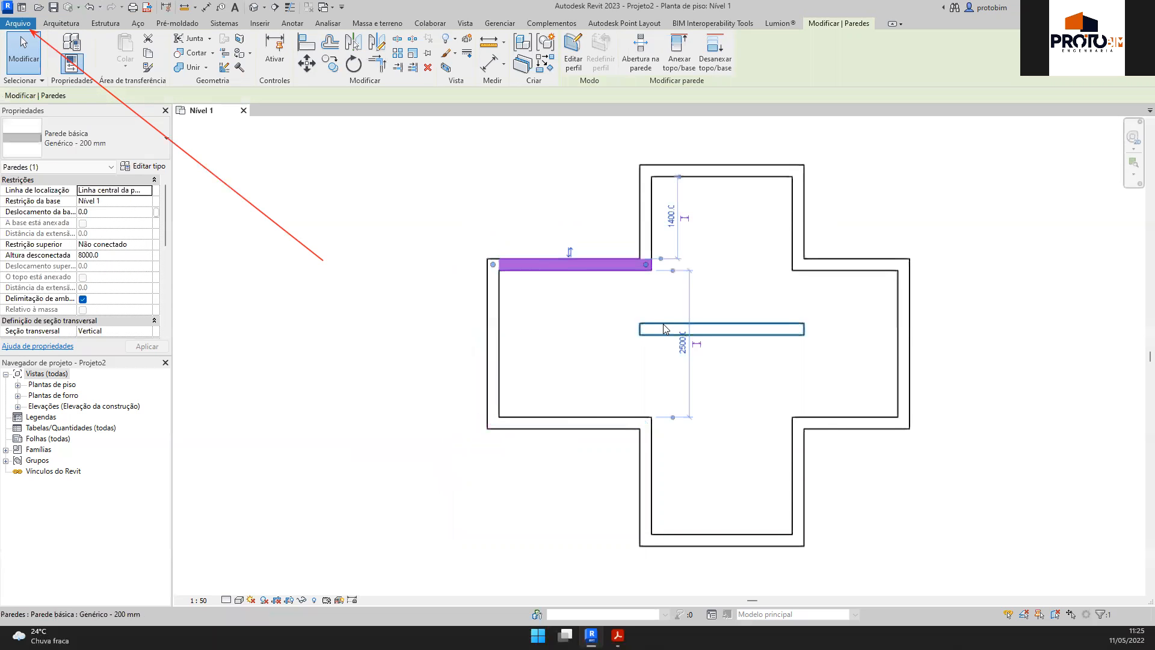
click(665, 327)
click(536, 268)
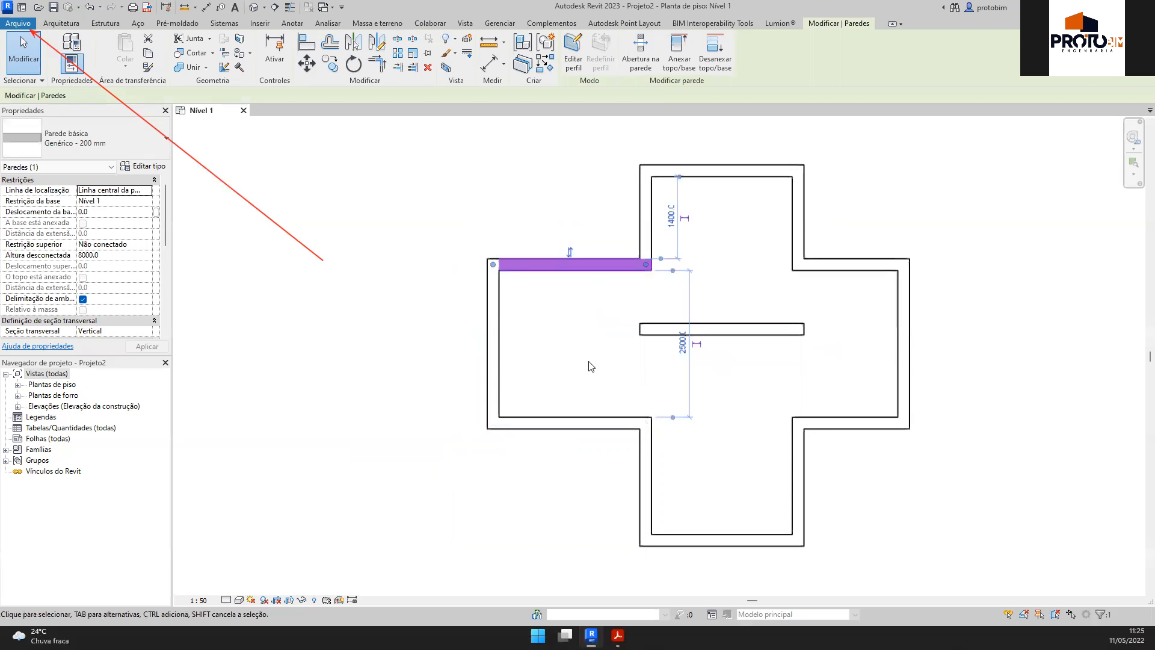
key(Escape)
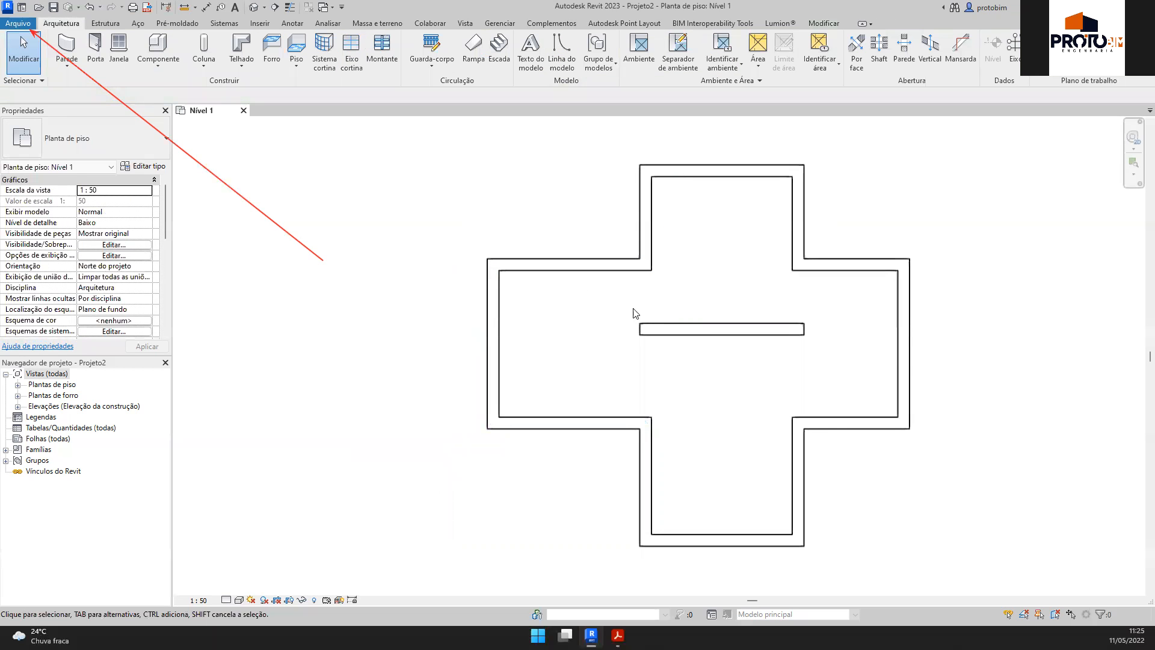
Step: Select successive walls from the left arm down to the lower arm's end wall and back, comparing their selection display
click(547, 270)
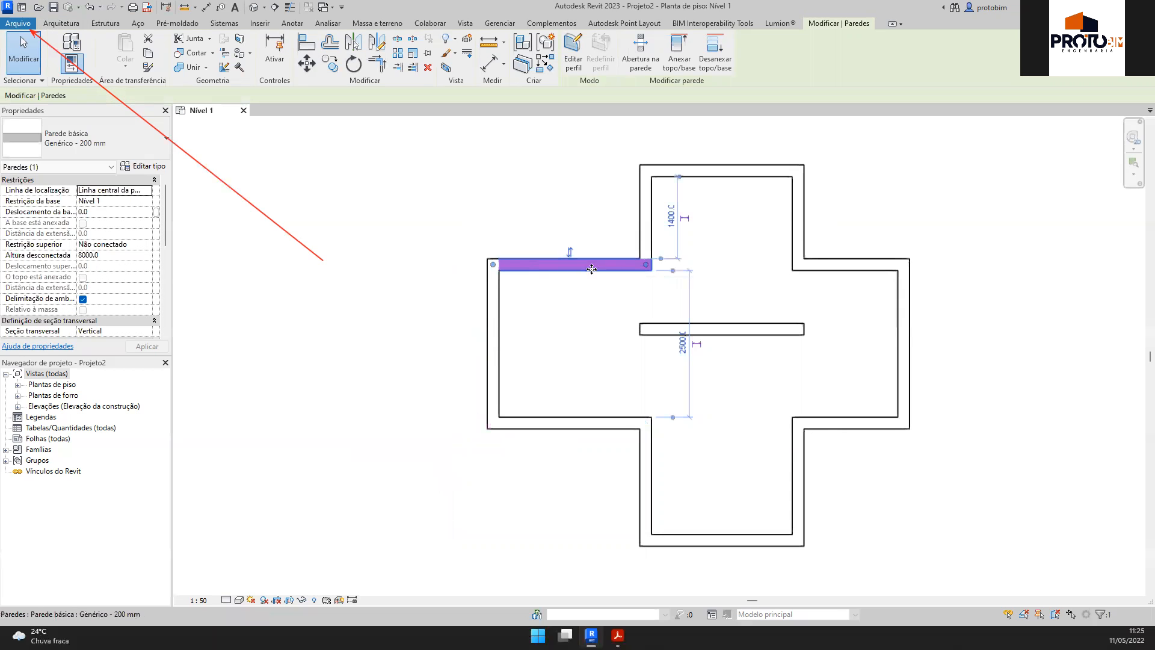
click(489, 348)
click(554, 423)
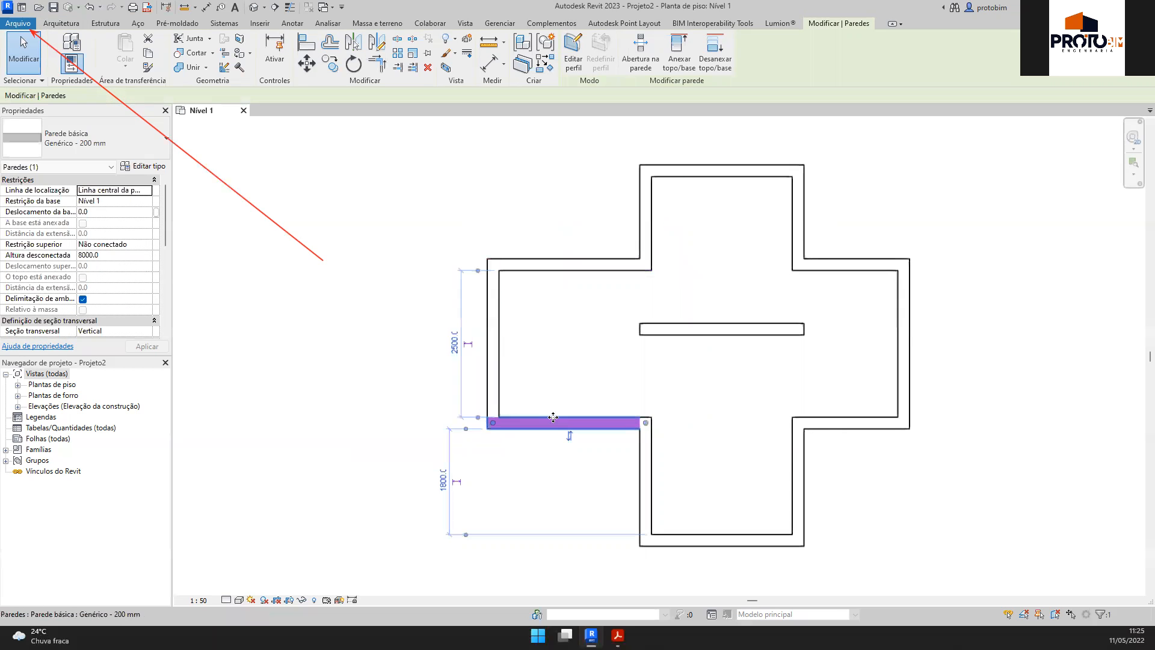
click(647, 476)
click(722, 540)
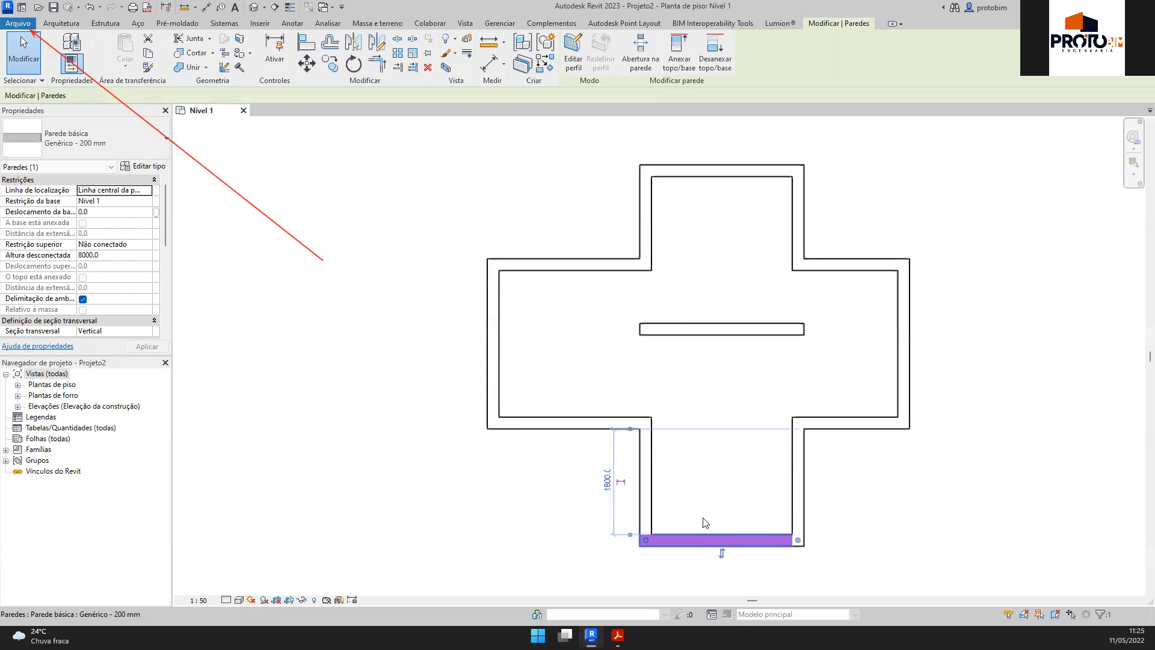
click(648, 474)
click(569, 422)
click(493, 346)
click(541, 266)
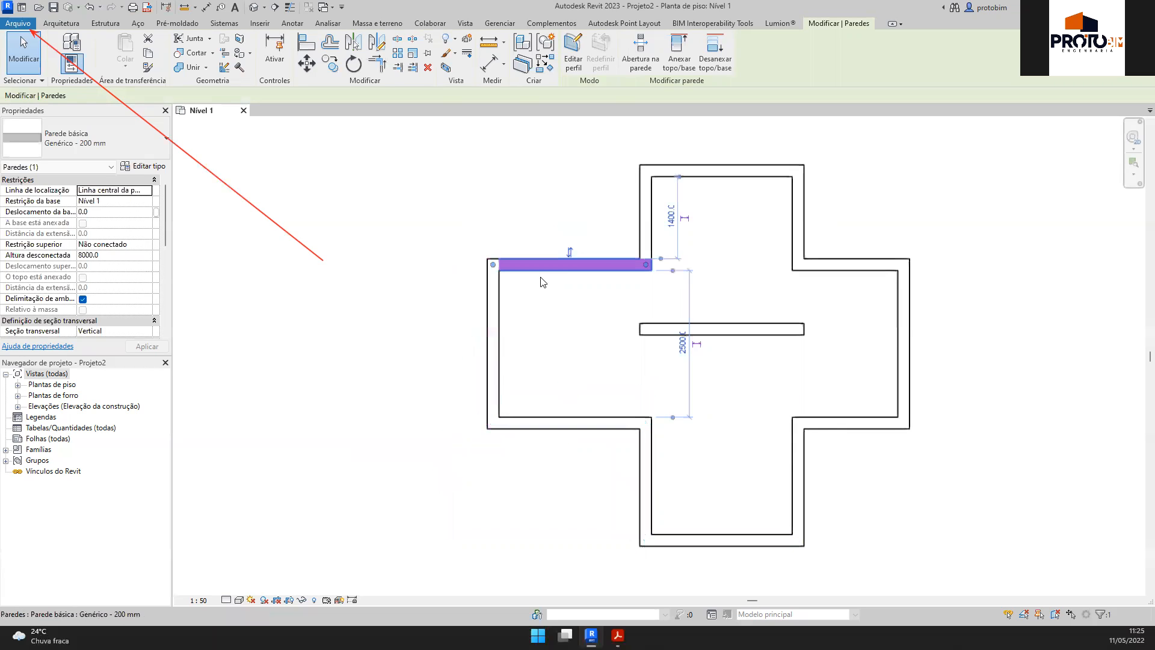
Step: Select the plan's perimeter walls one by one into a single selection, leaving out the upper arm's end wall and the interior wall
click(646, 240)
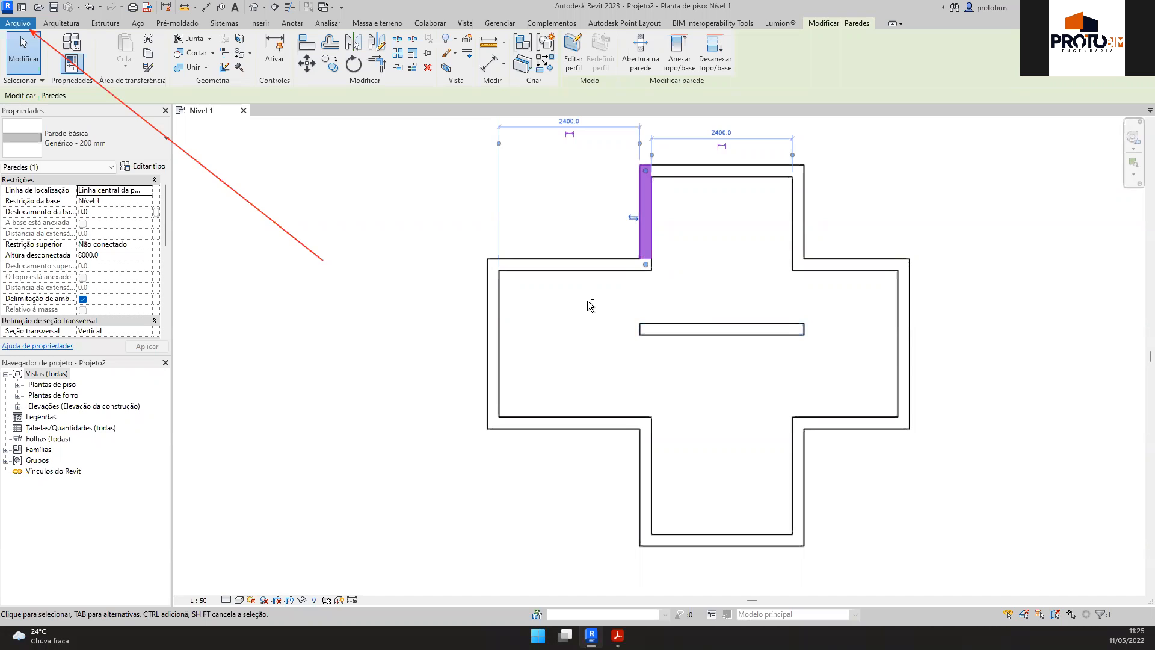
ctrl+click(571, 265)
ctrl+click(499, 348)
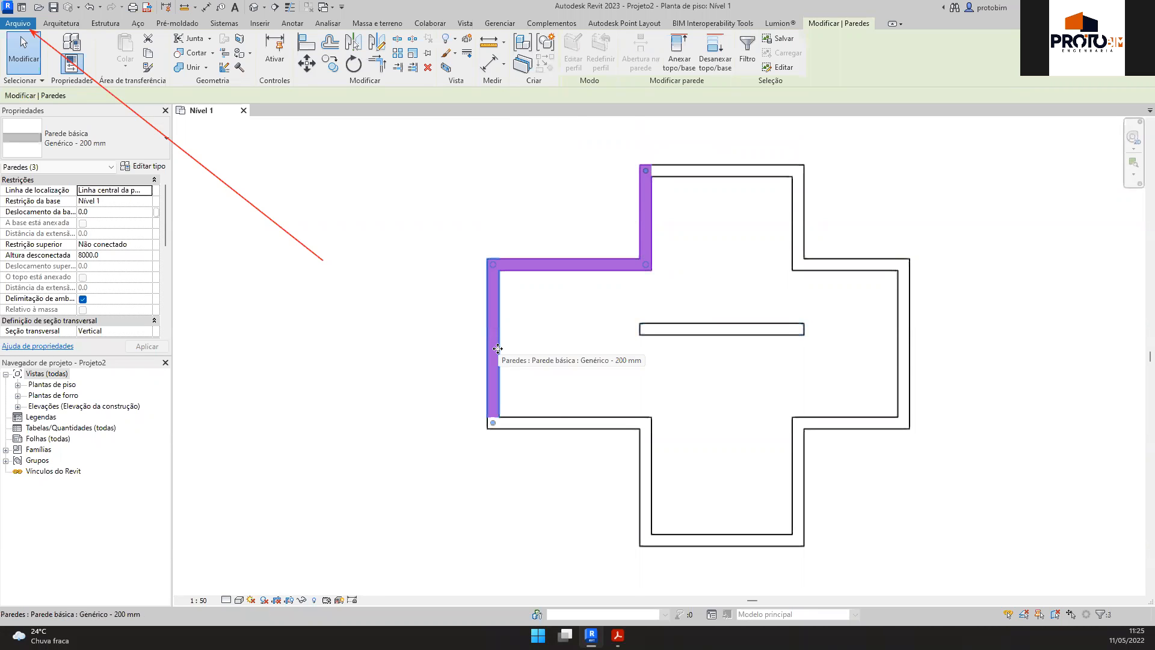
ctrl+click(553, 417)
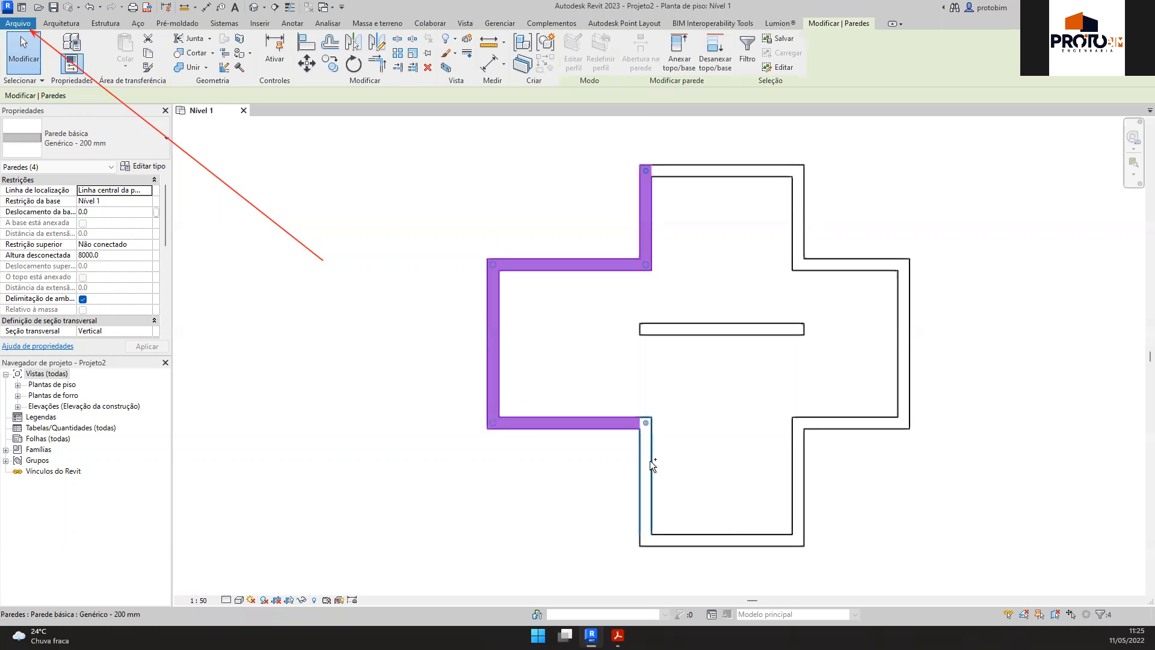
ctrl+click(646, 463)
ctrl+click(733, 533)
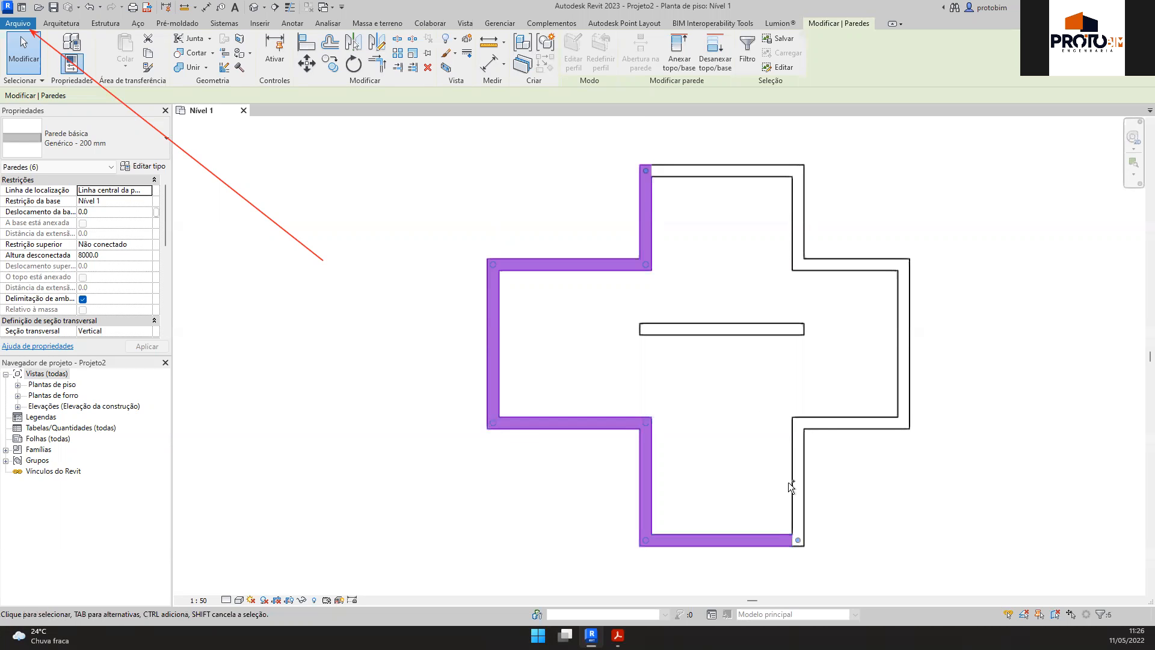
ctrl+click(797, 481)
ctrl+click(848, 423)
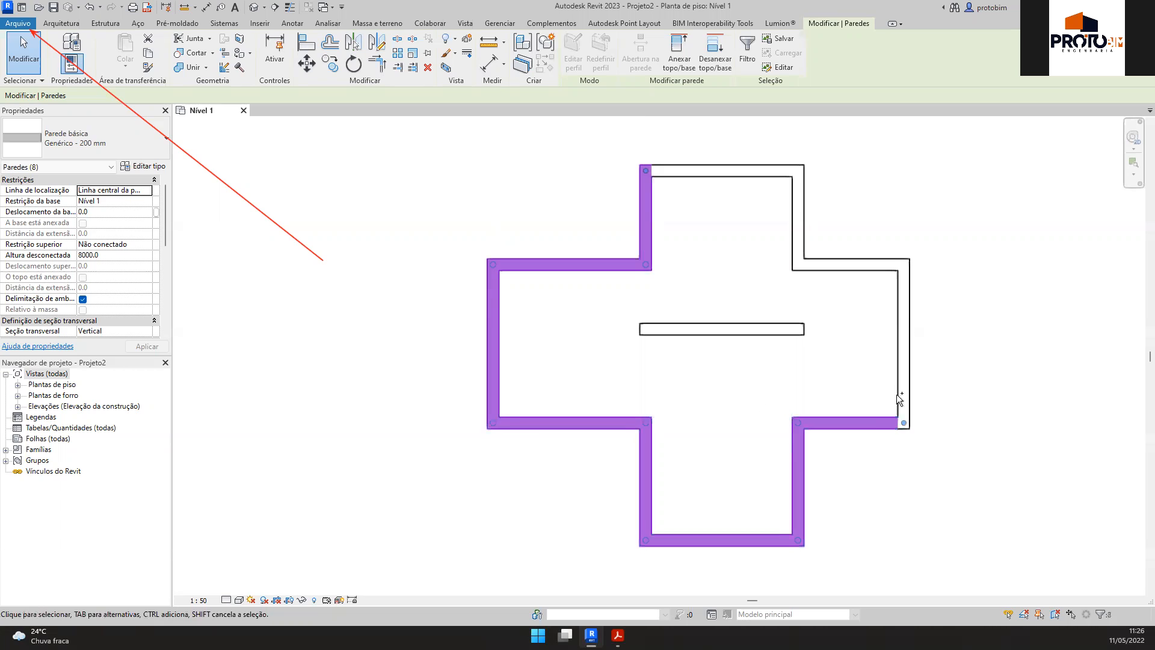
ctrl+click(904, 385)
ctrl+click(831, 266)
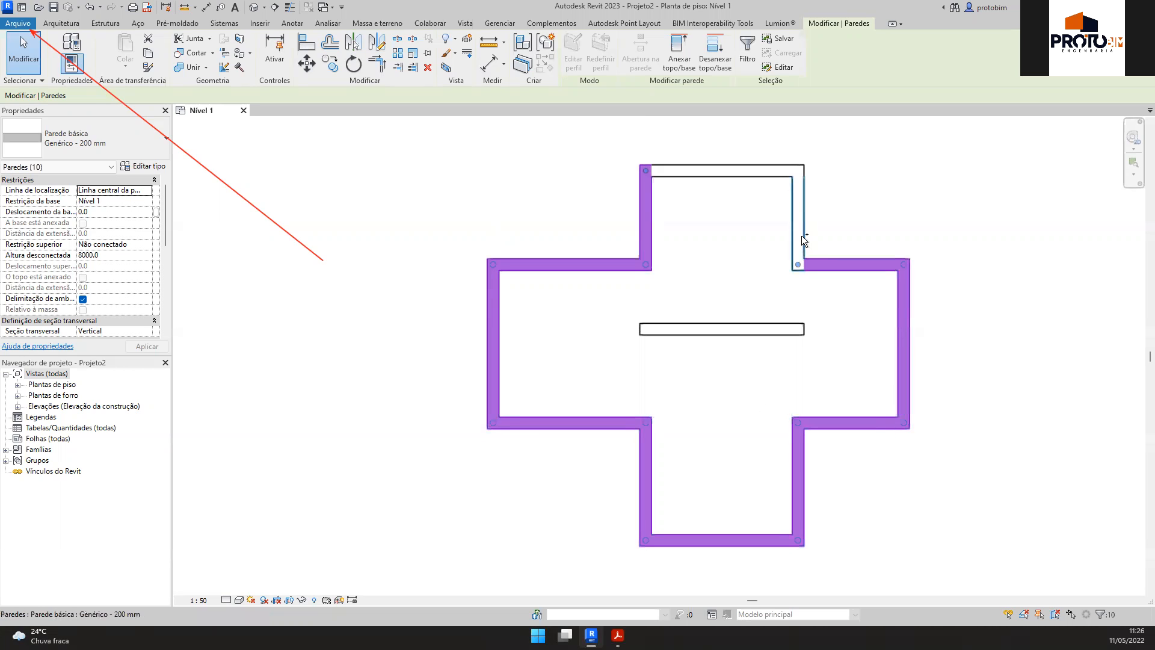
ctrl+click(801, 236)
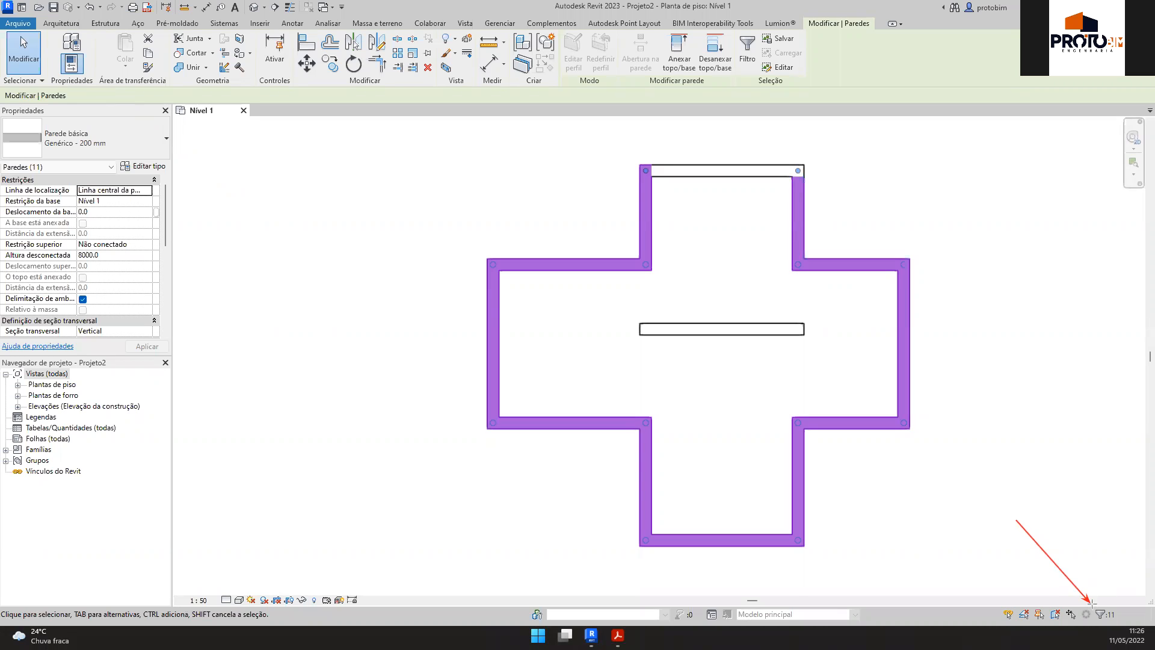
mouse_move(1090, 601)
ctrl+mouse_down()
mouse_move(1119, 633)
mouse_move(1143, 630)
mouse_move(1133, 632)
ctrl+mouse_up()
mouse_move(734, 28)
ctrl+mouse_down()
mouse_move(781, 103)
mouse_move(776, 88)
ctrl+mouse_up()
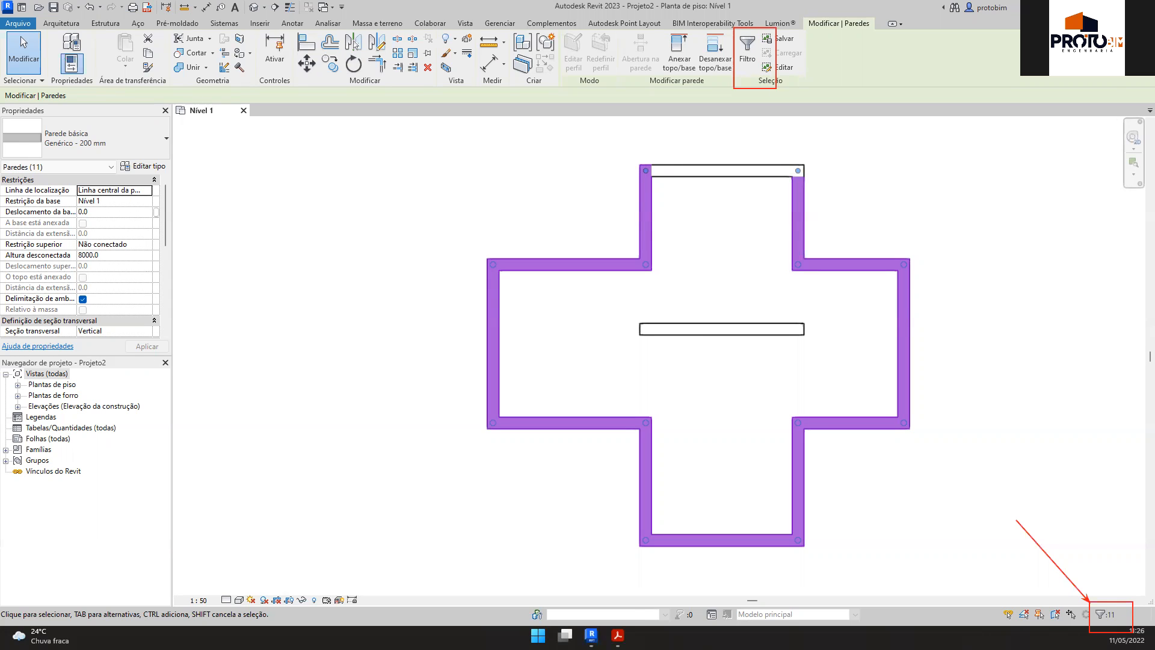
ctrl+shift+drag(876, 186, 776, 89)
mouse_move(116, 180)
ctrl+mouse_down()
mouse_move(100, 165)
mouse_move(1, 151)
ctrl+mouse_up()
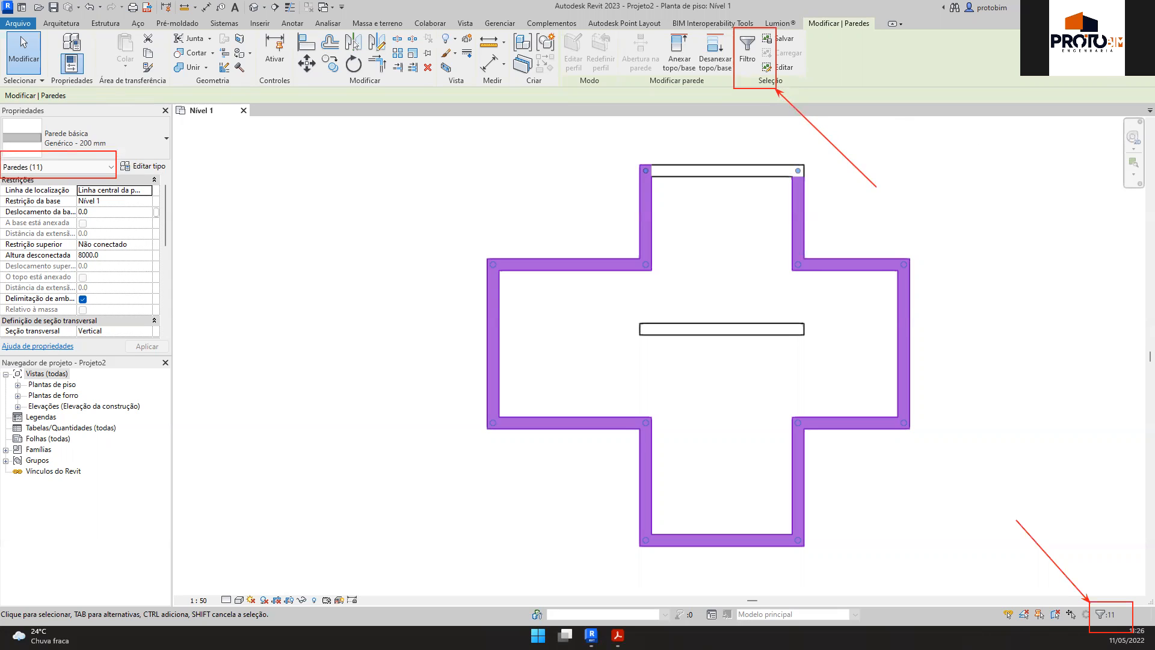
ctrl+shift+drag(269, 224, 117, 179)
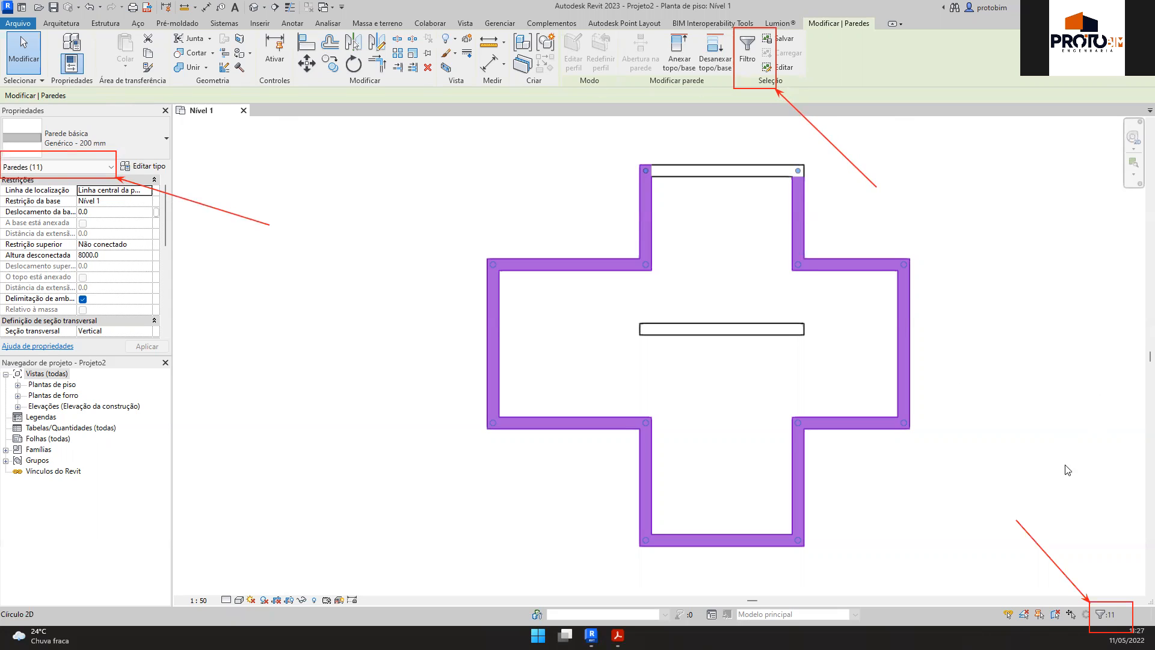
Step: Open the Filtro dialog for the selected walls through both of its access points, examine the listed categories and accept it
click(1102, 616)
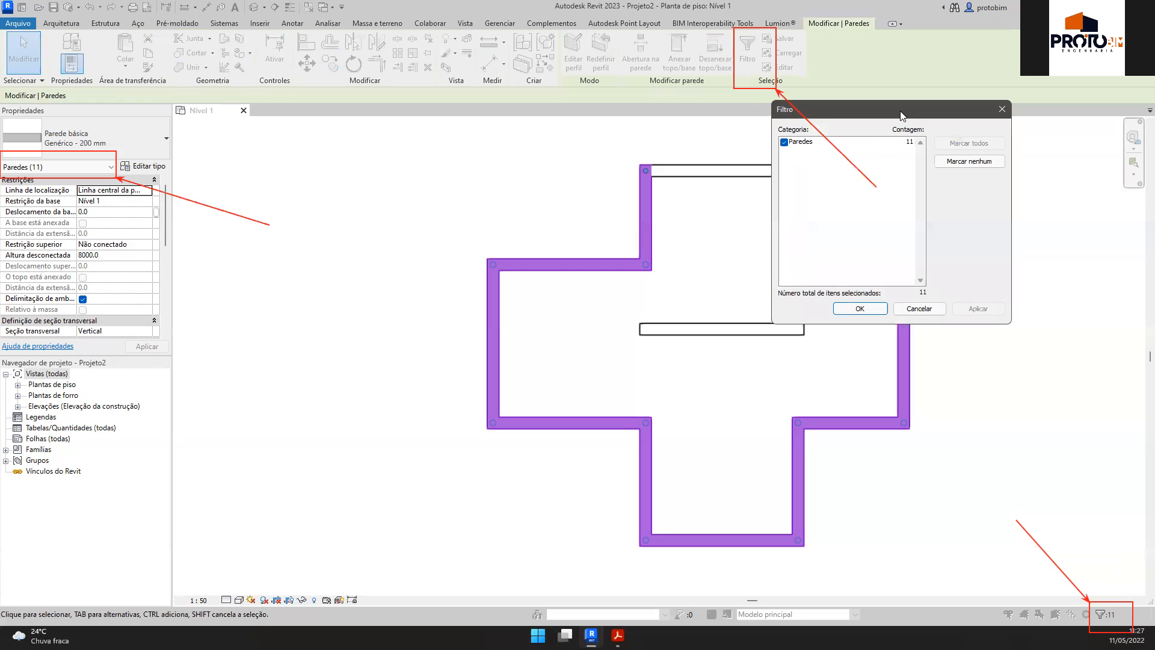
drag(902, 116, 1046, 259)
click(1144, 252)
click(747, 48)
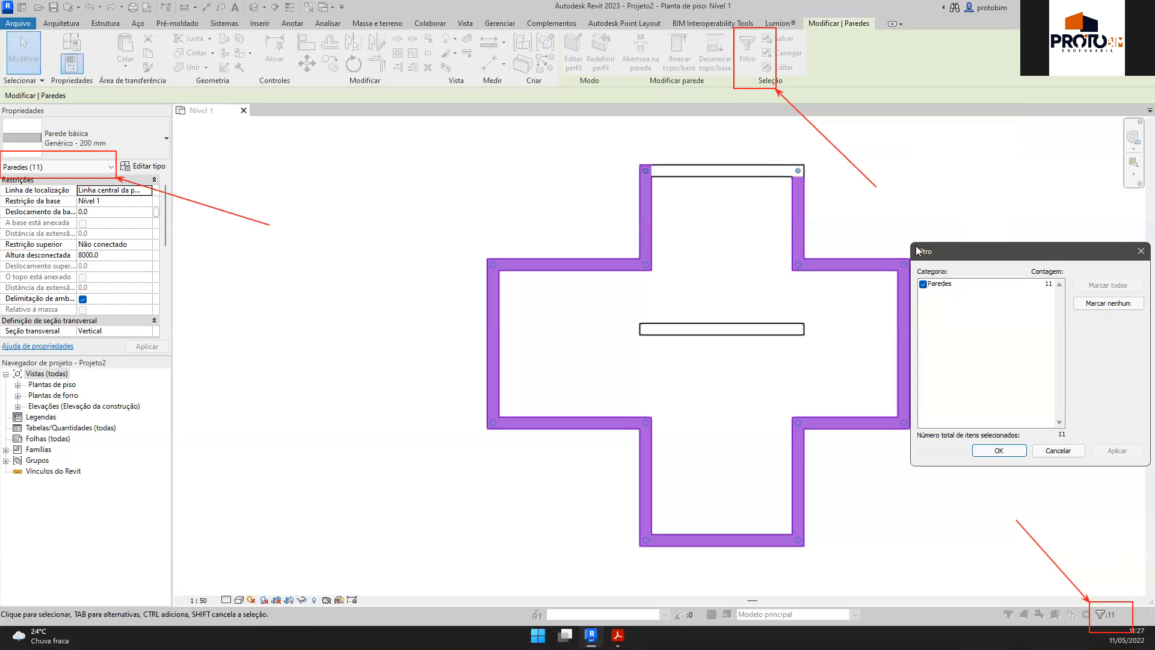
drag(917, 251, 916, 228)
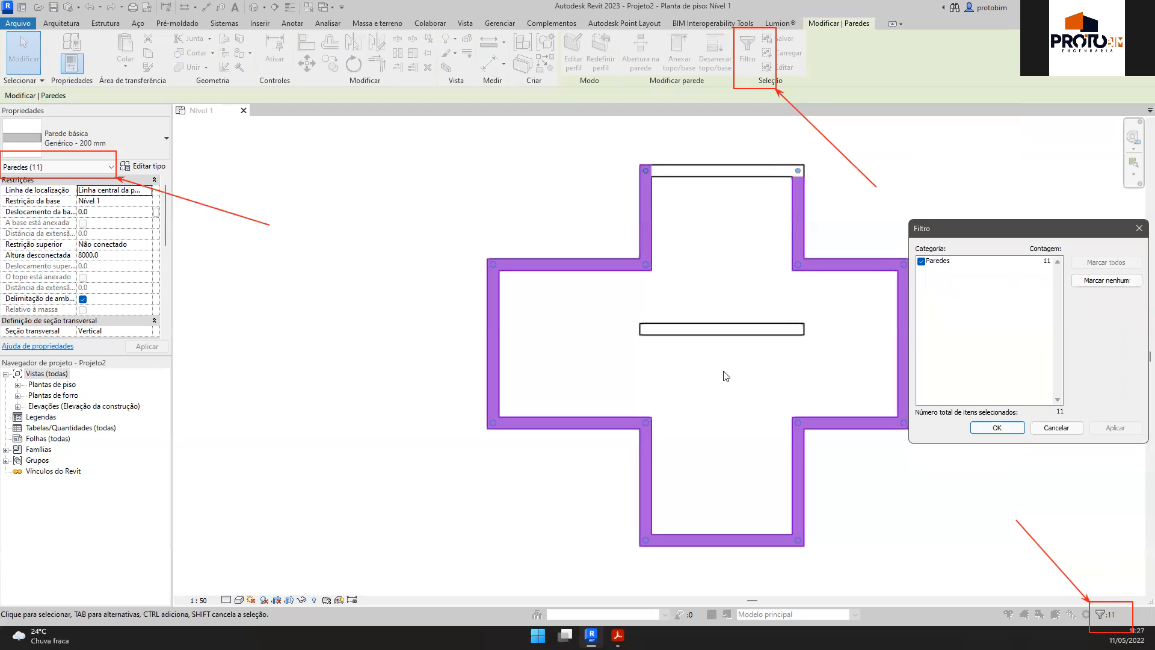
click(997, 427)
Step: Reopen the Filtro dialog to examine its Categoria and Contagem columns, and close it
middle_drag(955, 330, 903, 347)
click(747, 49)
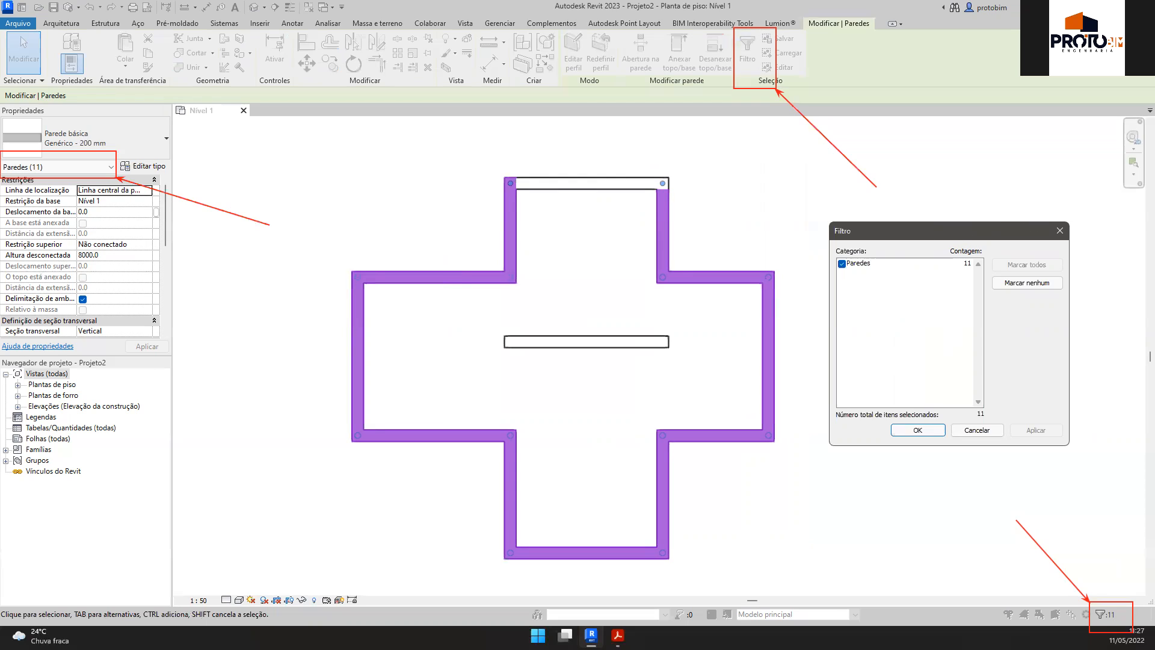
drag(834, 257, 870, 245)
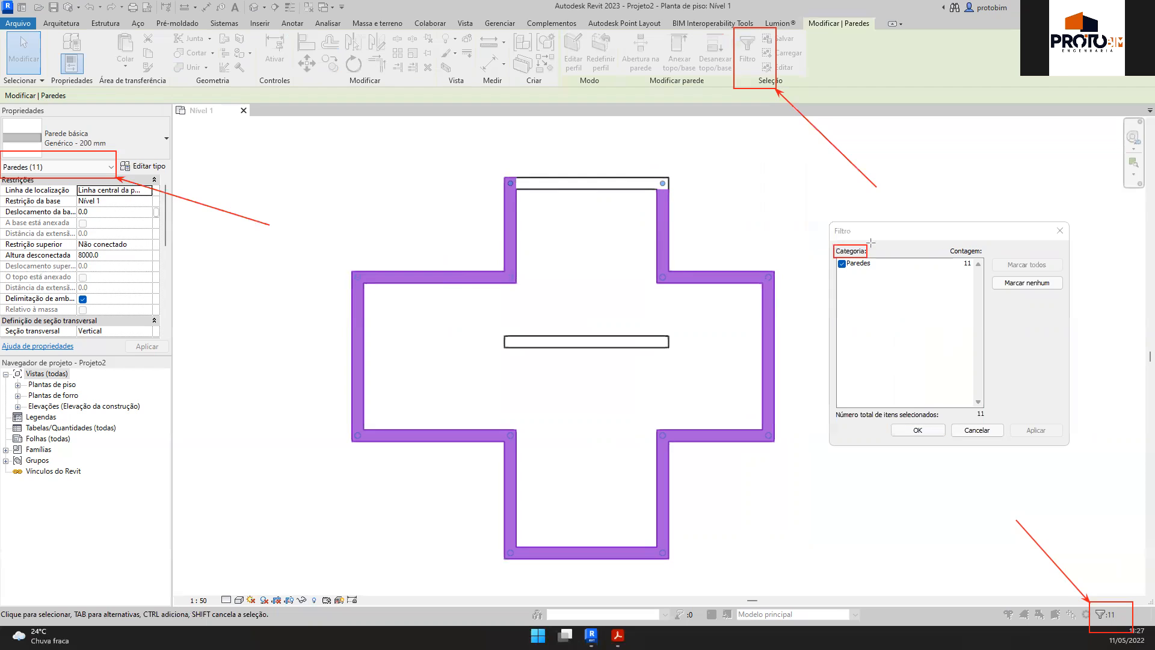
drag(945, 244, 990, 258)
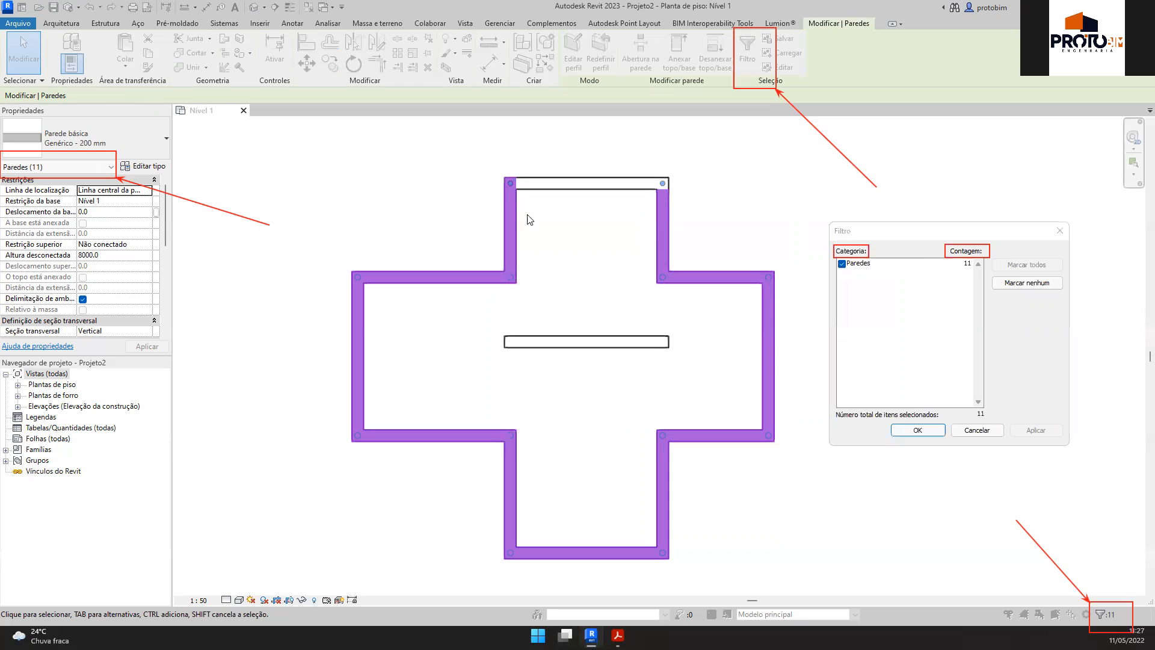
key(Escape)
Step: Examine the selected walls' category list and shared properties, and clear the selection
click(84, 168)
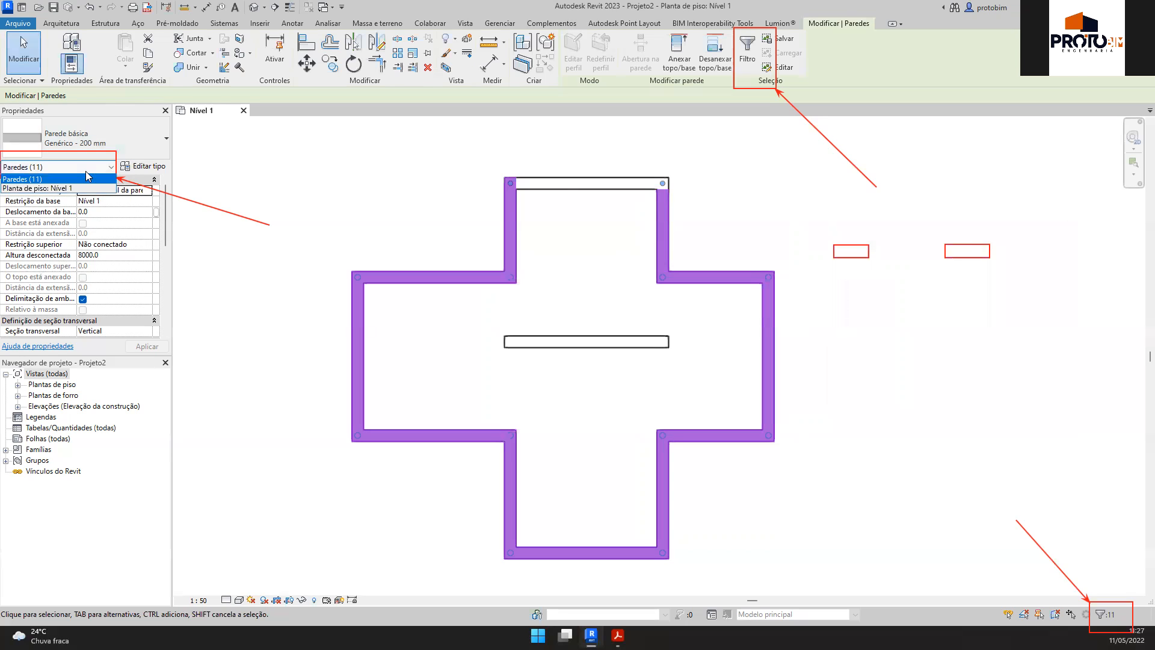
click(317, 172)
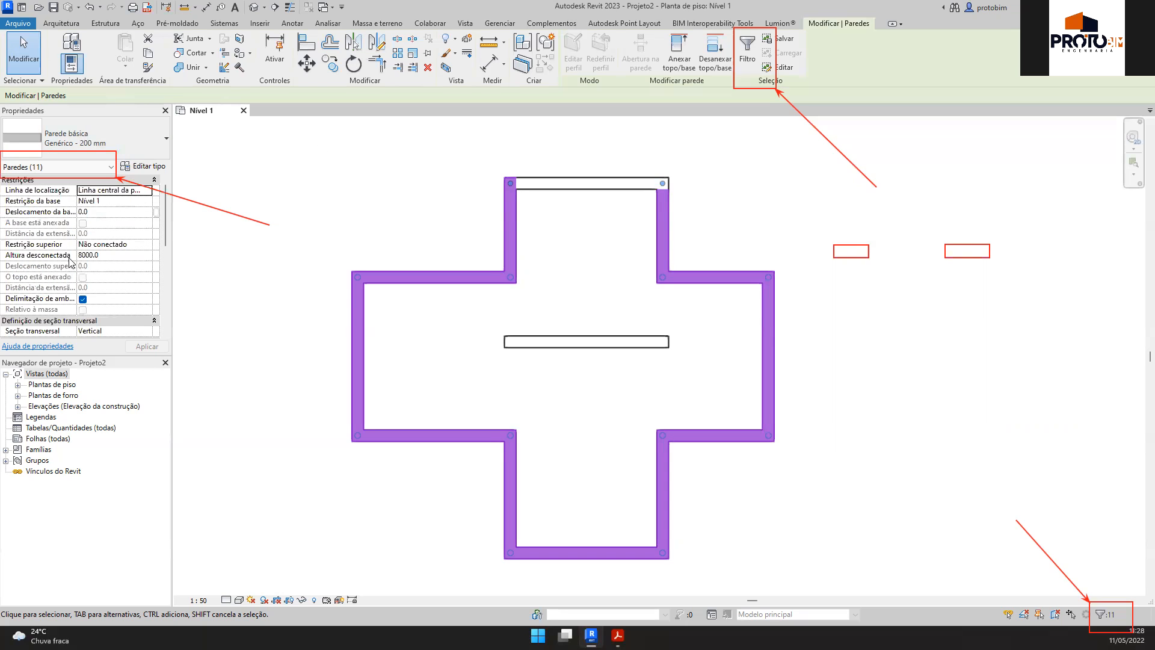
scroll(145, 223, down, 1)
scroll(146, 224, down, 2)
scroll(146, 224, up, 3)
click(601, 313)
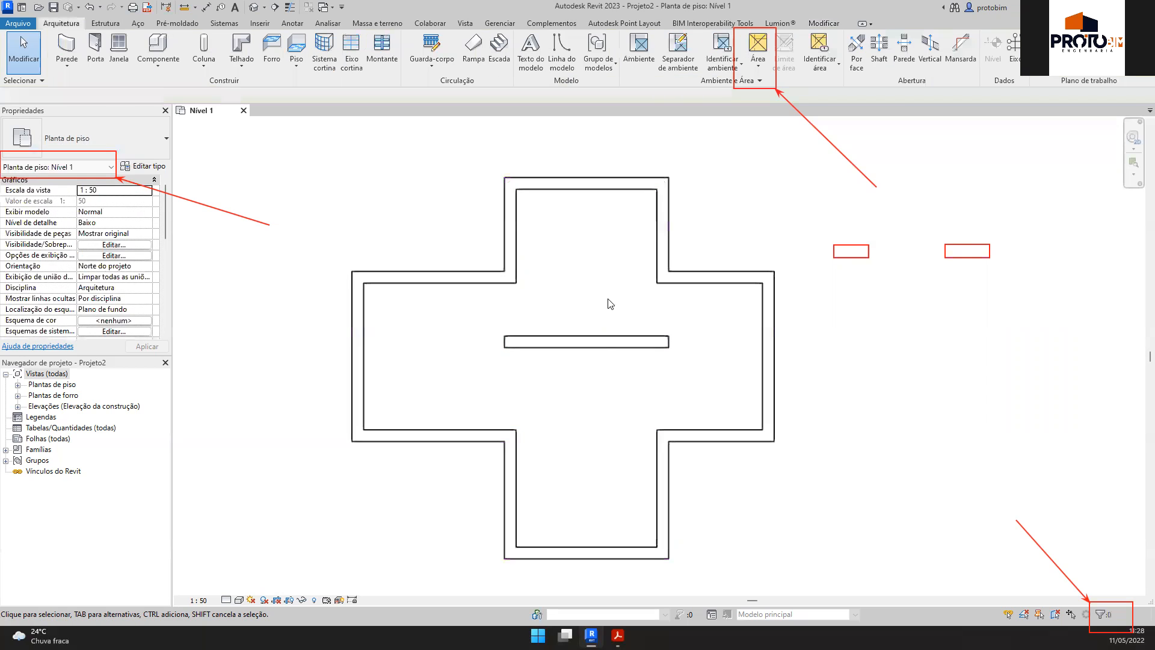
Step: Make the interior wall's temporary length dimension permanent and deselect the wall
click(610, 340)
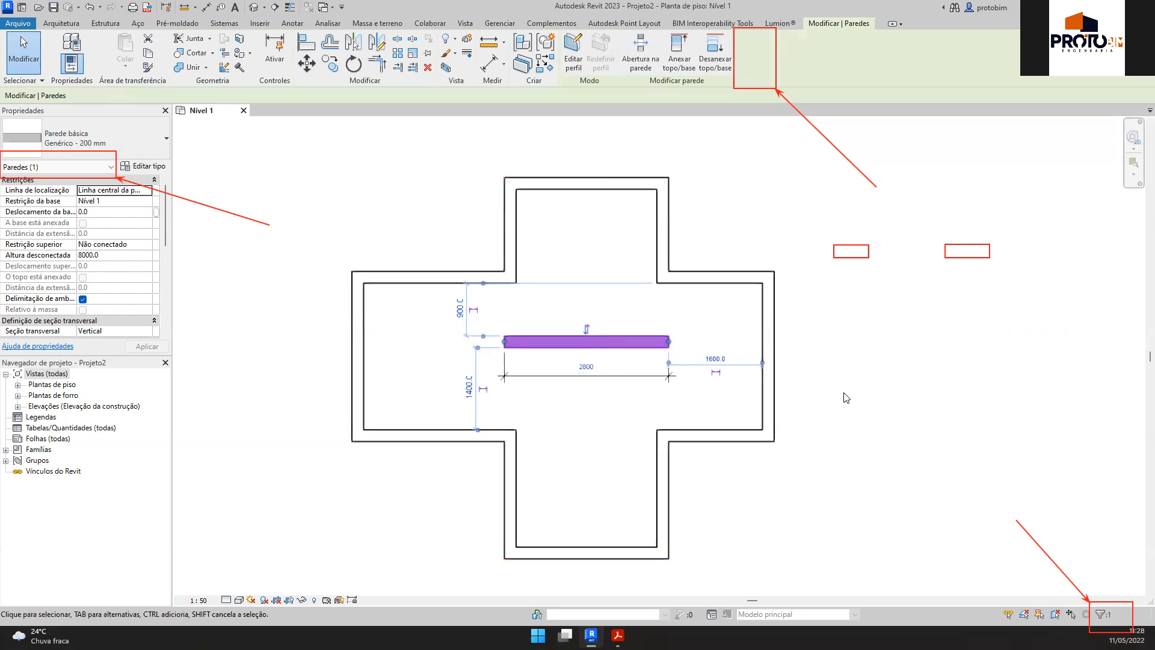
click(848, 415)
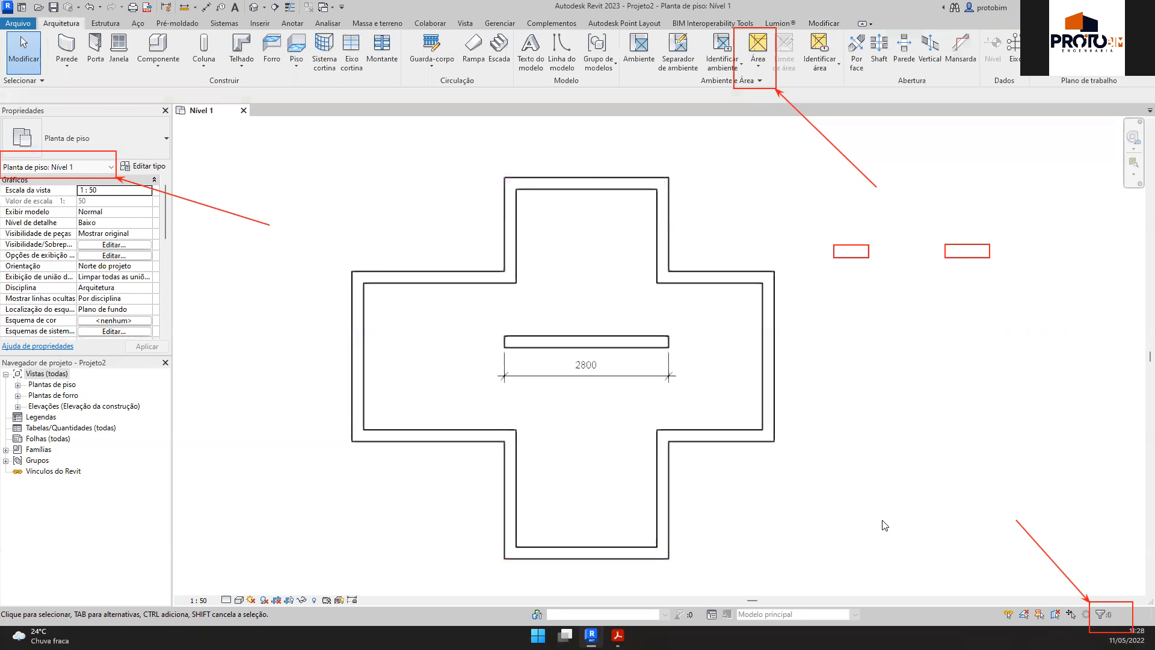
Step: Select all perimeter walls except the upper arm's end wall, and add the interior wall's length dimension to the selection
click(510, 247)
ctrl+click(433, 277)
ctrl+click(358, 374)
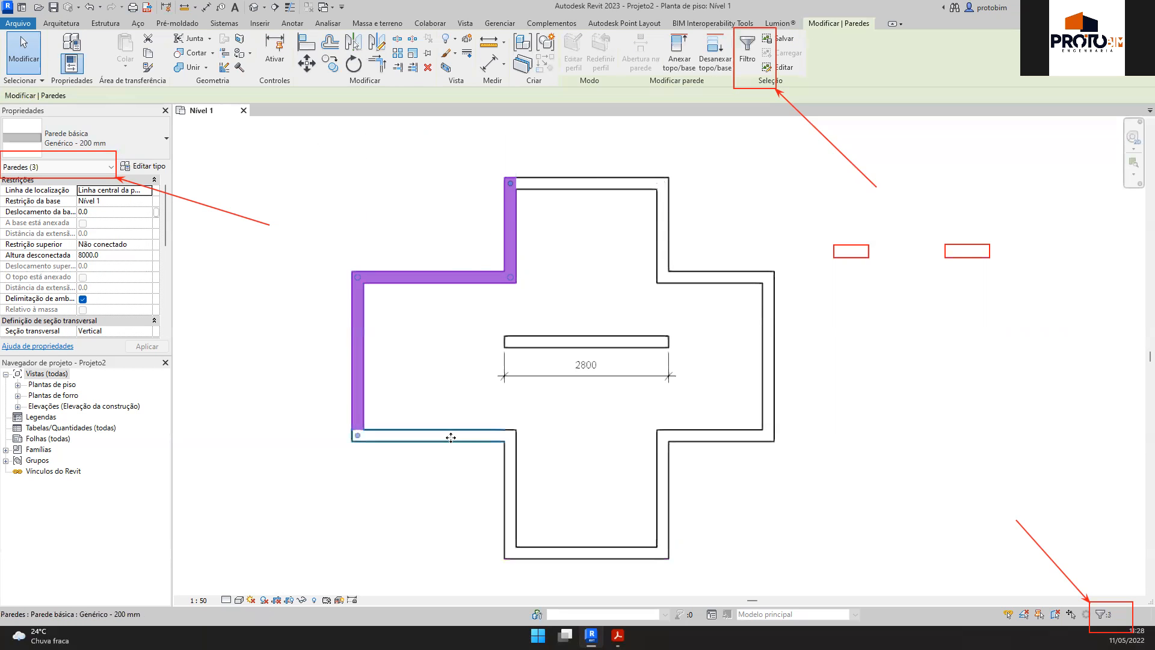
ctrl+click(451, 435)
ctrl+click(510, 494)
ctrl+click(587, 553)
ctrl+click(662, 481)
ctrl+click(722, 435)
ctrl+click(768, 385)
ctrl+click(713, 278)
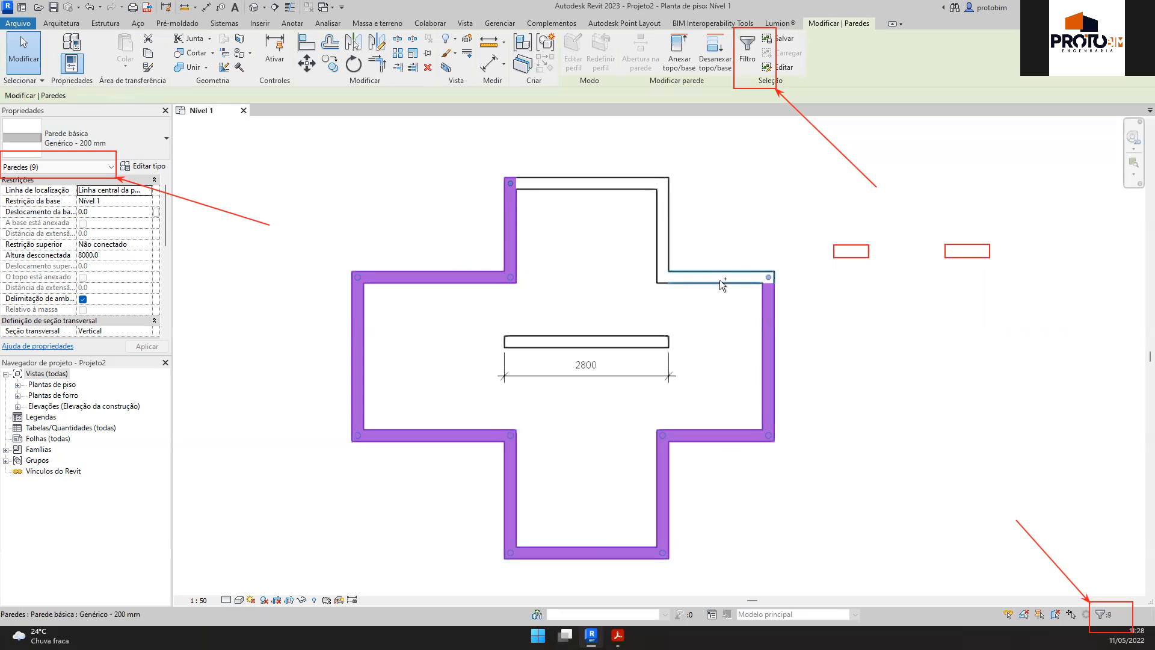
ctrl+click(720, 280)
ctrl+click(664, 241)
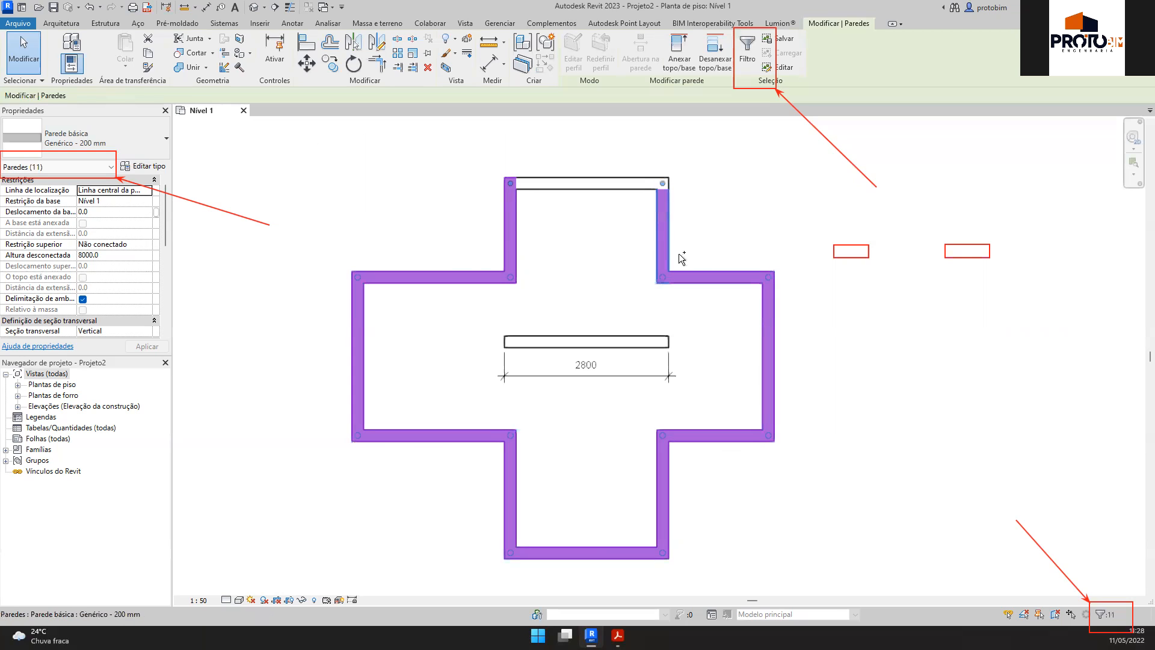
ctrl+click(595, 374)
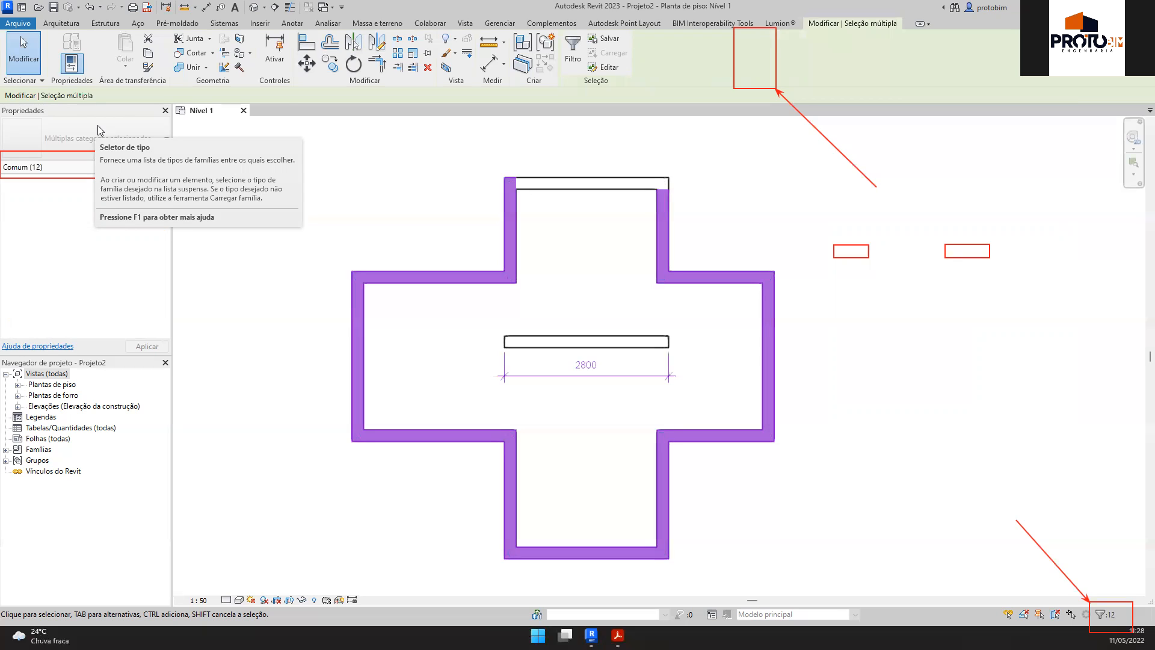
Step: Examine the mixed selection's categories and counts in the Filtro dialog, close it and clear the selection
click(1109, 615)
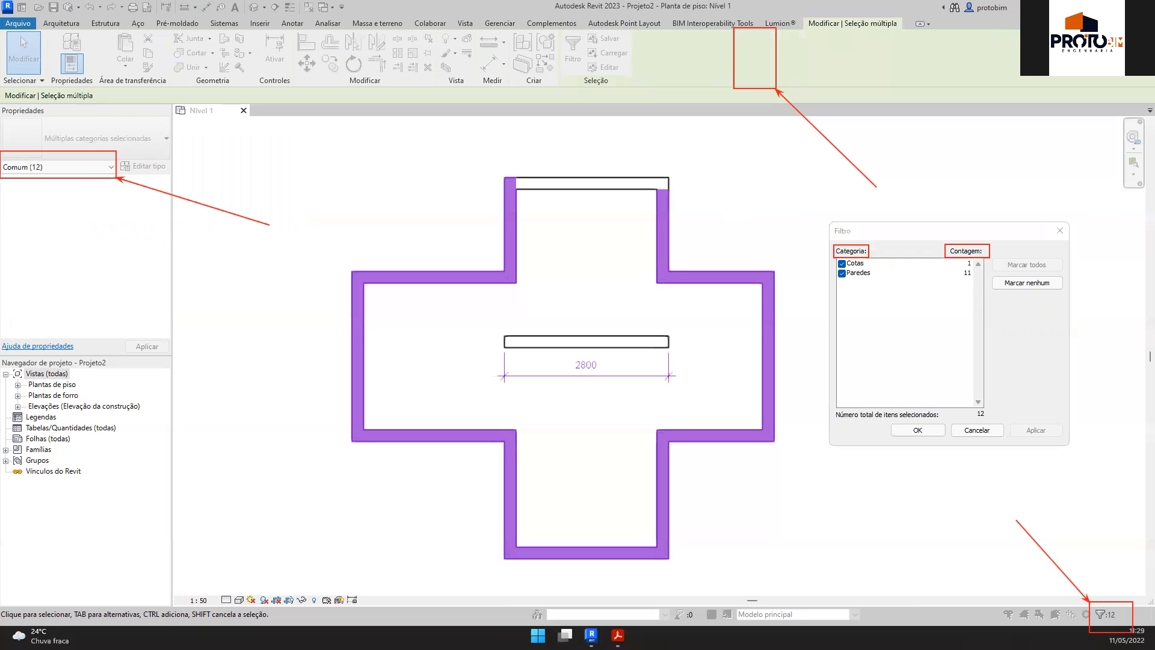
key(Escape)
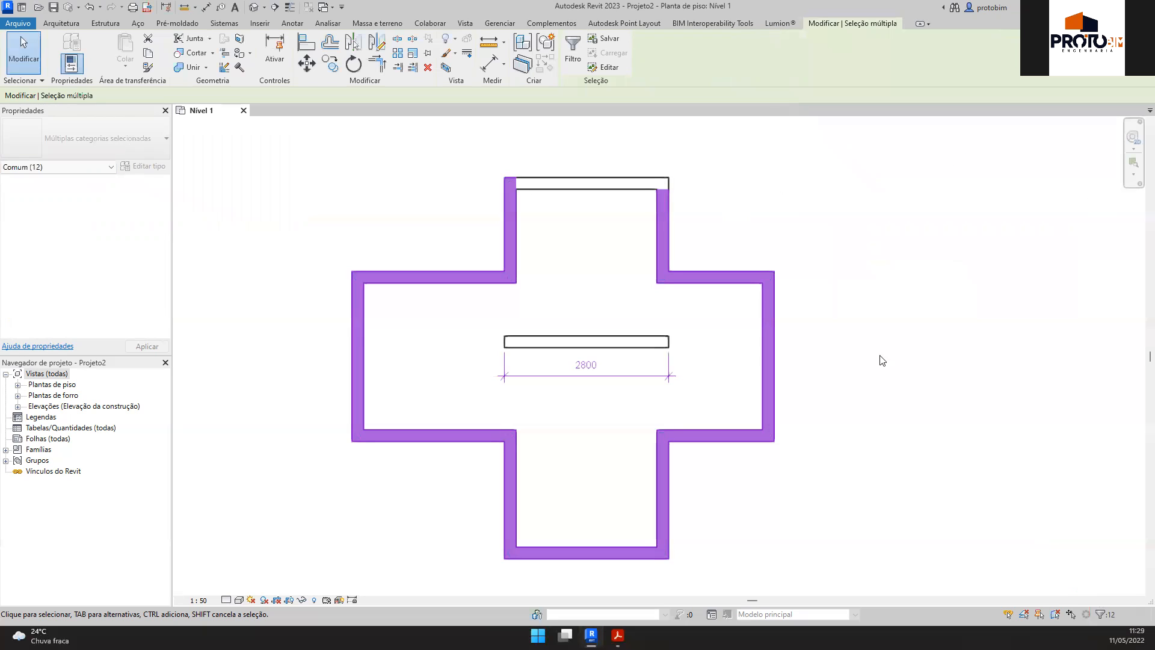
key(Escape)
Step: Select all perimeter walls, the interior wall and its length dimension together, adding them one by one
scroll(782, 400, down, 1)
middle_drag(720, 397, 800, 369)
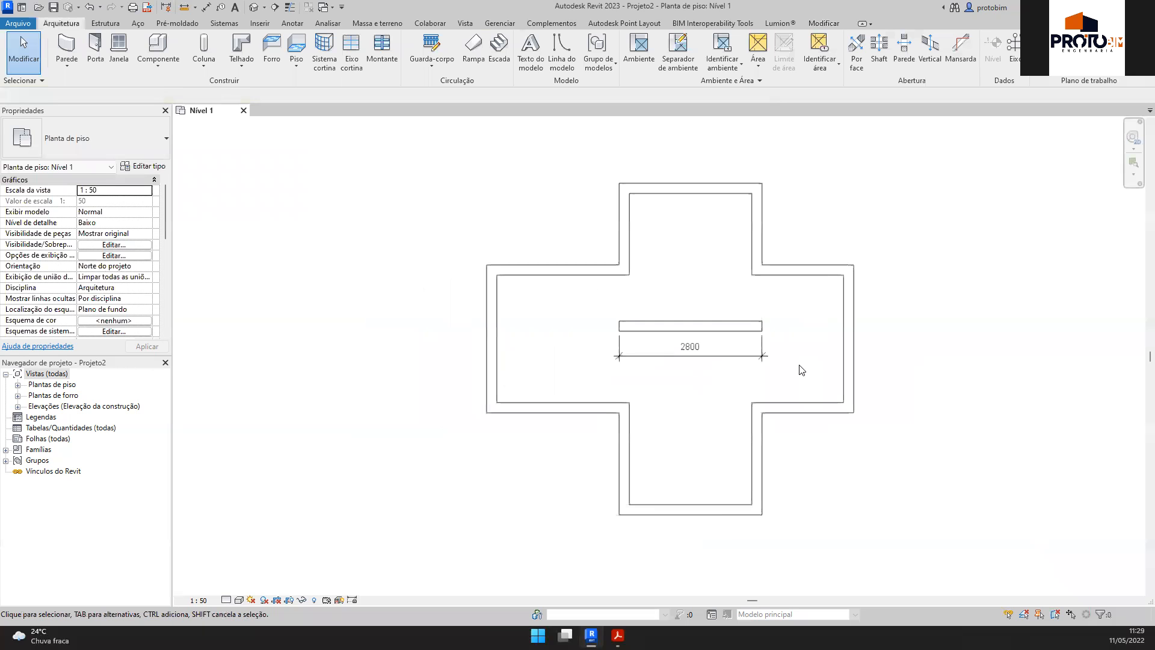
click(624, 238)
ctrl+click(595, 270)
ctrl+click(492, 327)
ctrl+click(580, 407)
ctrl+click(624, 448)
ctrl+click(719, 497)
ctrl+click(757, 476)
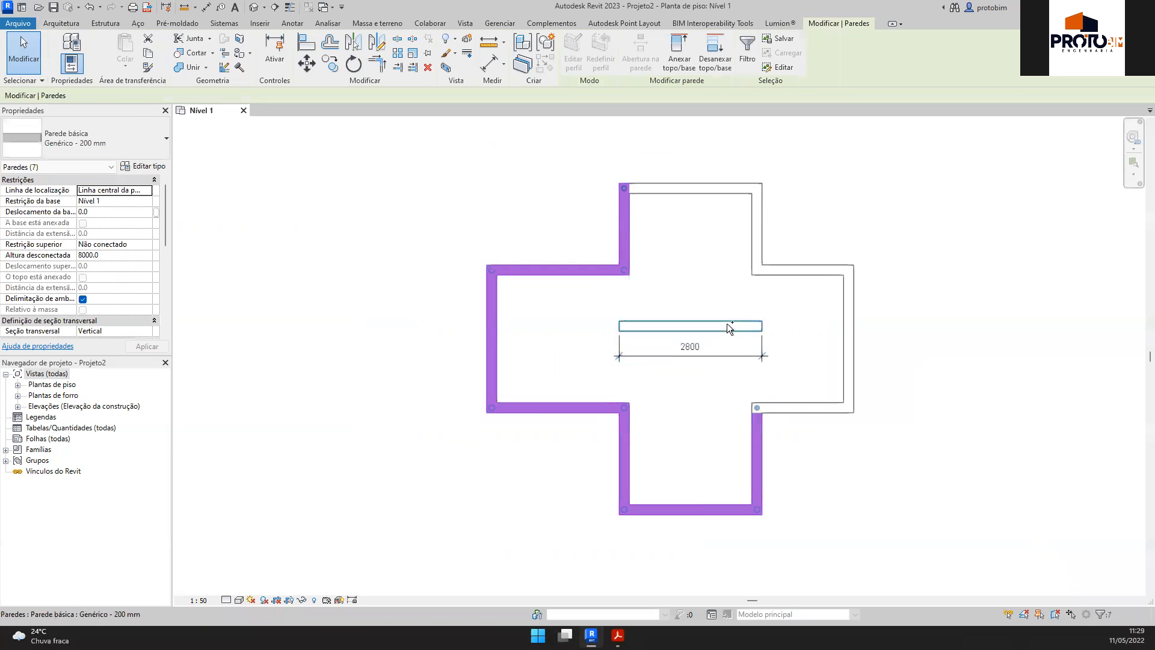
ctrl+click(727, 324)
ctrl+click(729, 353)
ctrl+click(809, 403)
ctrl+click(850, 355)
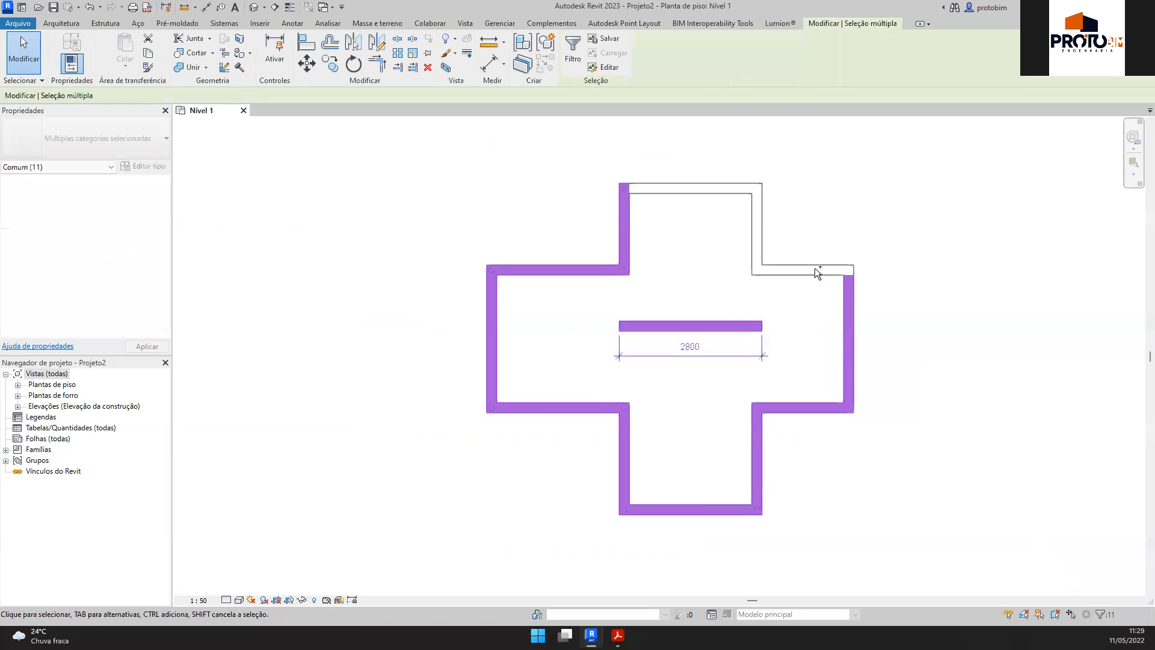
ctrl+click(814, 269)
ctrl+click(757, 237)
ctrl+click(725, 194)
scroll(743, 408, up, 1)
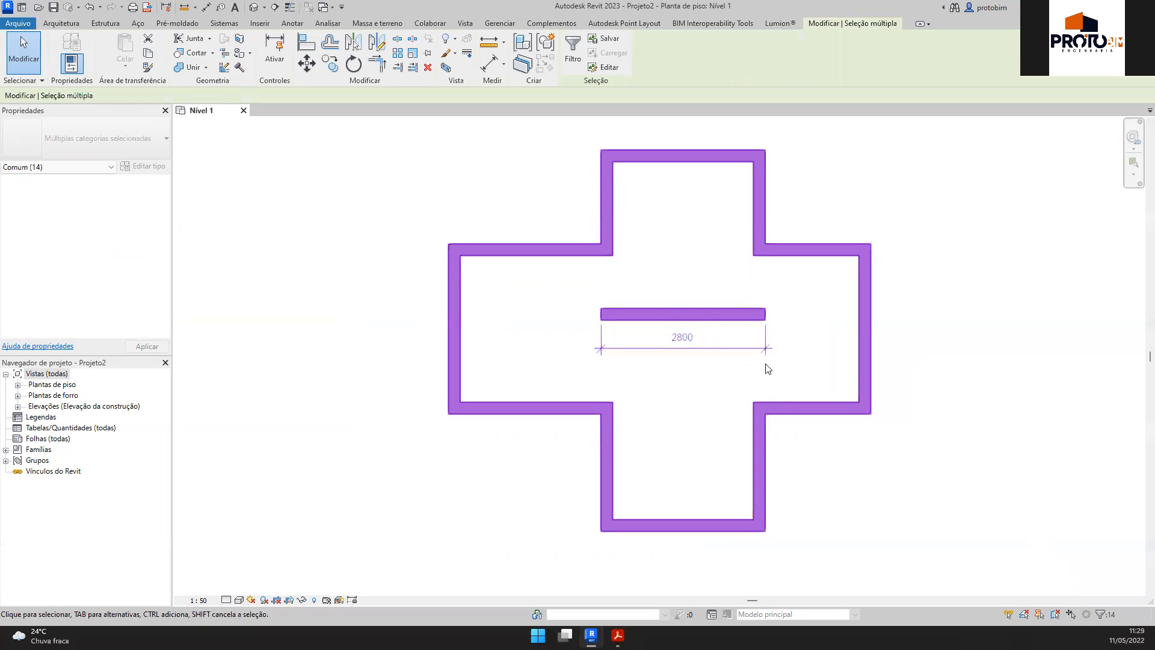
Step: Review the complete selection's categories in the Filtro dialog, accept it and remove the interior wall's dimension from the selection
click(1100, 615)
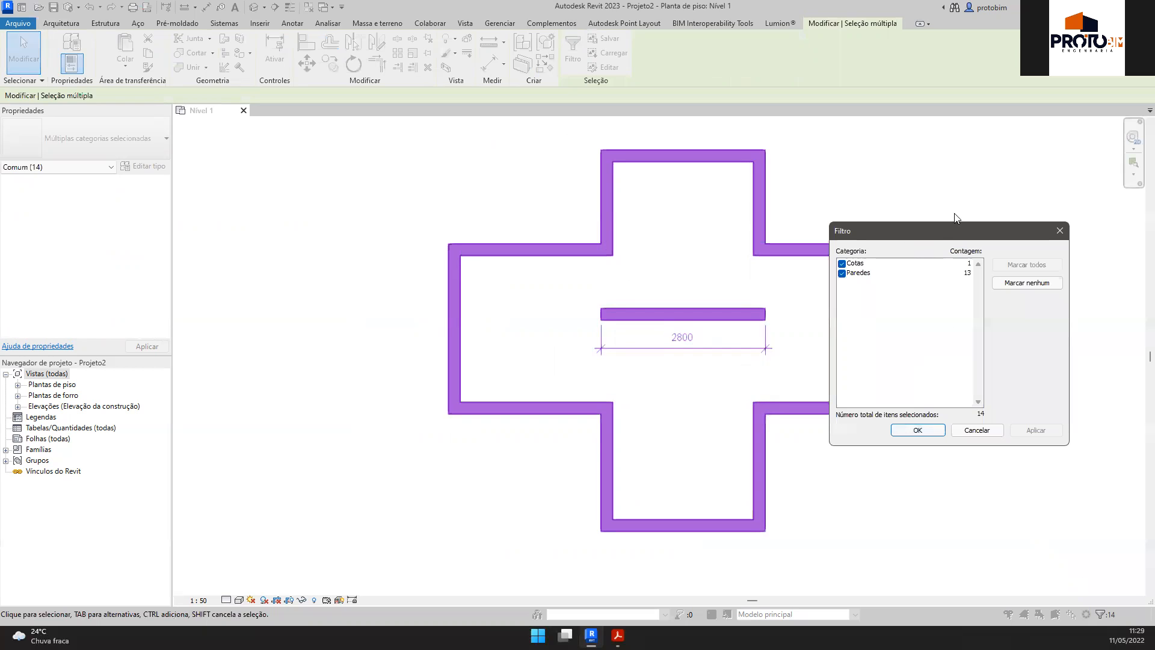
drag(997, 236, 1058, 240)
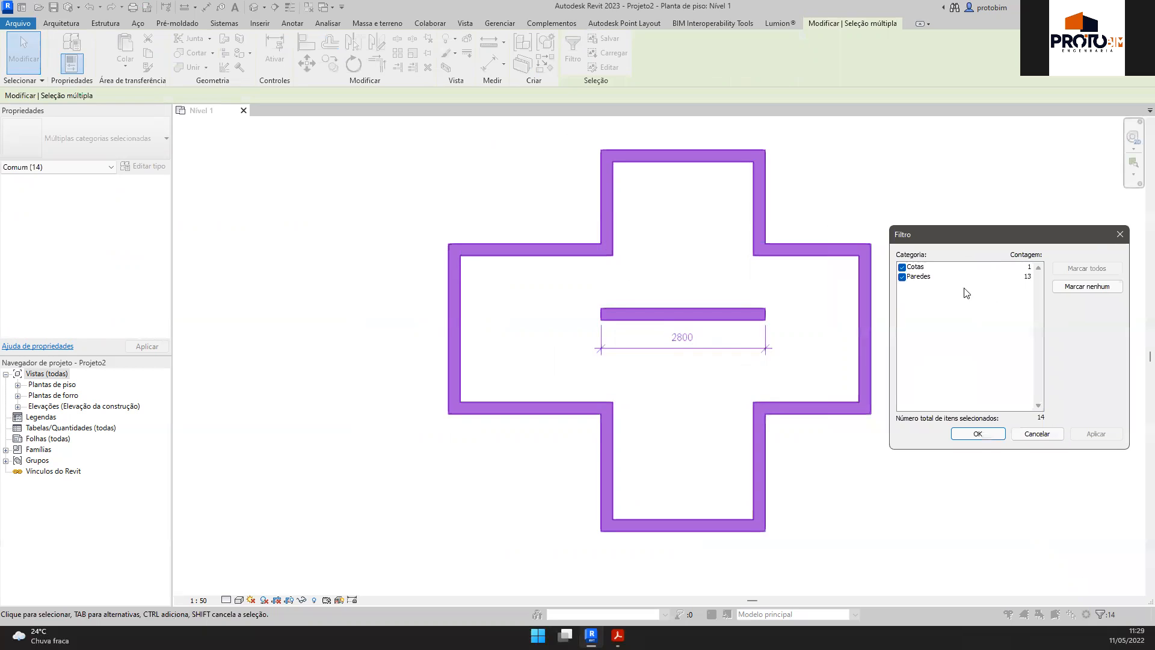
click(977, 435)
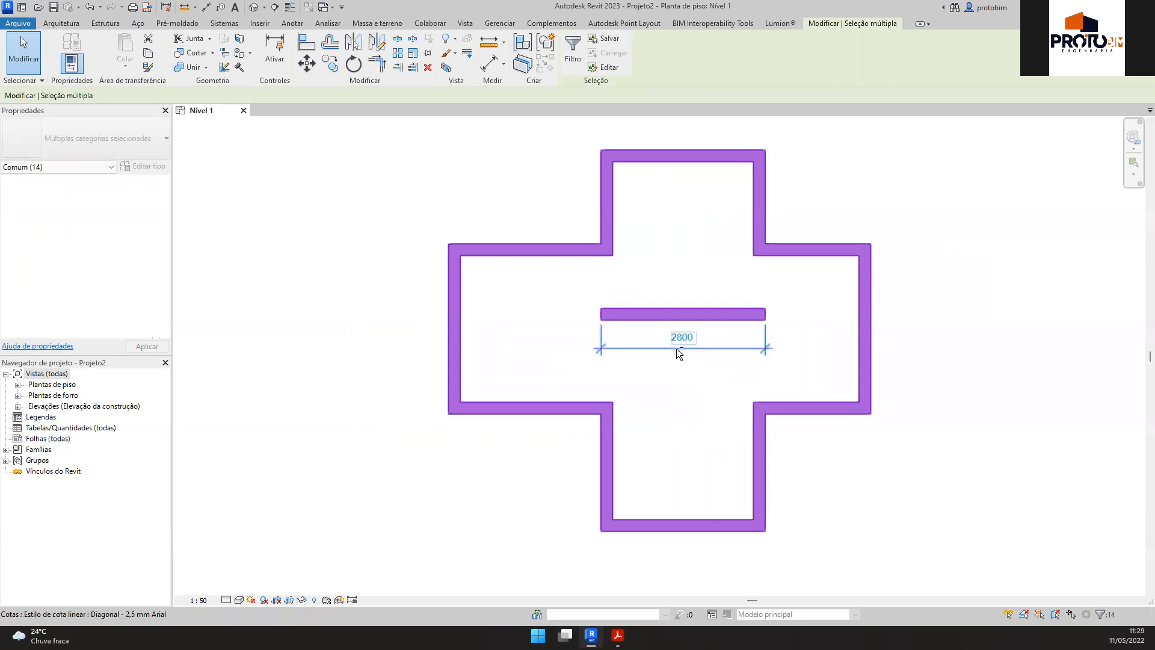
shift+click(700, 349)
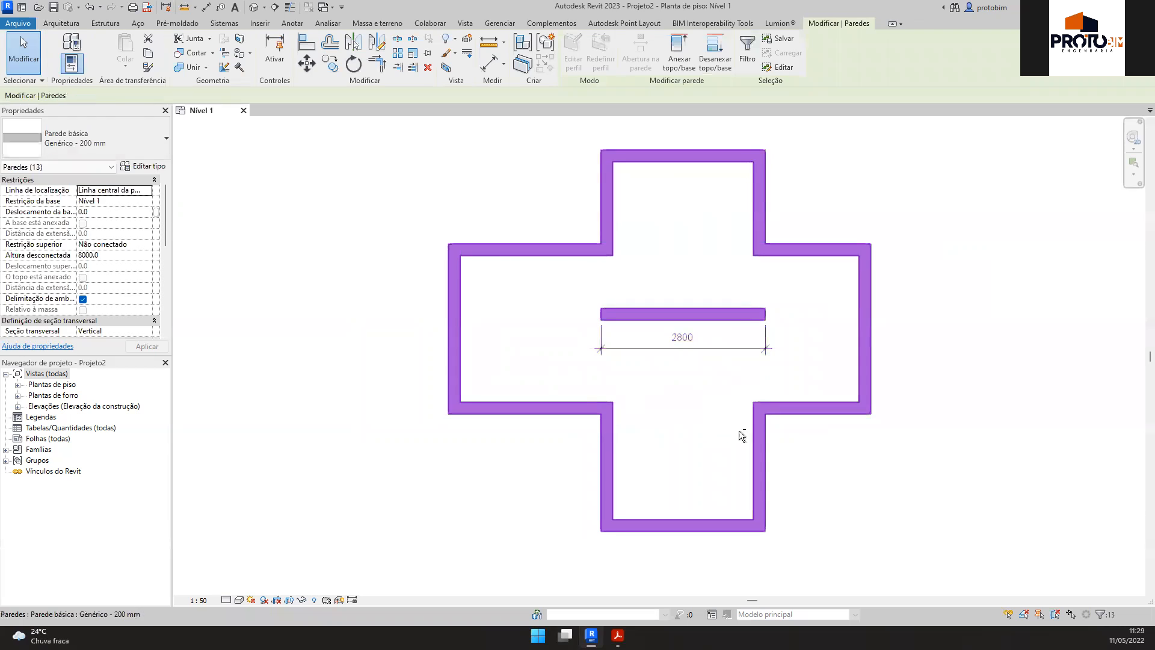
Step: Review the walls-only selection in the Filtro dialog, accept it and clear the selection
click(1104, 610)
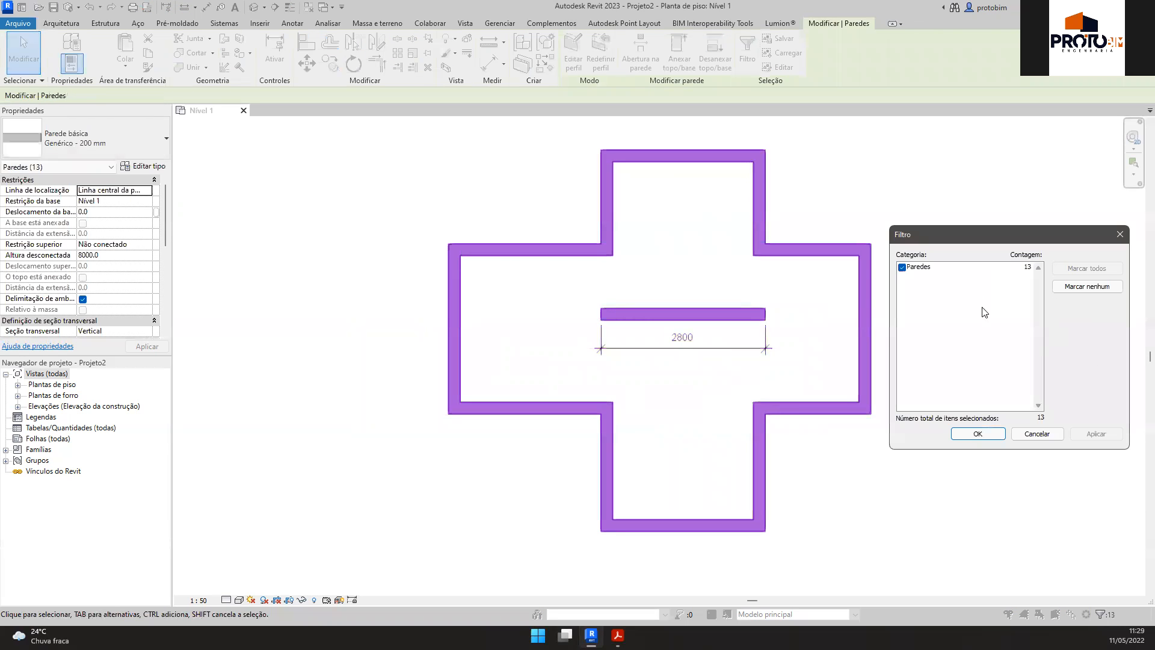
click(983, 435)
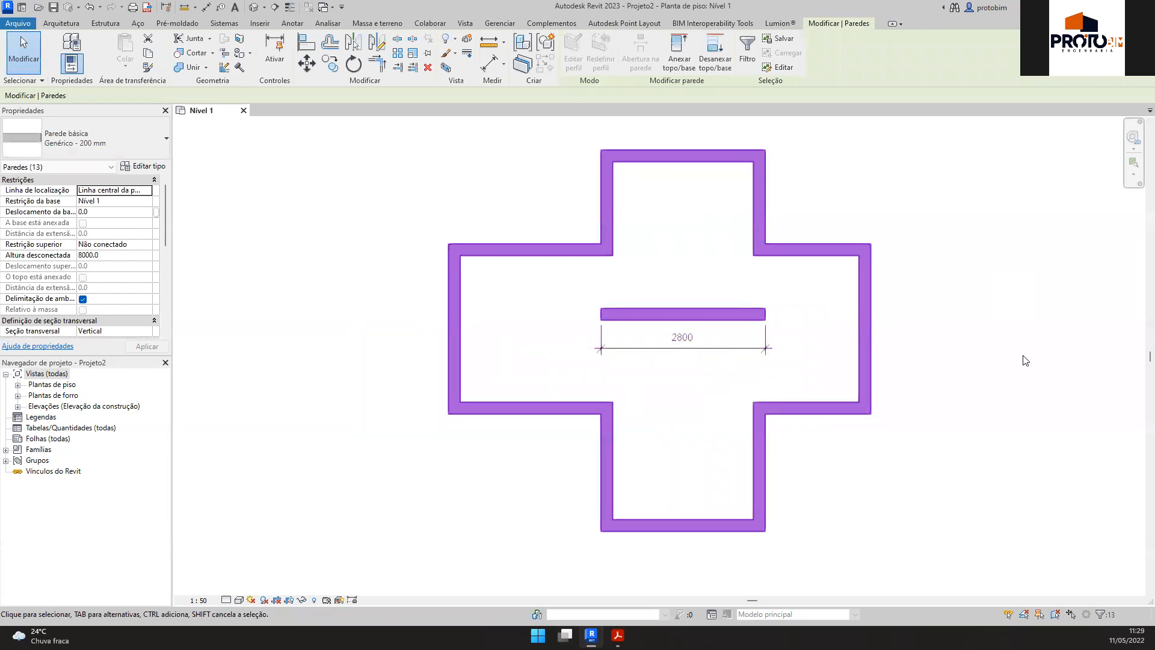
click(970, 400)
scroll(943, 415, down, 1)
middle_drag(943, 415, 920, 400)
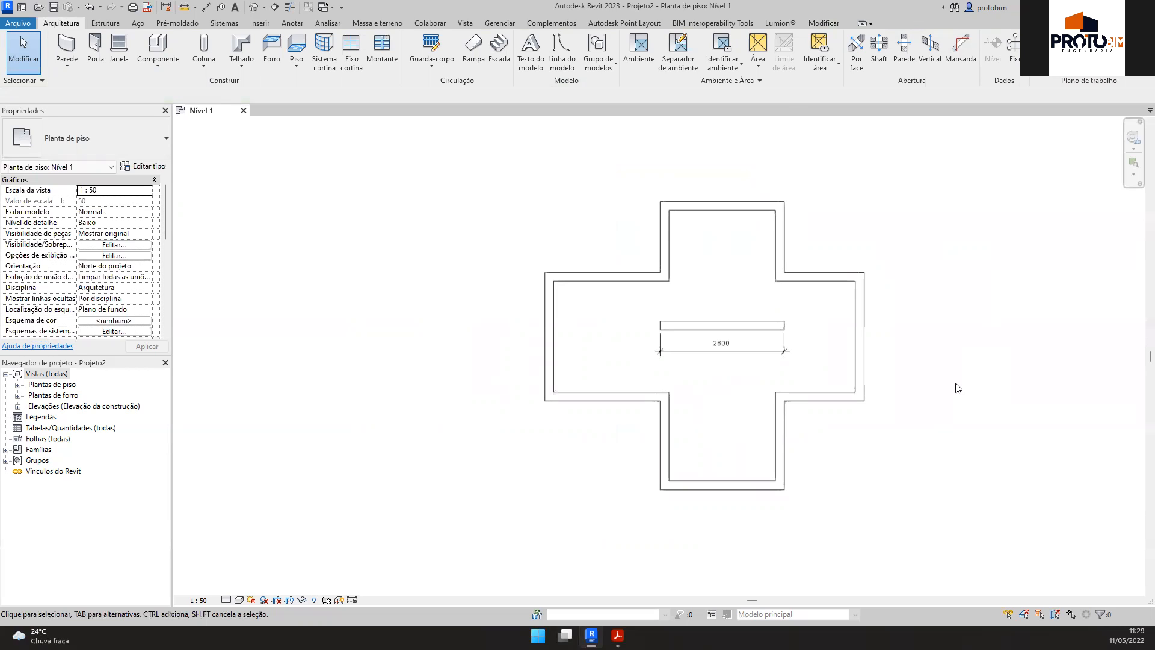
Step: Select only the left arm's end wall with a selection window that fully encloses it, and clear the selection
middle_drag(1010, 365, 921, 343)
scroll(990, 361, up, 1)
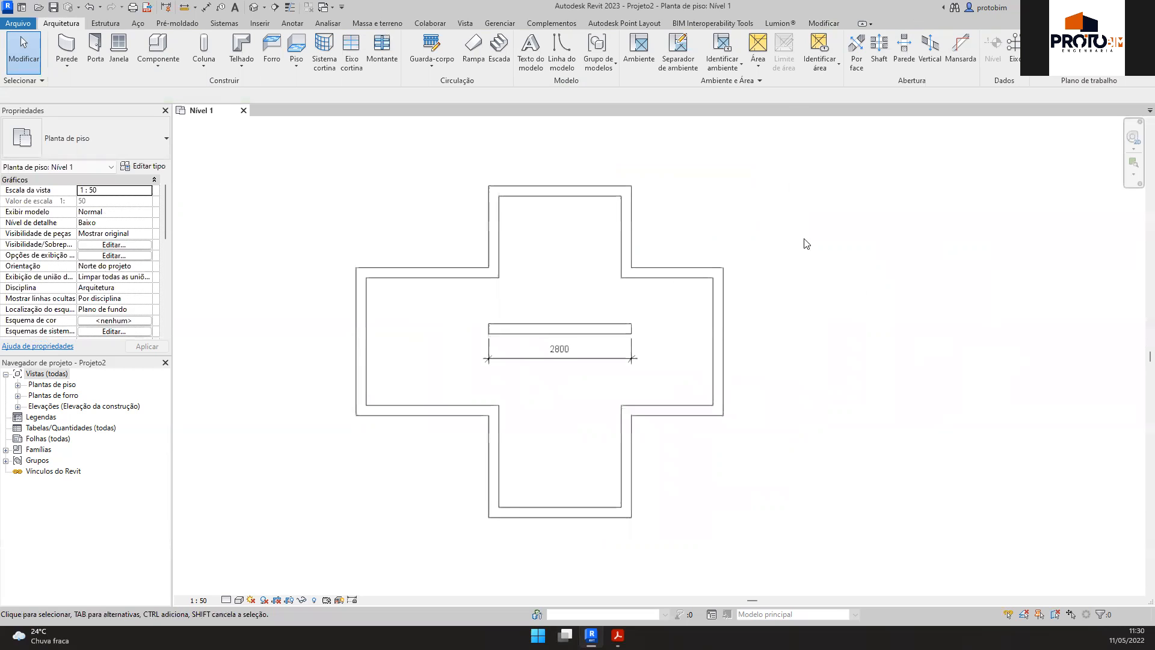
drag(822, 241, 720, 164)
drag(895, 288, 793, 247)
scroll(812, 249, down, 2)
middle_drag(679, 250, 803, 226)
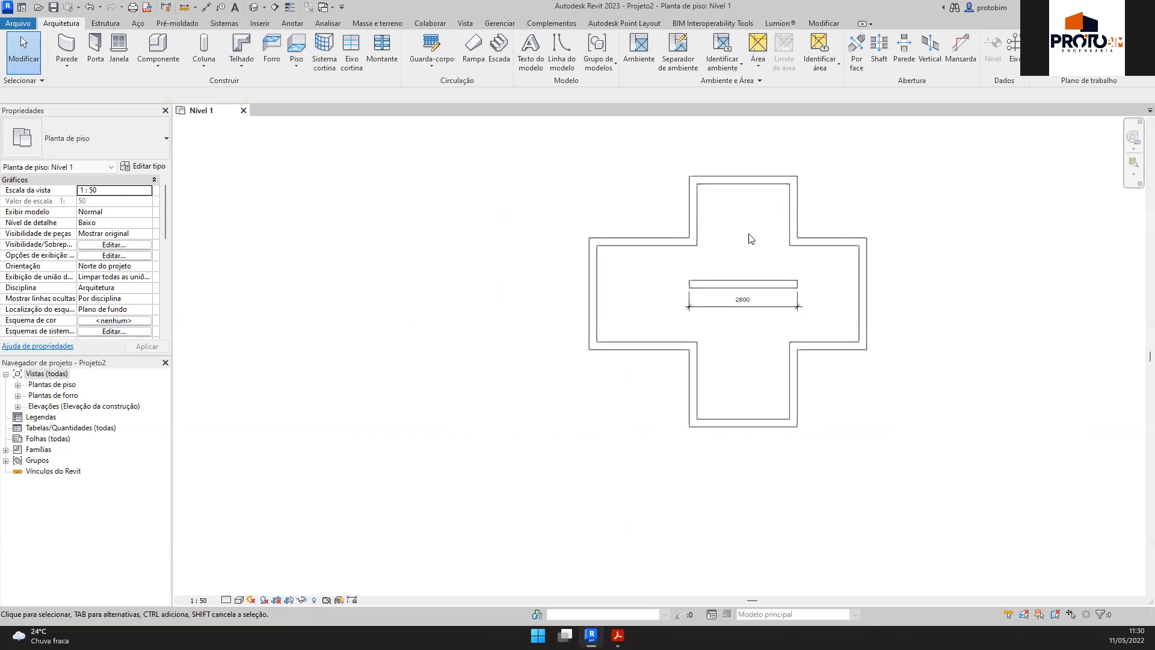
drag(562, 159, 661, 432)
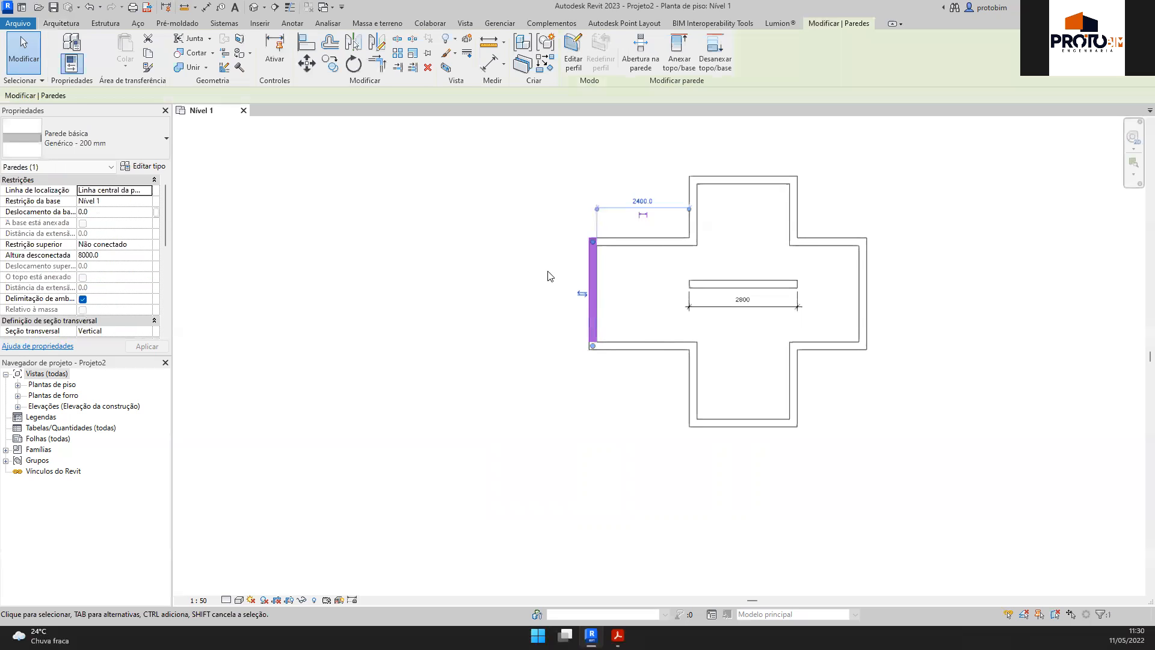
click(532, 233)
Step: Window-select the upper arm's left wall and the left arm's upper wall by fully enclosing them, and clear the selection
drag(510, 151, 777, 332)
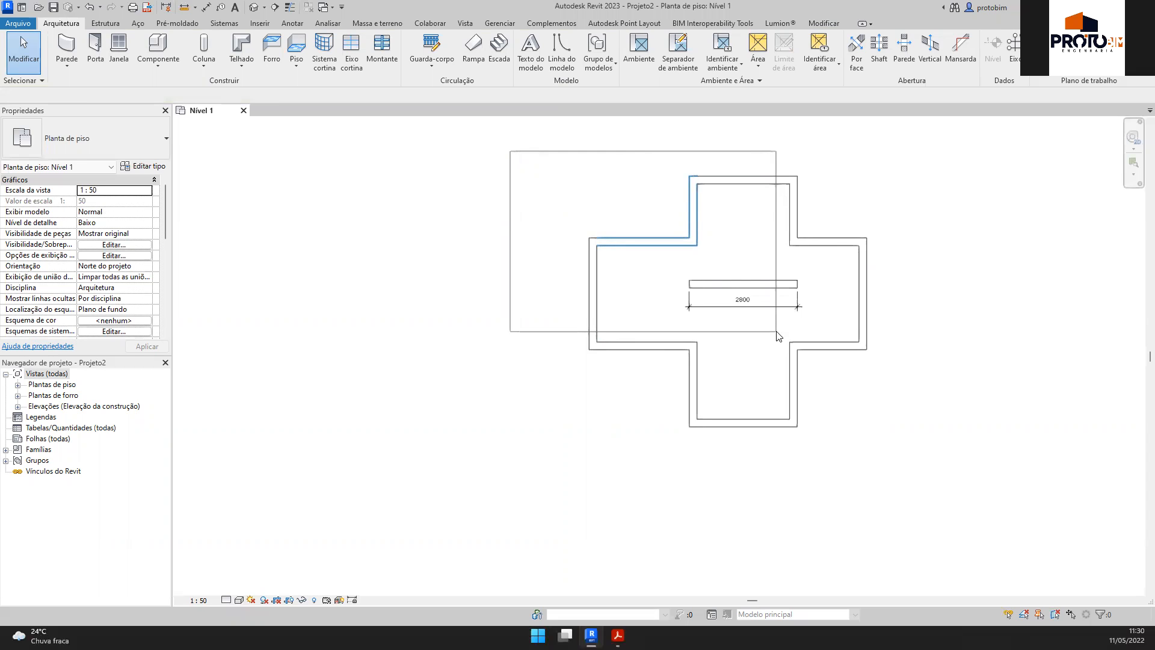
drag(777, 335, 768, 338)
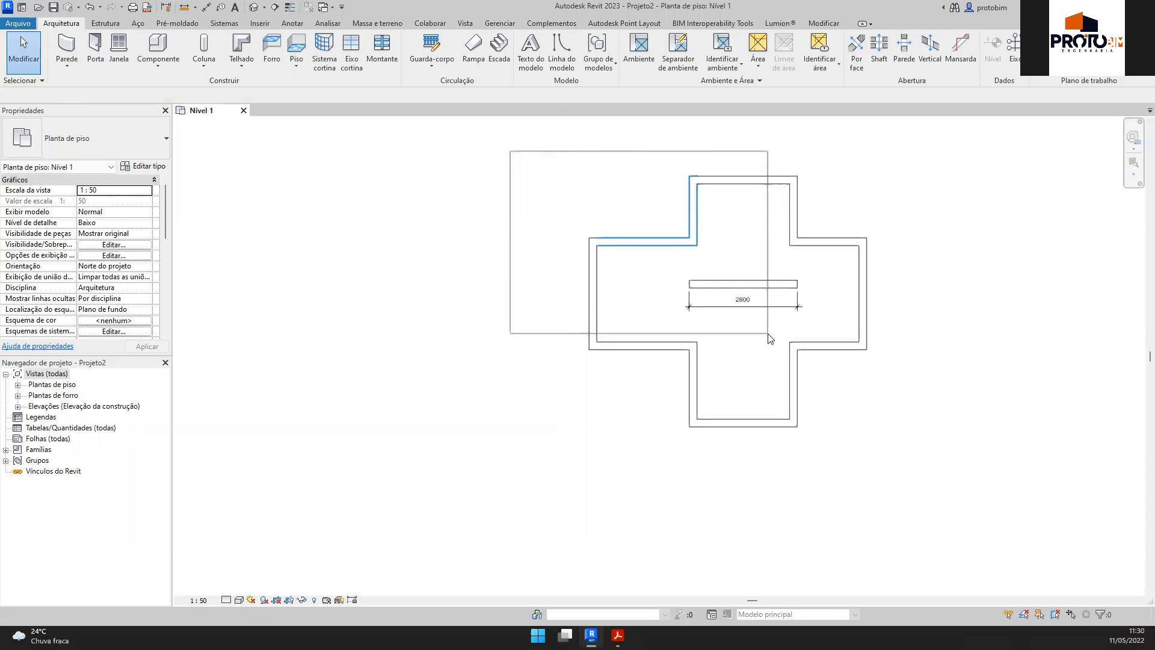
drag(768, 338, 768, 339)
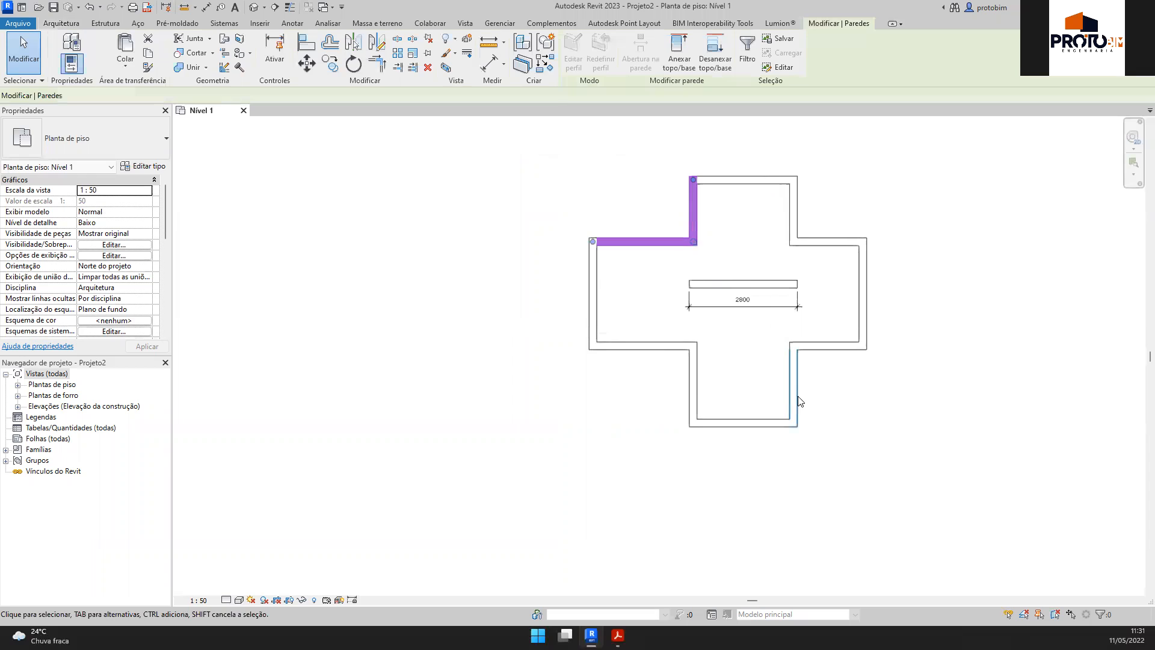
drag(505, 136, 751, 328)
click(921, 401)
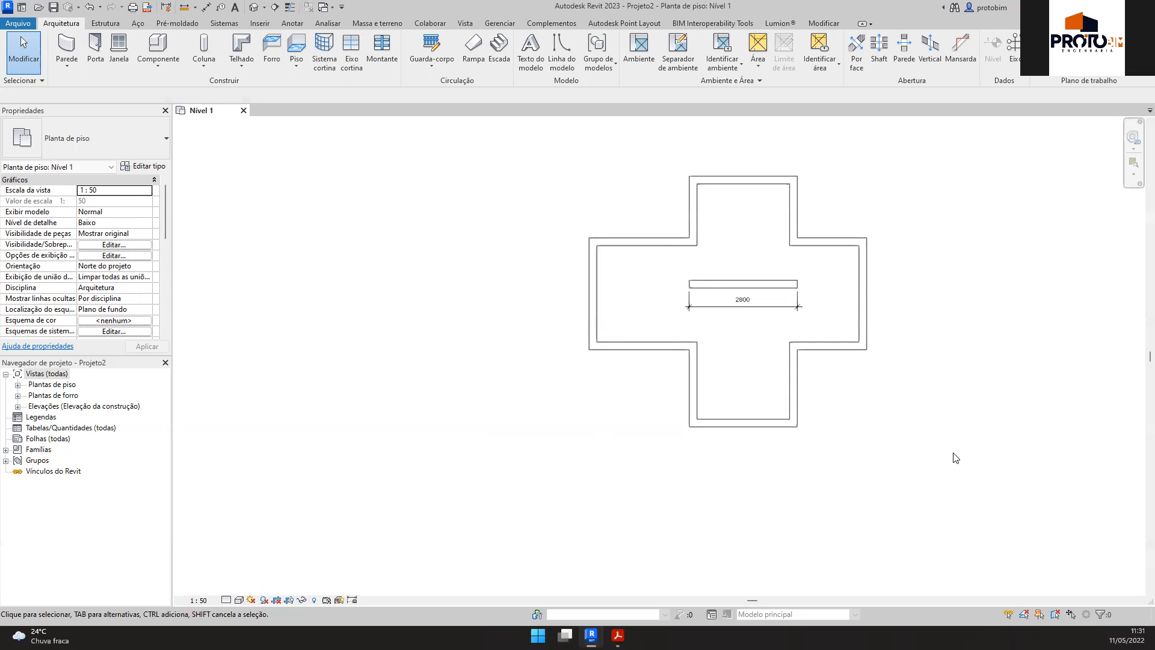
Step: Use a crossing window to select the plan's right-side walls, lower end wall, interior wall and dimension, and clear the selection
drag(956, 462, 743, 224)
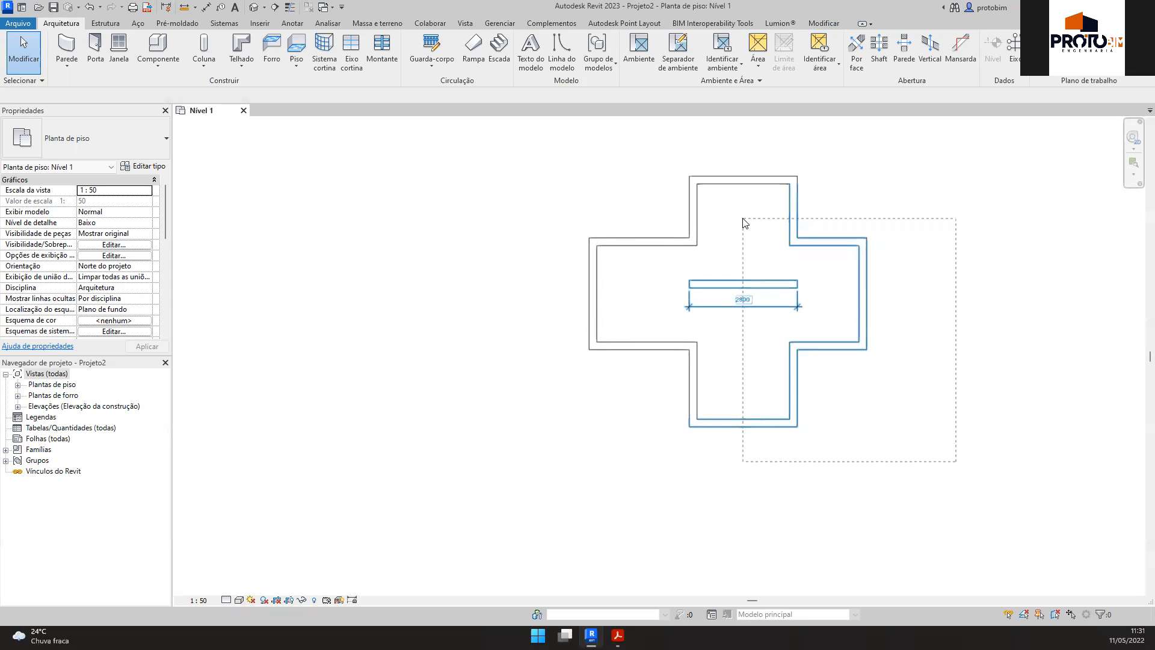
drag(743, 219, 743, 219)
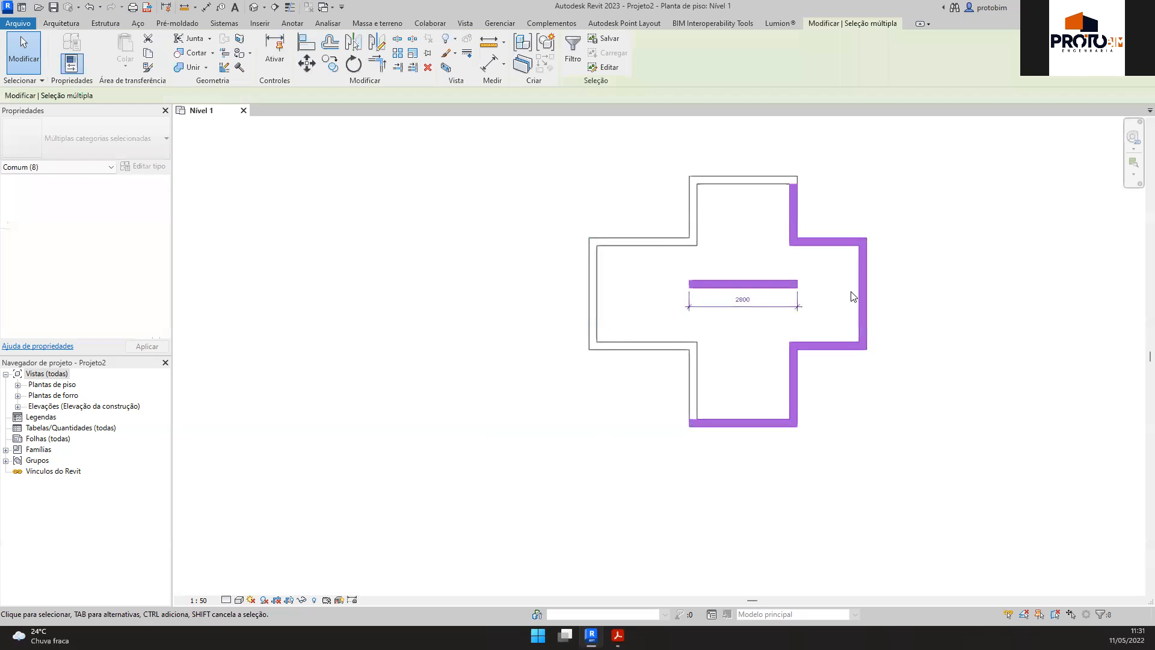
drag(971, 506, 757, 228)
click(957, 302)
scroll(957, 302, up, 2)
middle_drag(946, 274, 971, 306)
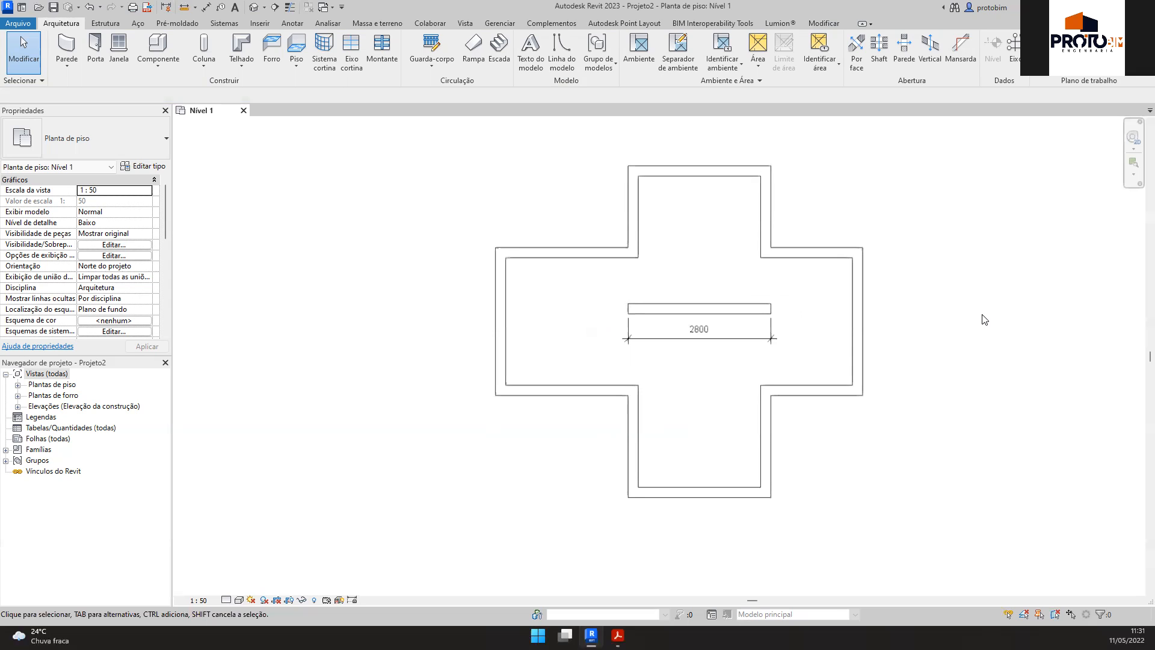
Step: Draw a long horizontal zigzag chain of Genérico - 200 mm walls to the right of the cross-shaped plan
scroll(991, 329, down, 2)
middle_drag(905, 343, 908, 301)
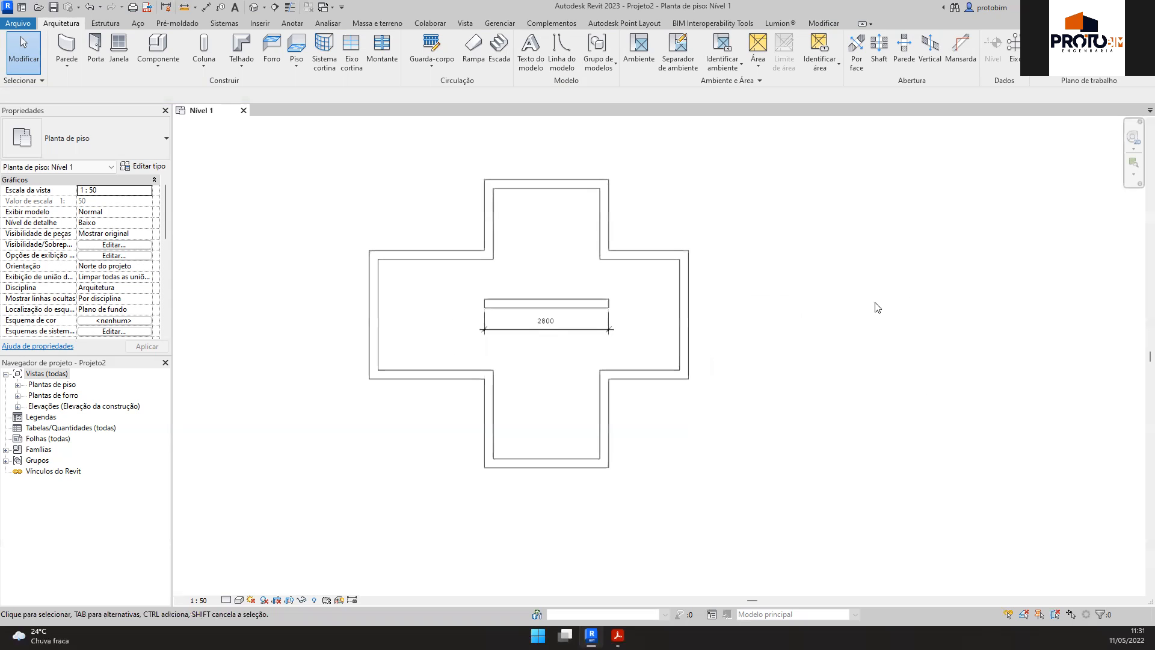
key(w)
key(a)
middle_drag(937, 325, 877, 327)
click(747, 394)
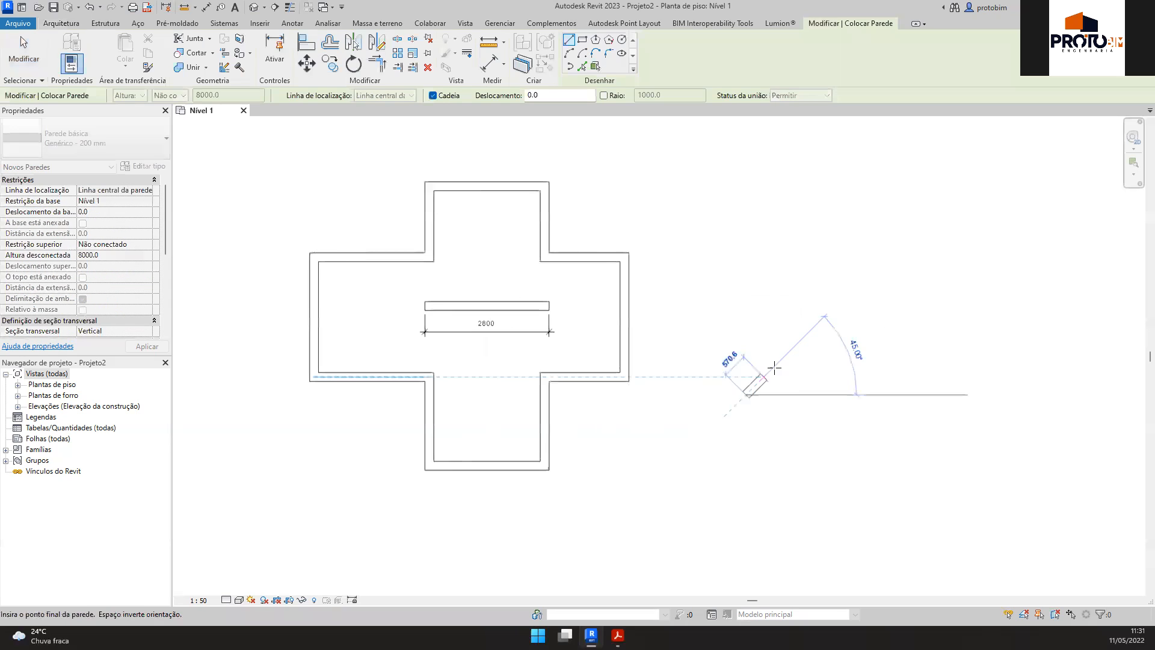
click(788, 339)
click(887, 395)
scroll(796, 319, down, 2)
click(776, 301)
click(818, 346)
click(868, 310)
click(934, 432)
click(970, 341)
click(1020, 388)
click(1064, 343)
key(Escape)
Step: Draw a second wall chain running upwards in a zigzag and crossing the long chain near its left end
click(748, 493)
click(711, 442)
click(730, 432)
click(692, 411)
click(743, 328)
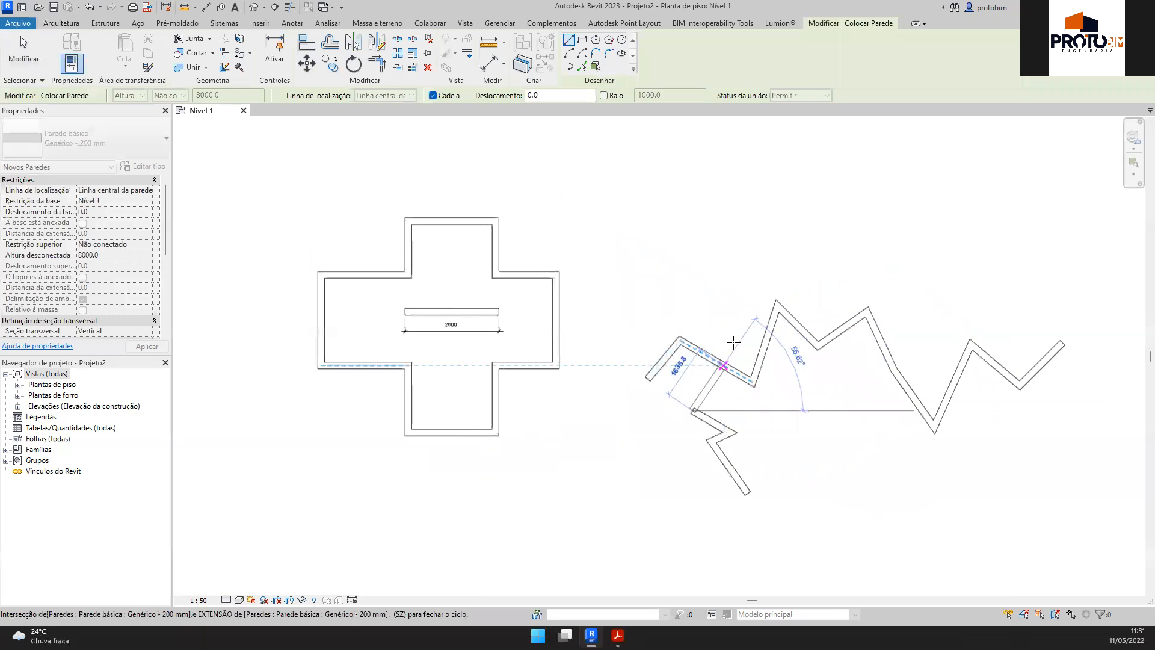
click(711, 263)
click(770, 252)
click(802, 221)
key(Escape)
Step: Draw a third zigzag wall chain running upwards and crossing the middle of the long chain
click(845, 460)
click(788, 427)
click(819, 412)
click(785, 385)
click(839, 372)
click(833, 349)
click(902, 340)
click(977, 288)
click(966, 229)
key(Escape)
Step: Draw a fourth zigzag wall chain downwards across the long chain's right end, and finish placing walls
click(1113, 311)
click(1041, 288)
click(1041, 320)
click(981, 310)
click(1024, 353)
click(974, 424)
click(999, 474)
click(1040, 517)
key(Escape)
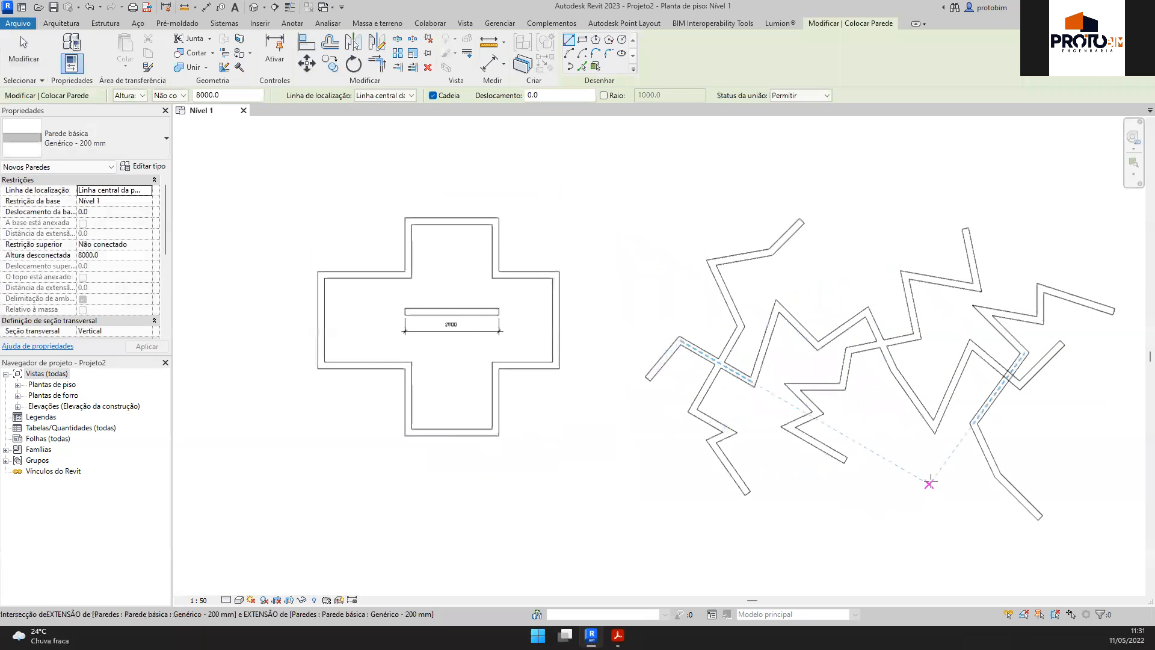
scroll(929, 482, down, 1)
scroll(711, 367, up, 2)
scroll(720, 240, up, 1)
key(Escape)
Step: Chain-select the entire long horizontal zigzag, followed by the entire leftmost crossing wall chain
middle_drag(684, 299, 569, 302)
scroll(721, 243, down, 2)
scroll(655, 283, up, 1)
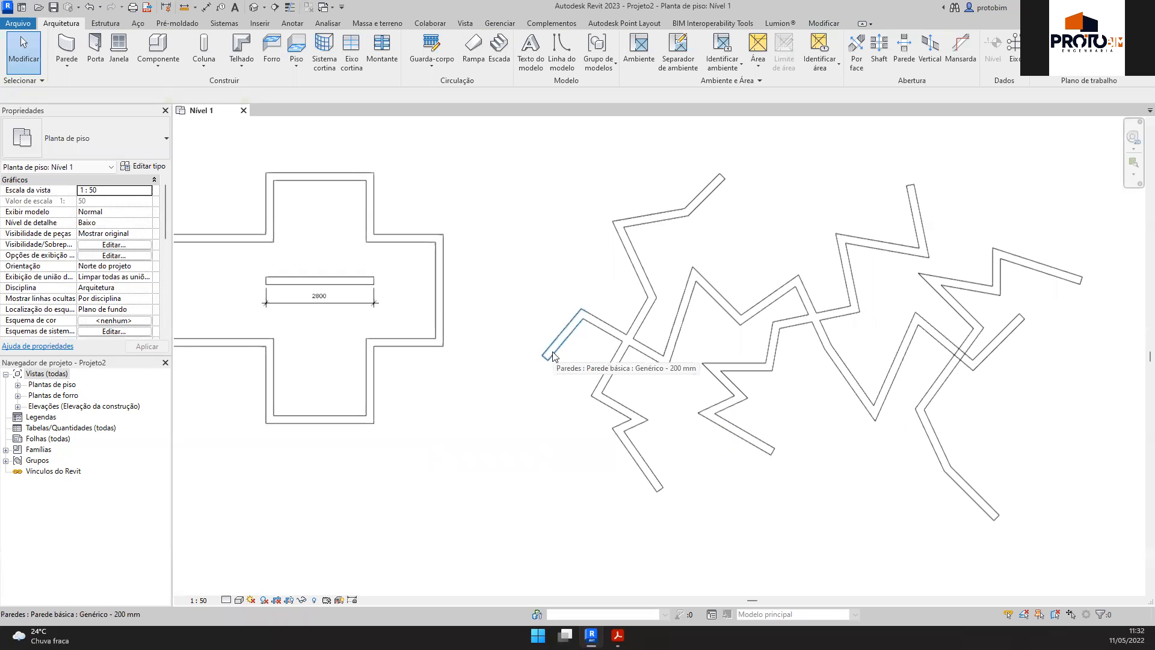
key(Tab)
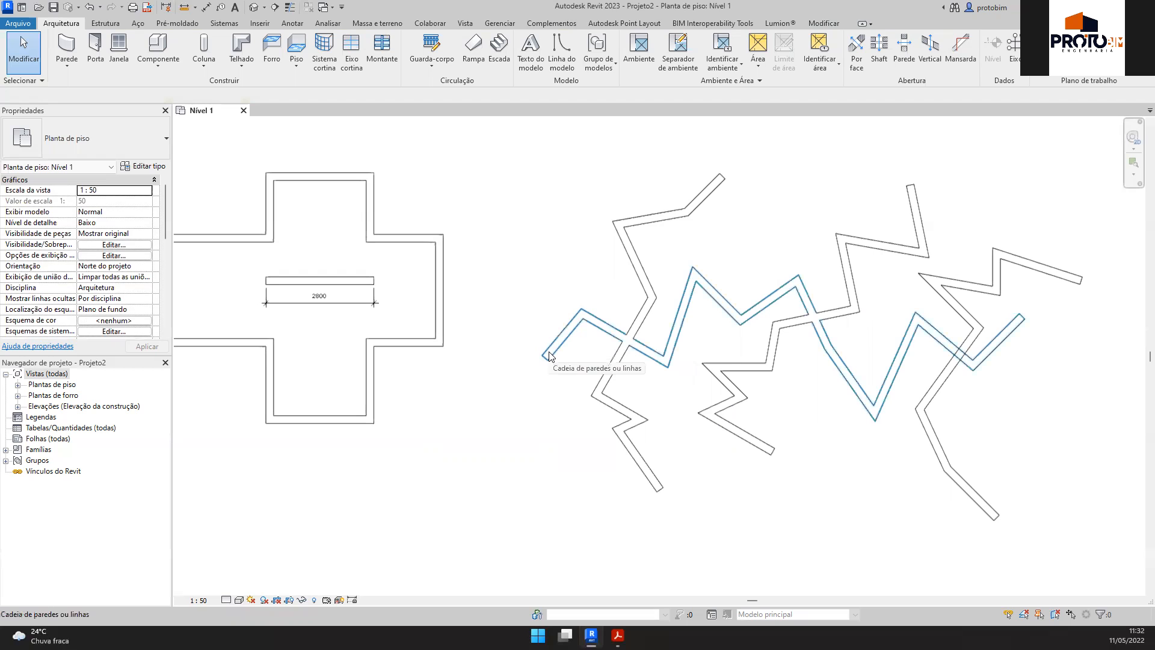
click(550, 356)
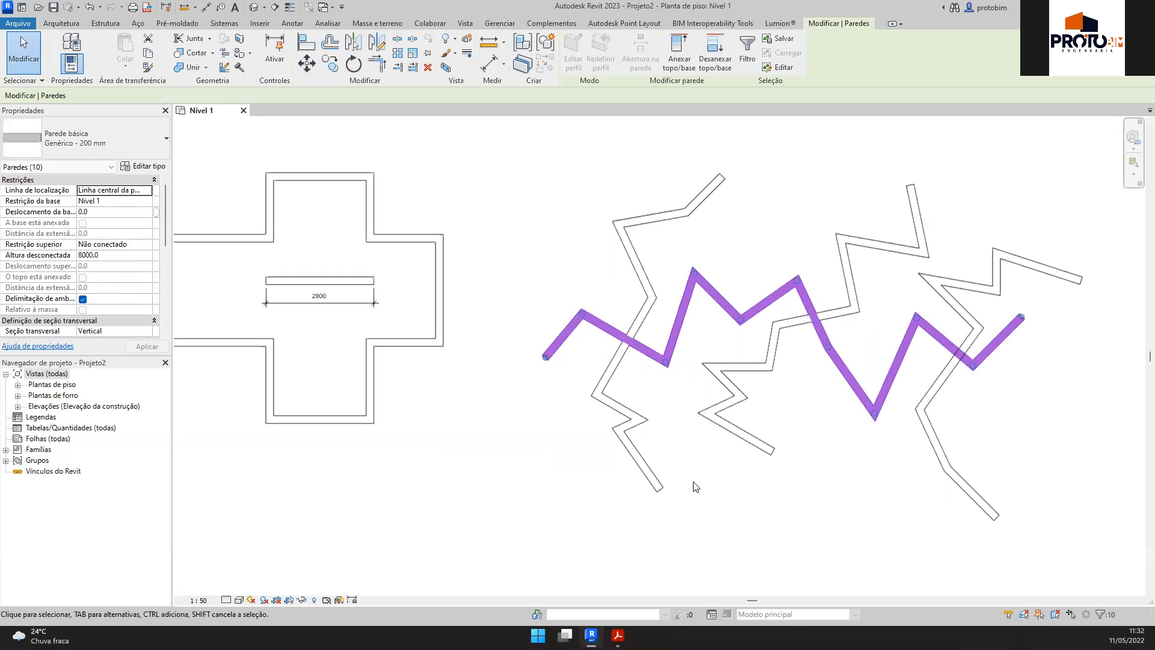
key(Tab)
click(653, 476)
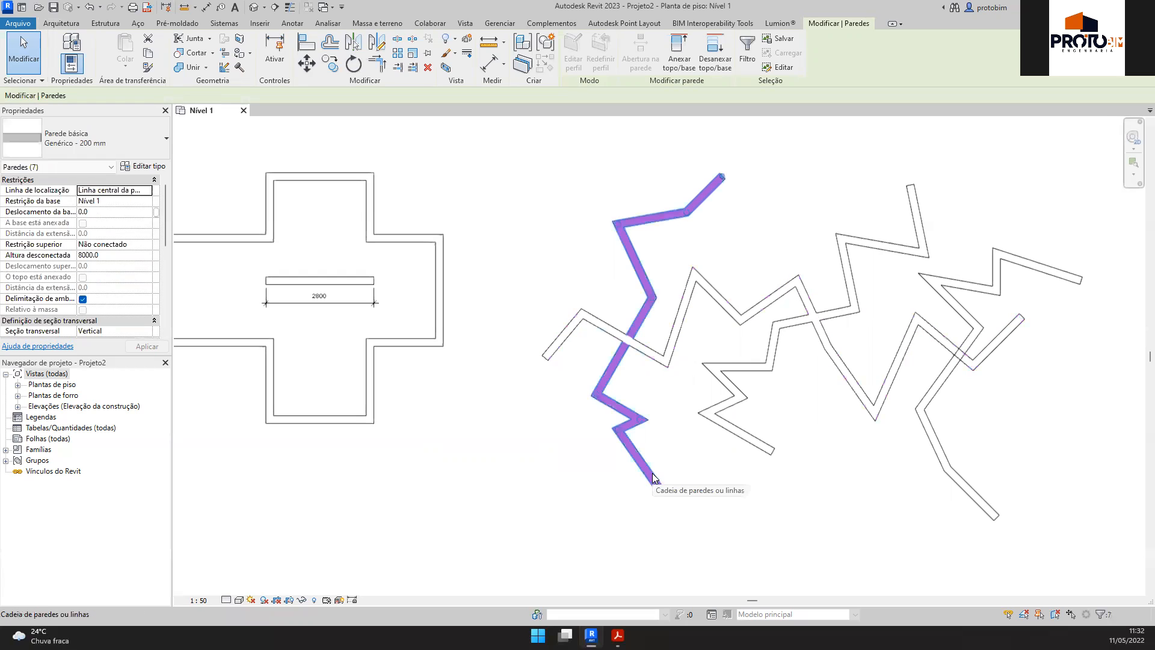
Step: Chain-select the middle and rightmost crossing walls in turn, reselect the long zigzag chain and clear the selection
key(Tab)
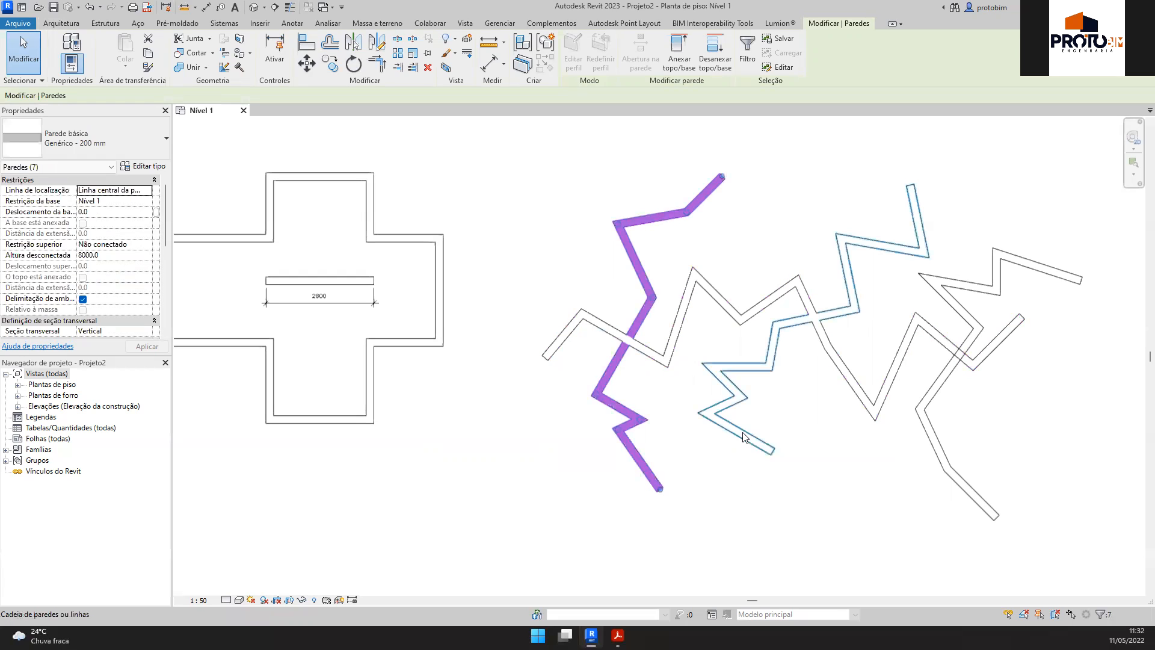
click(743, 436)
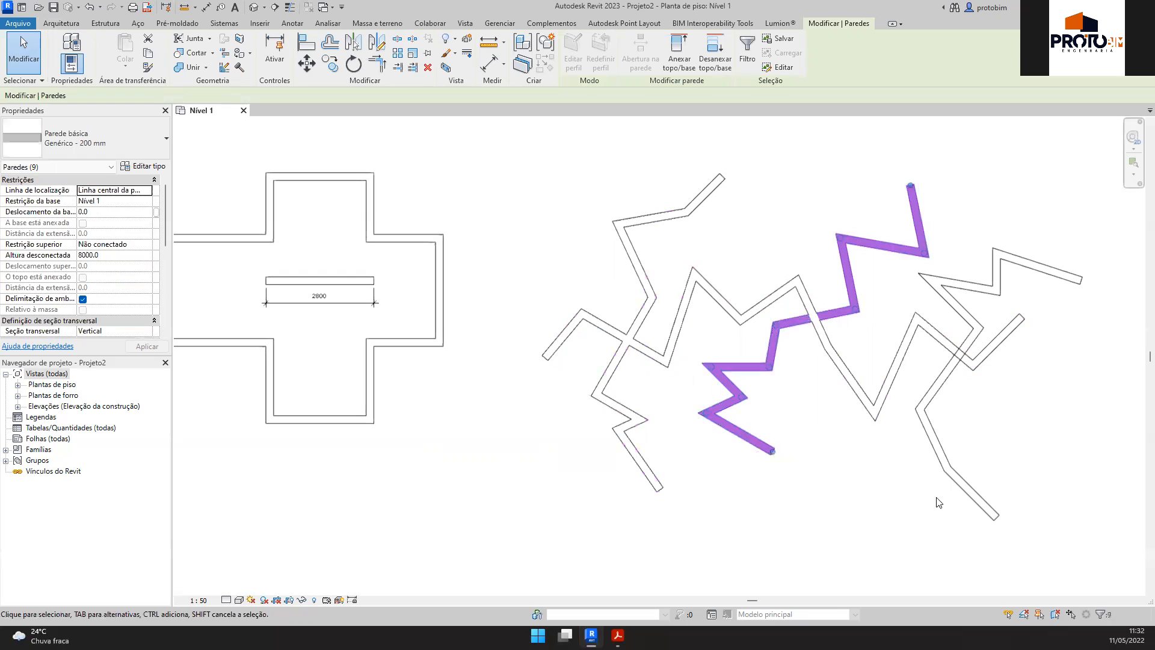
key(Tab)
click(967, 498)
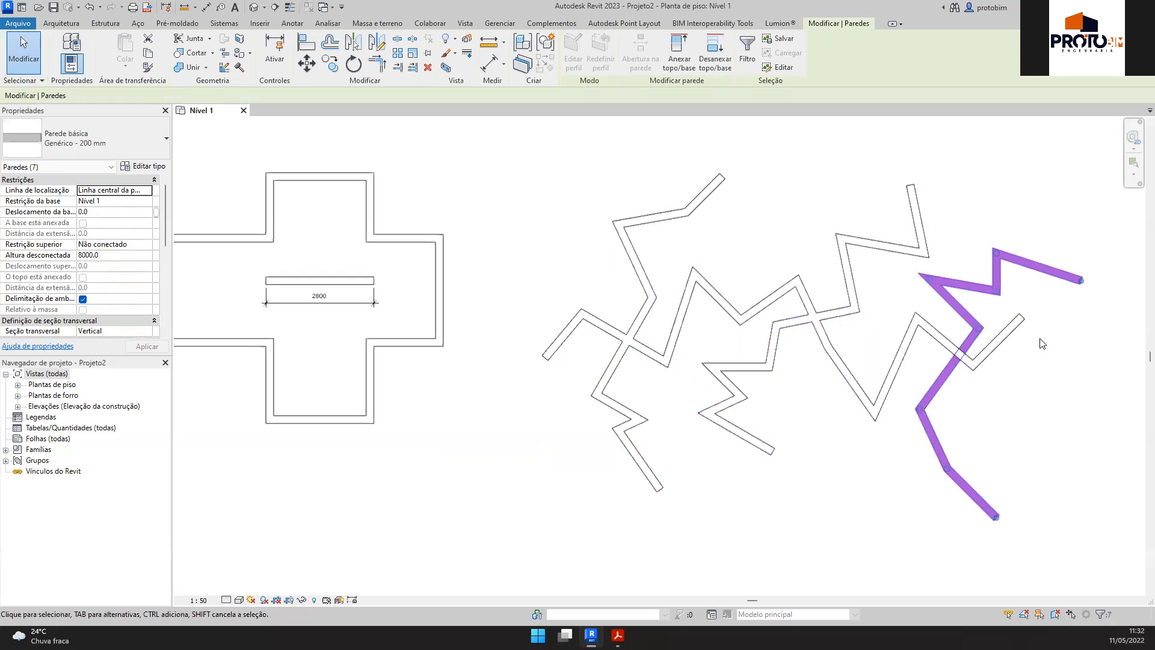
key(Tab)
click(1016, 326)
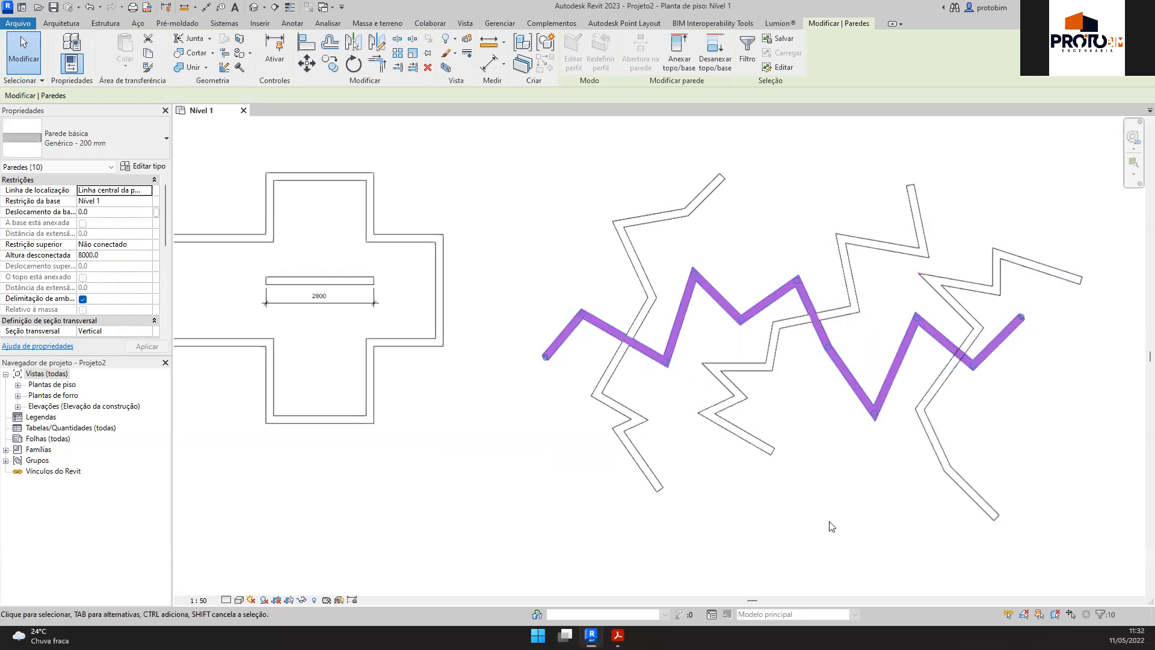
click(831, 531)
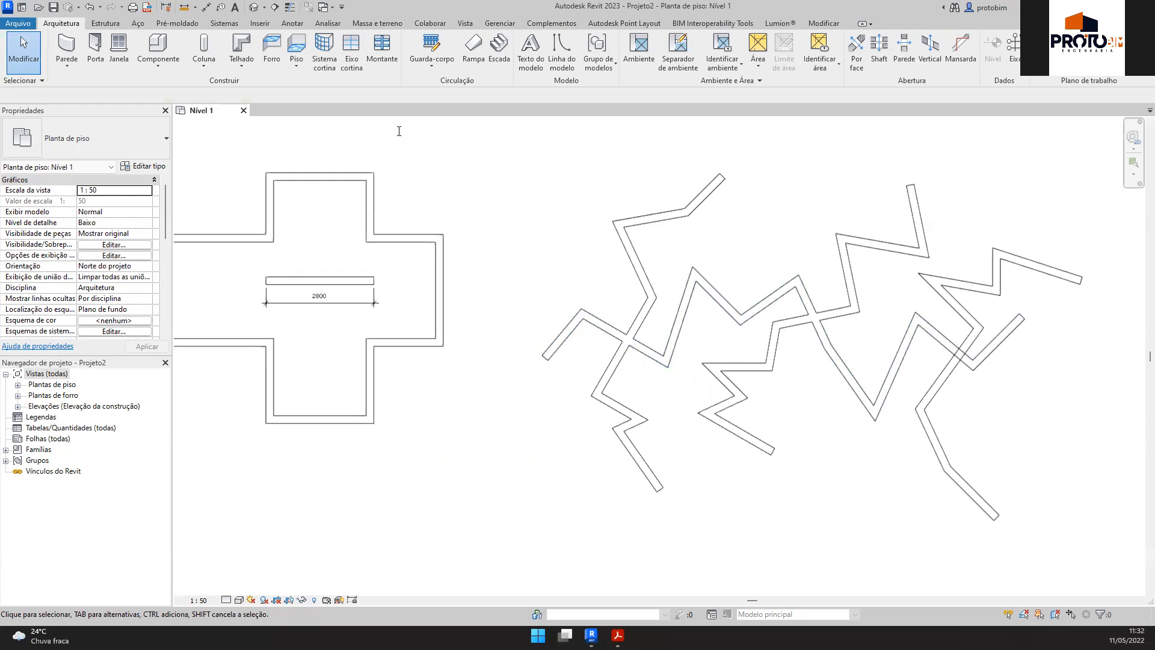
Step: Write the on-screen note "CTRL - ADICIONAR ELEMENTOS" above the plan and widen its text box to fit one line
click(464, 162)
text(CTRL - ADICIONAR )
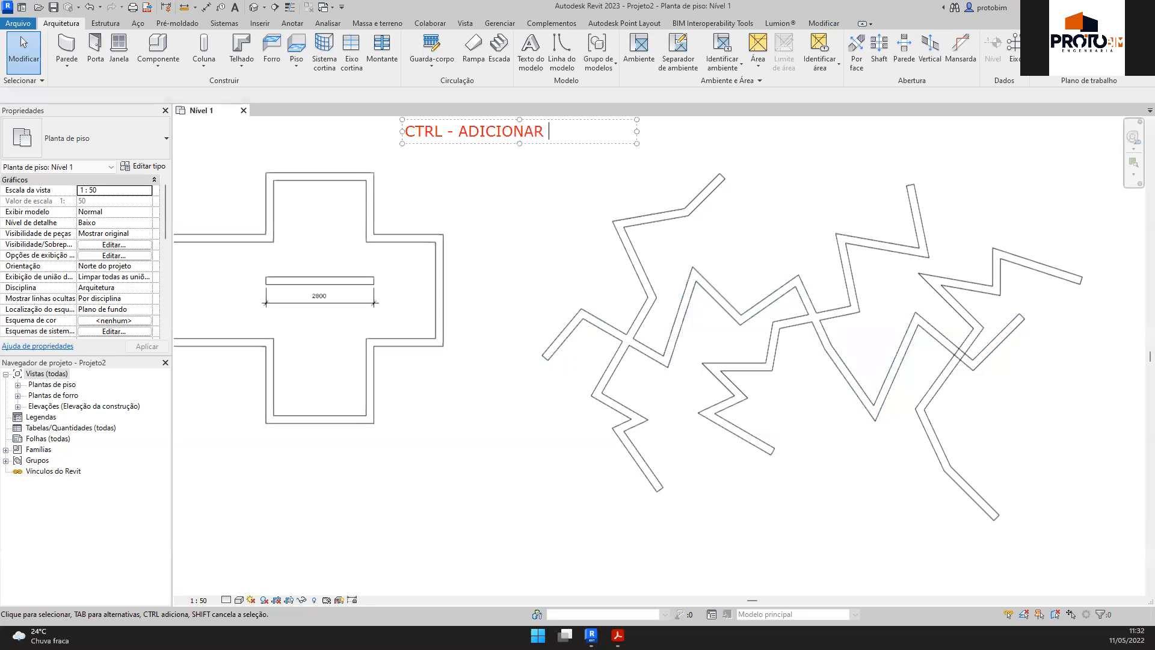
text(ELEMENTOS)
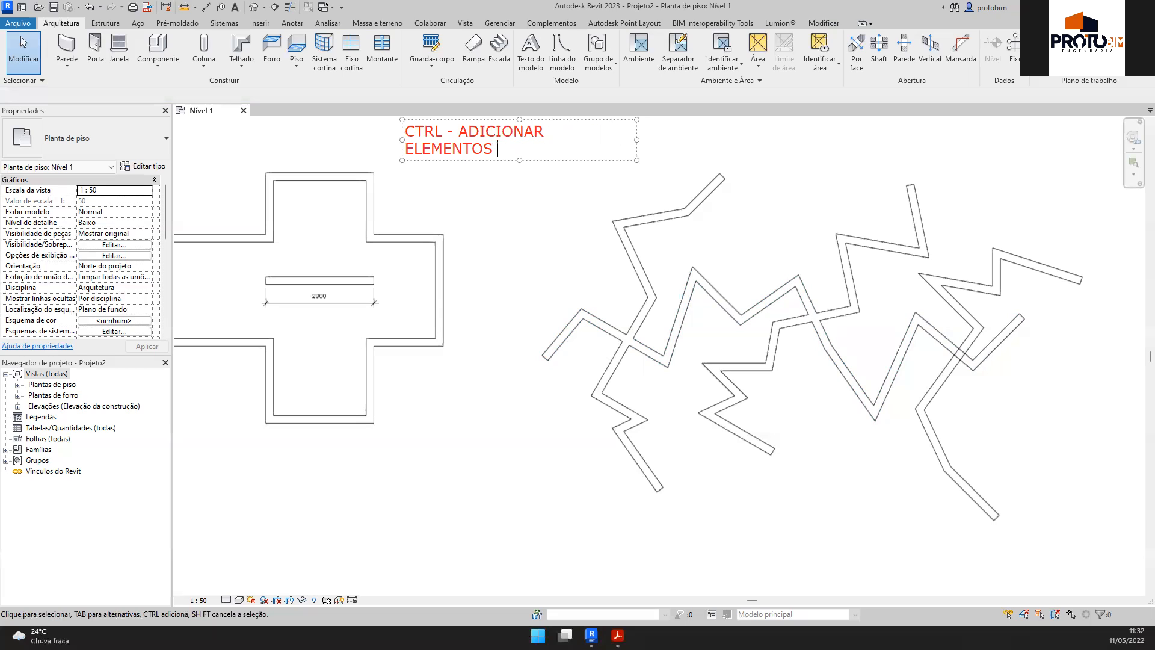
click(685, 176)
double_click(506, 144)
drag(905, 231, 950, 240)
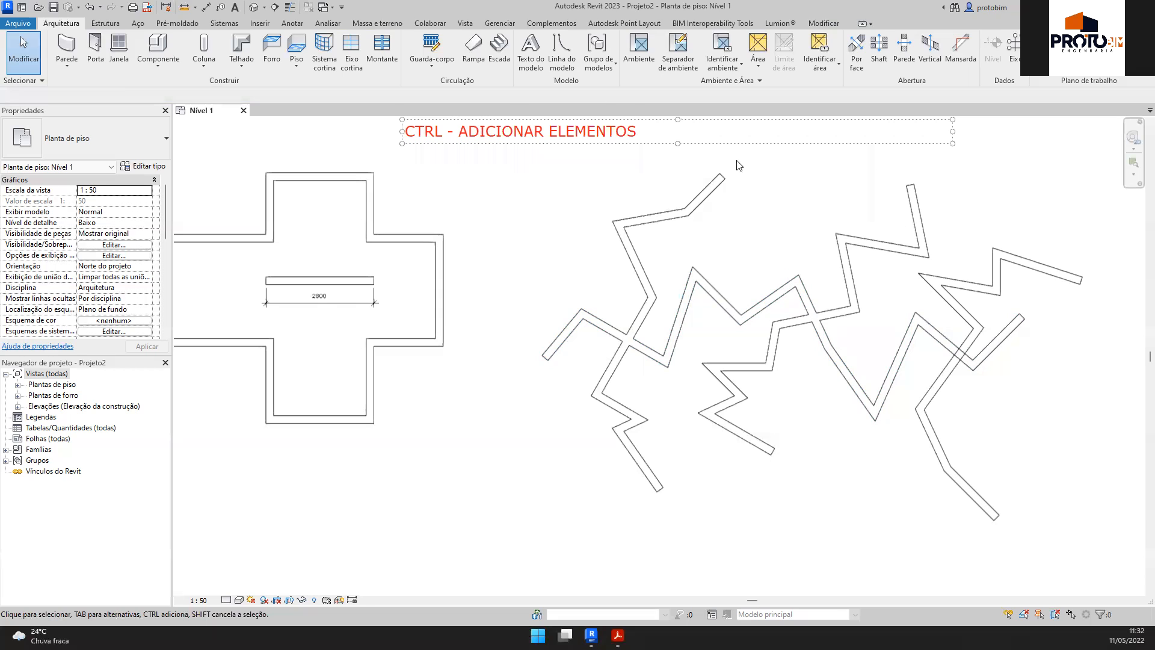
Step: Add a second line to the note beginning with "SHIFT- REMOVER"
key(Return)
text(`\)
key(BackSpace)
text(SH)
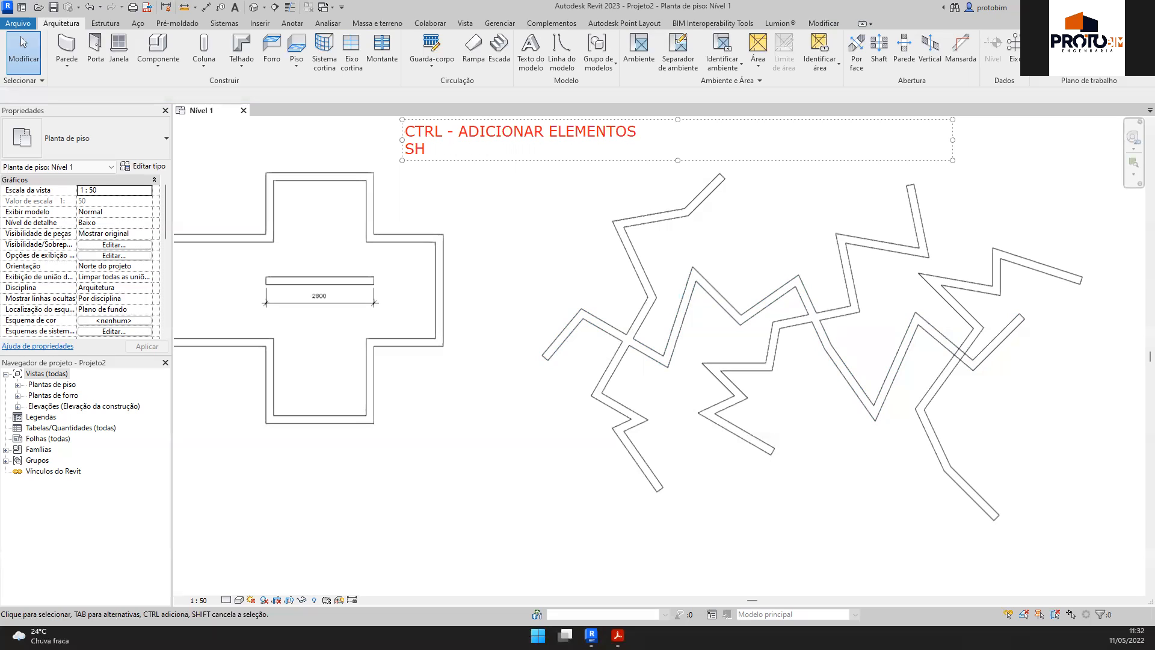
text(IFT- REMOVER ELEMEN)
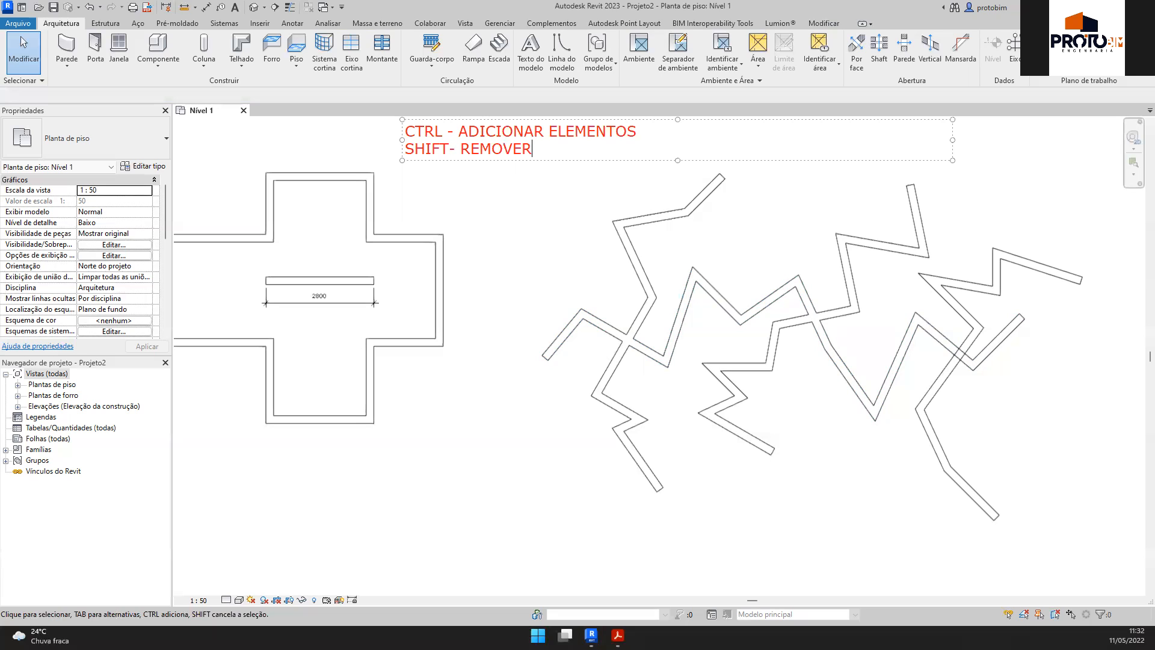
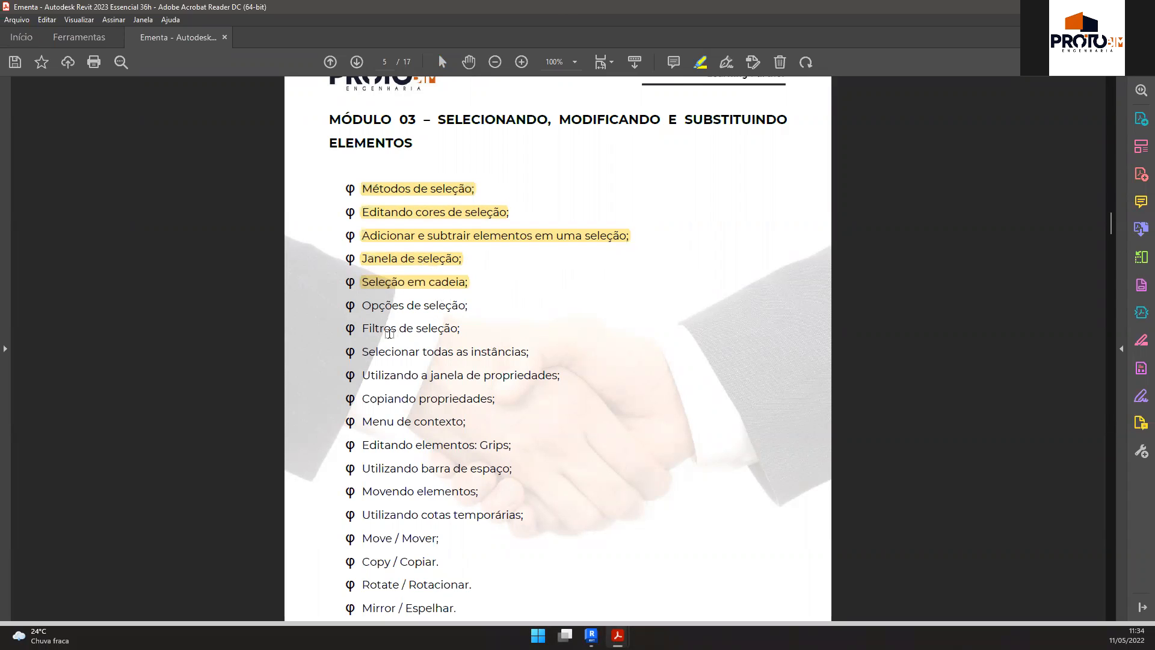
Step: Switch to the syllabus PDF in Acrobat Reader and highlight the topics "Opções de seleção" and "Filtros de seleção" under Módulo 03
drag(363, 307, 468, 307)
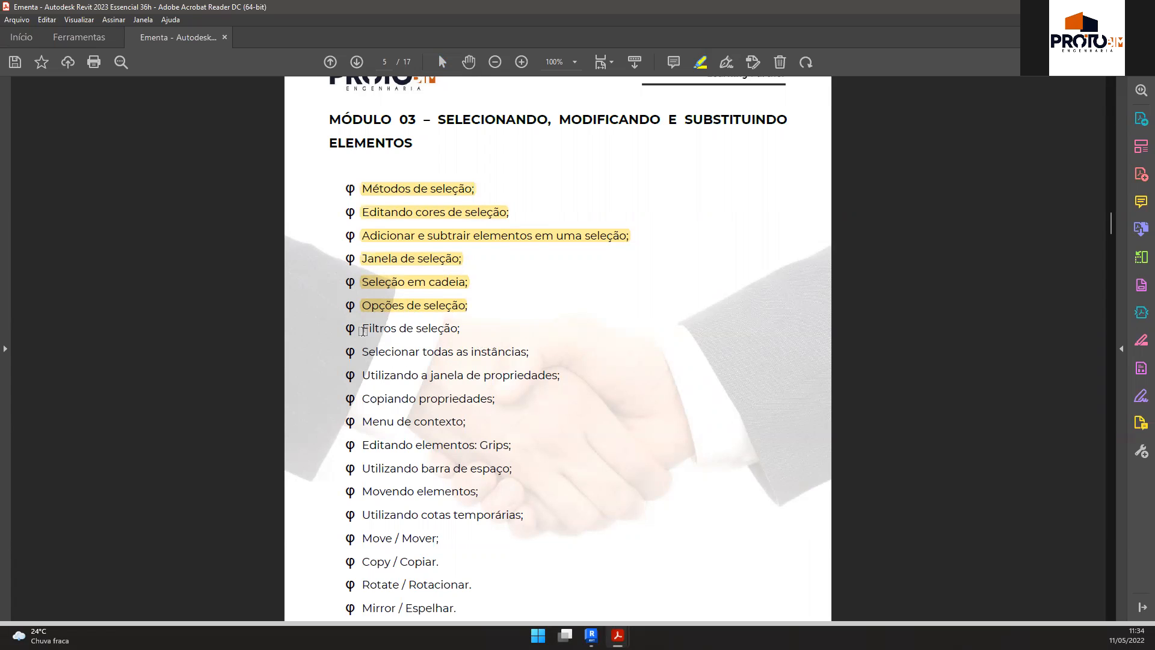
drag(363, 331, 484, 332)
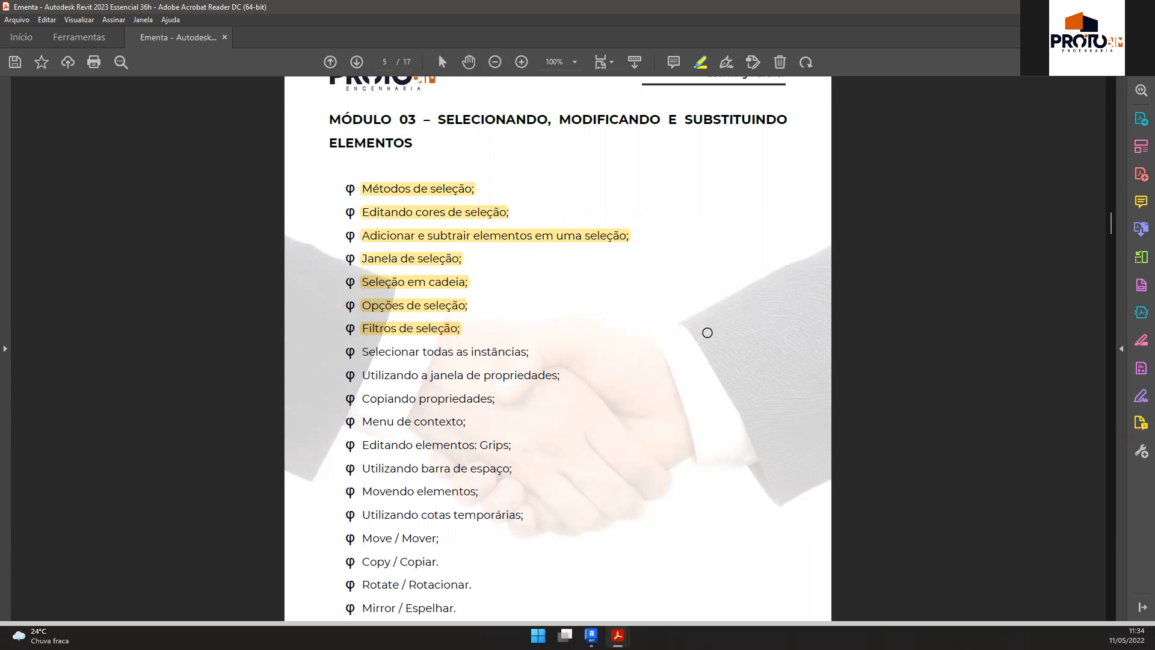
scroll(707, 333, down, 1)
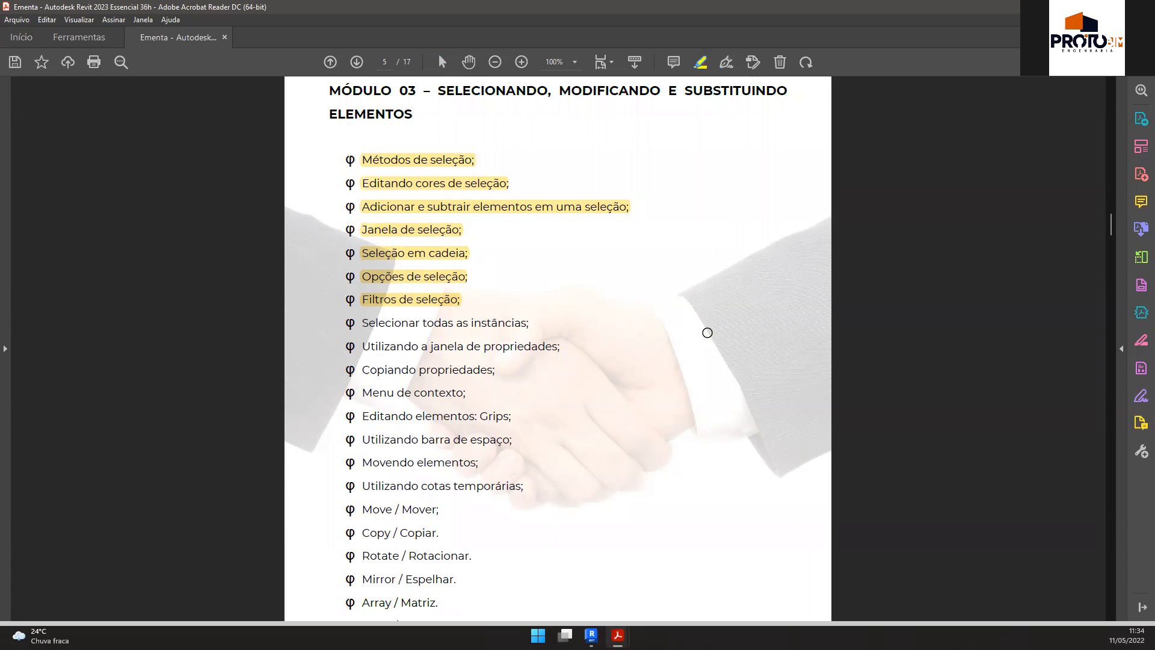
Step: Highlight the topics "Menu de contexto", "Editando elementos: Grips" and "Movendo elementos" under Módulo 03
scroll(708, 333, down, 1)
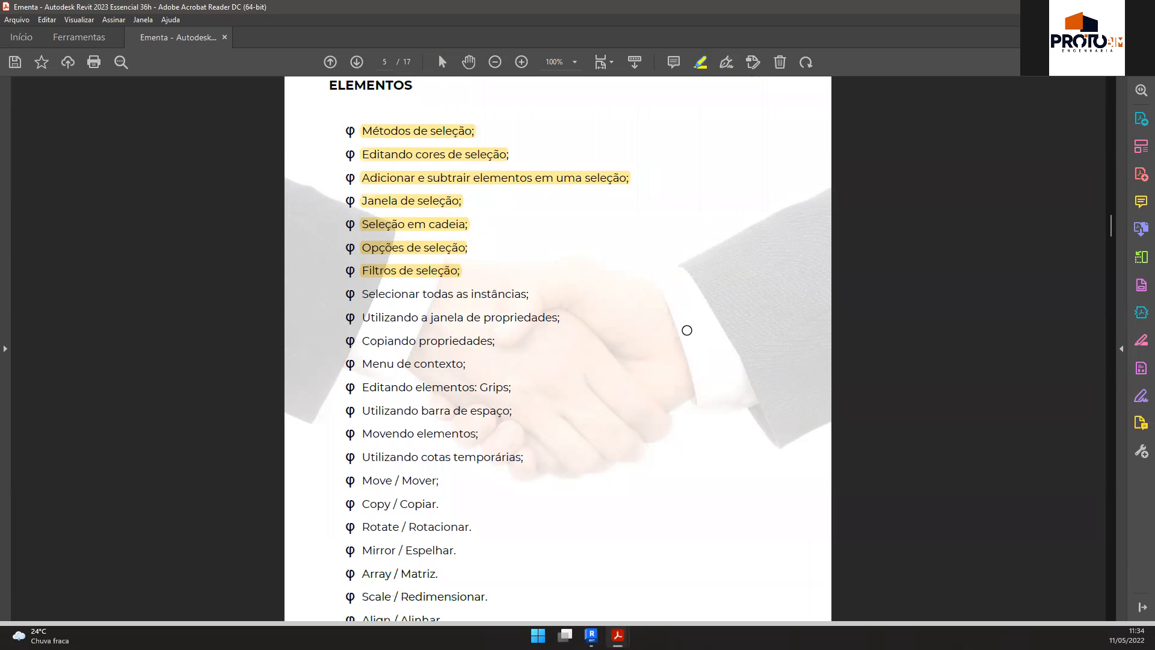
scroll(628, 327, down, 1)
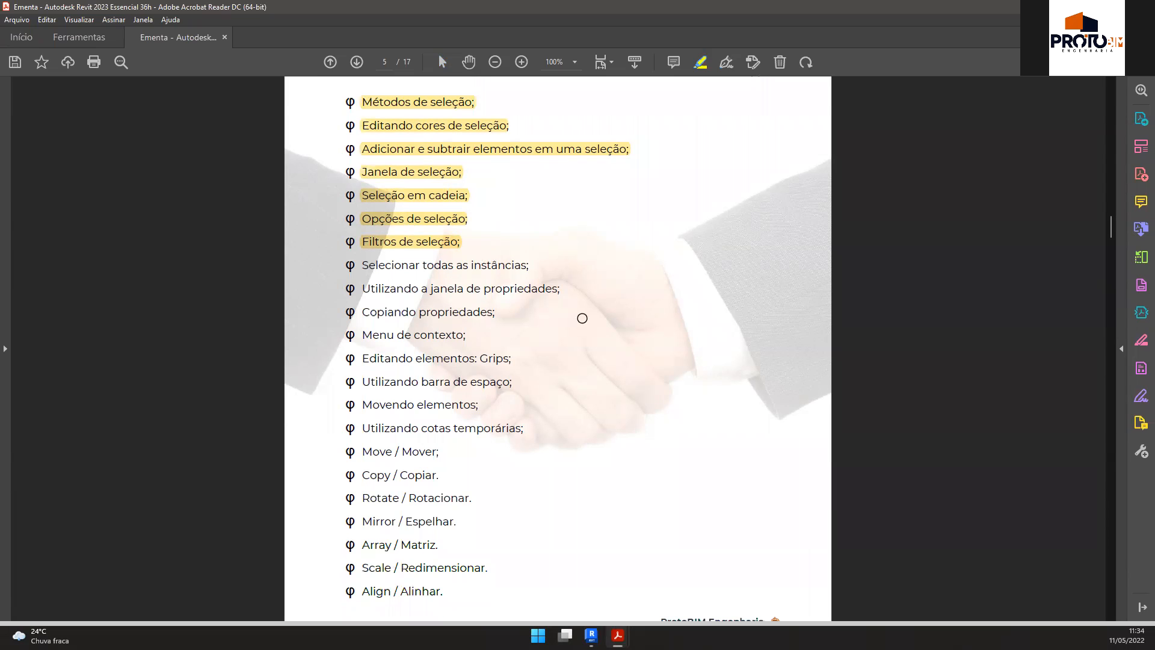
drag(359, 340, 469, 332)
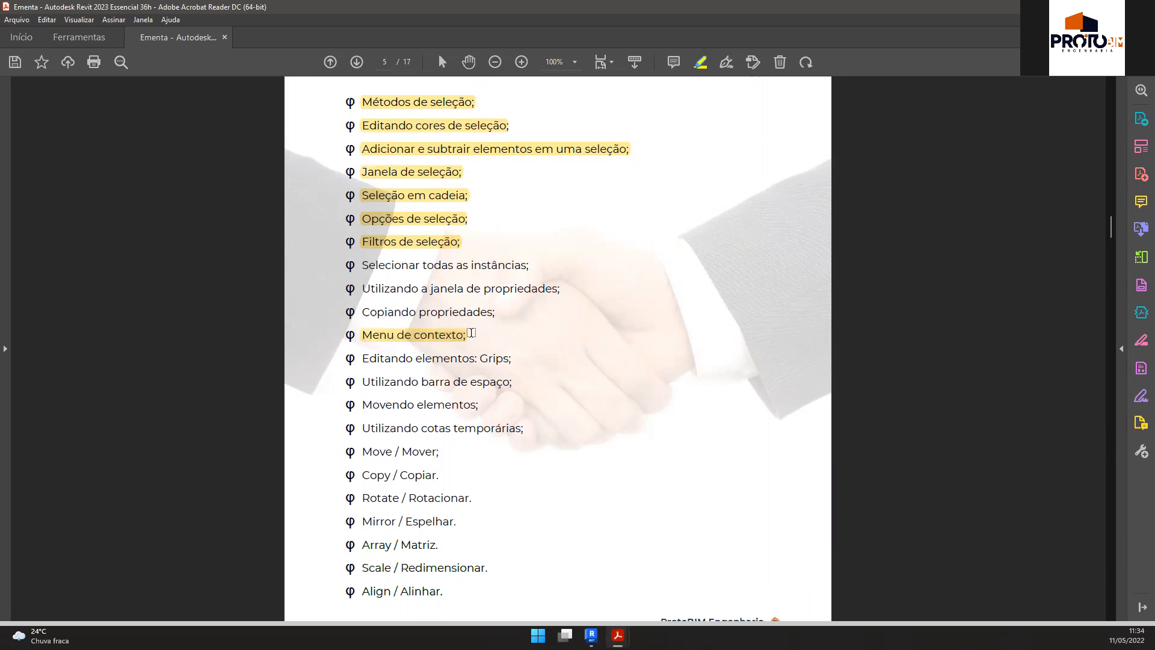
drag(361, 362, 516, 359)
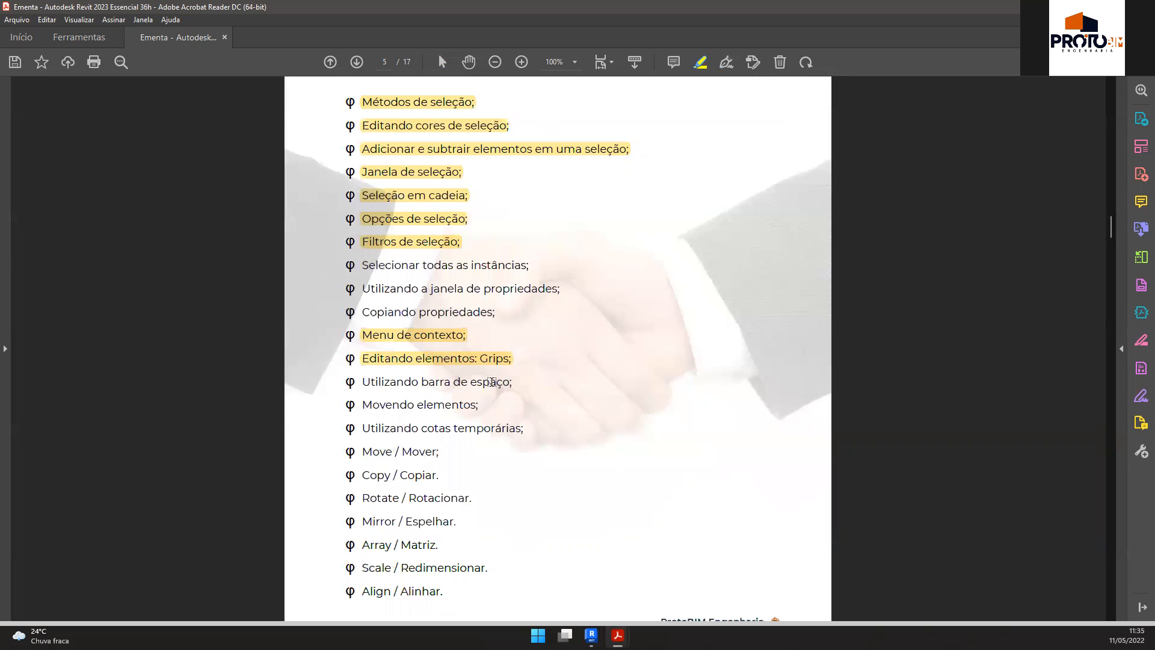
scroll(490, 337, down, 1)
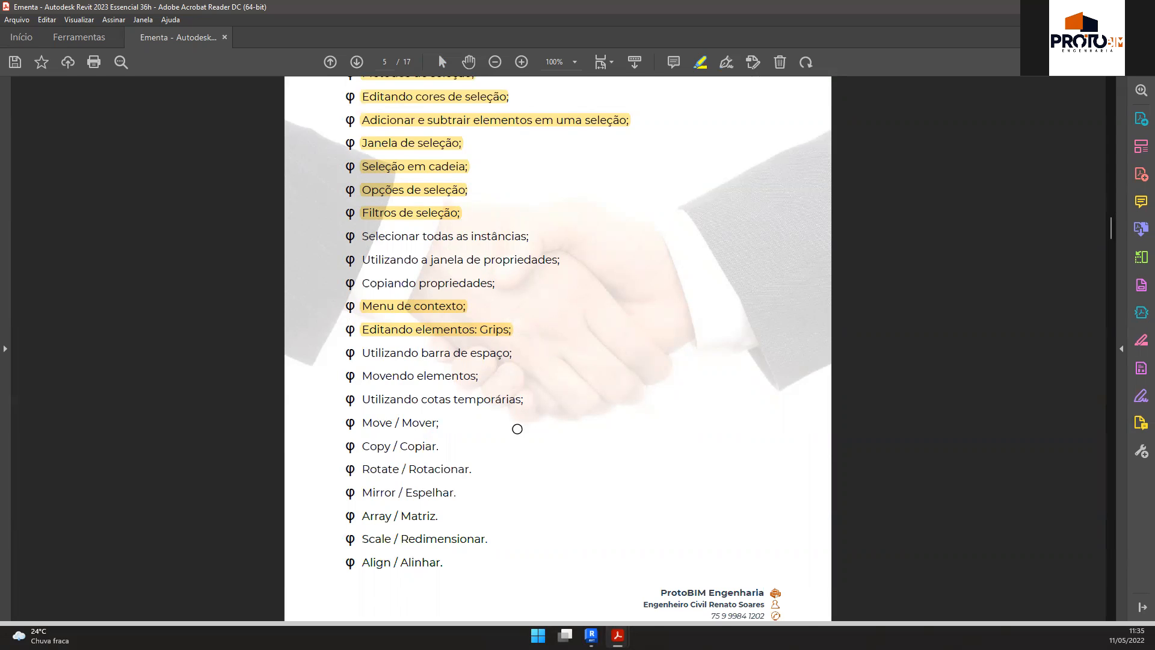
drag(373, 376, 481, 373)
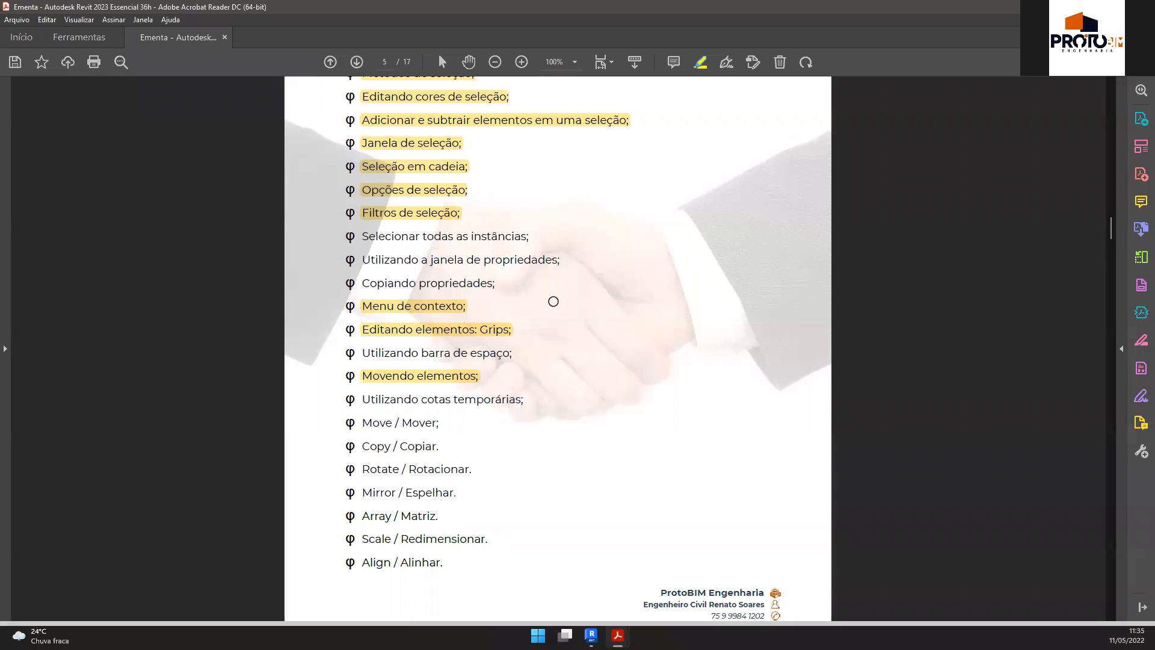
Step: Highlight the topics "Status bar / Barra de Status" and "Drawing area / Área de desenho" under Módulo 01
scroll(553, 301, down, 4)
scroll(554, 305, up, 6)
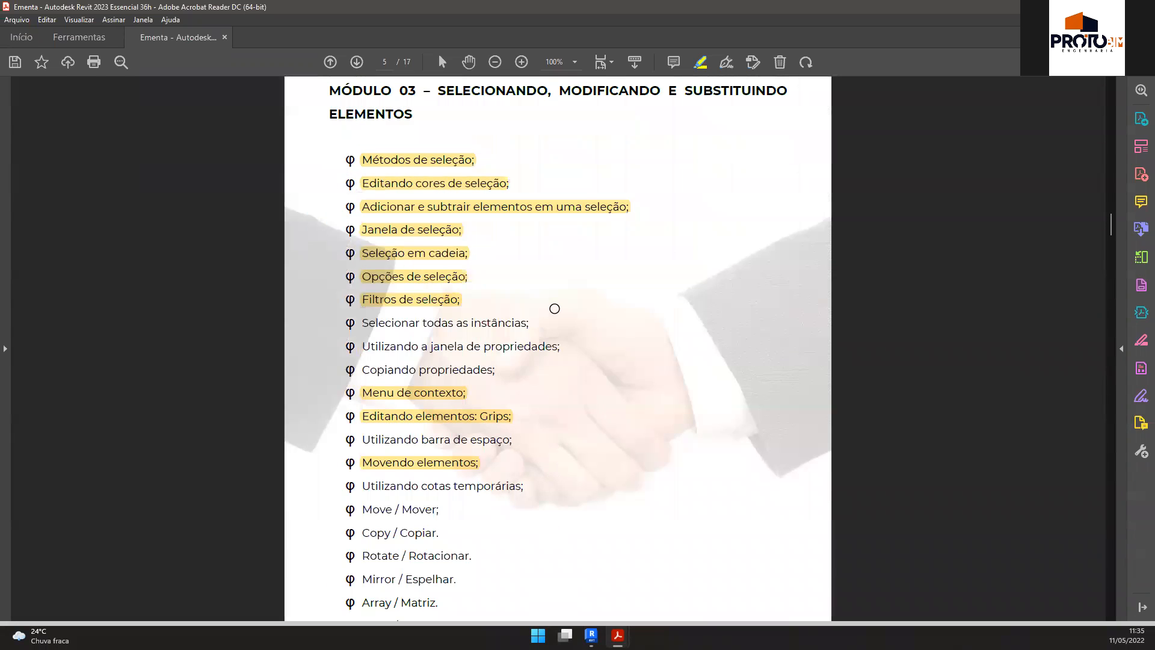
scroll(554, 308, up, 10)
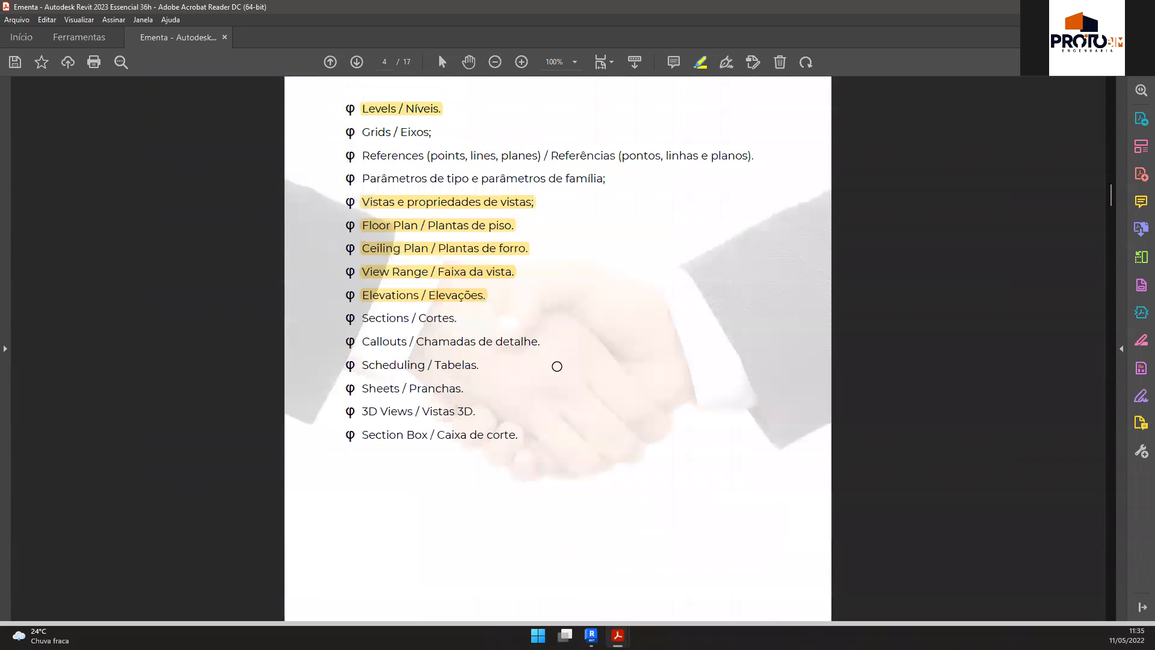
scroll(557, 365, up, 1)
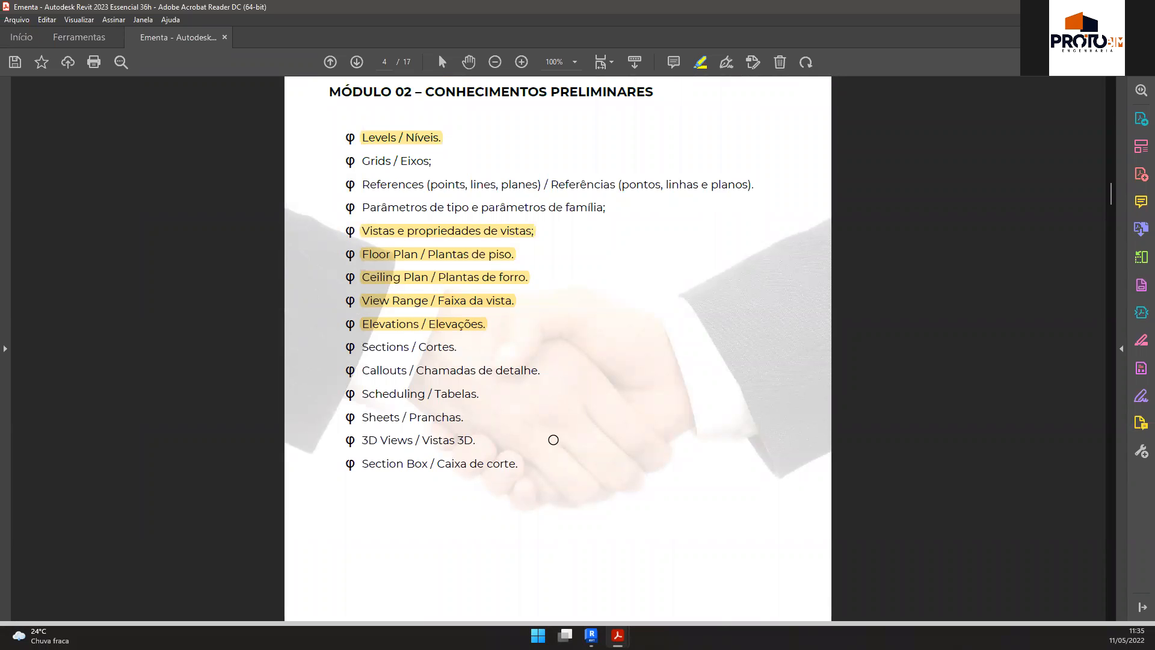
scroll(554, 439, up, 10)
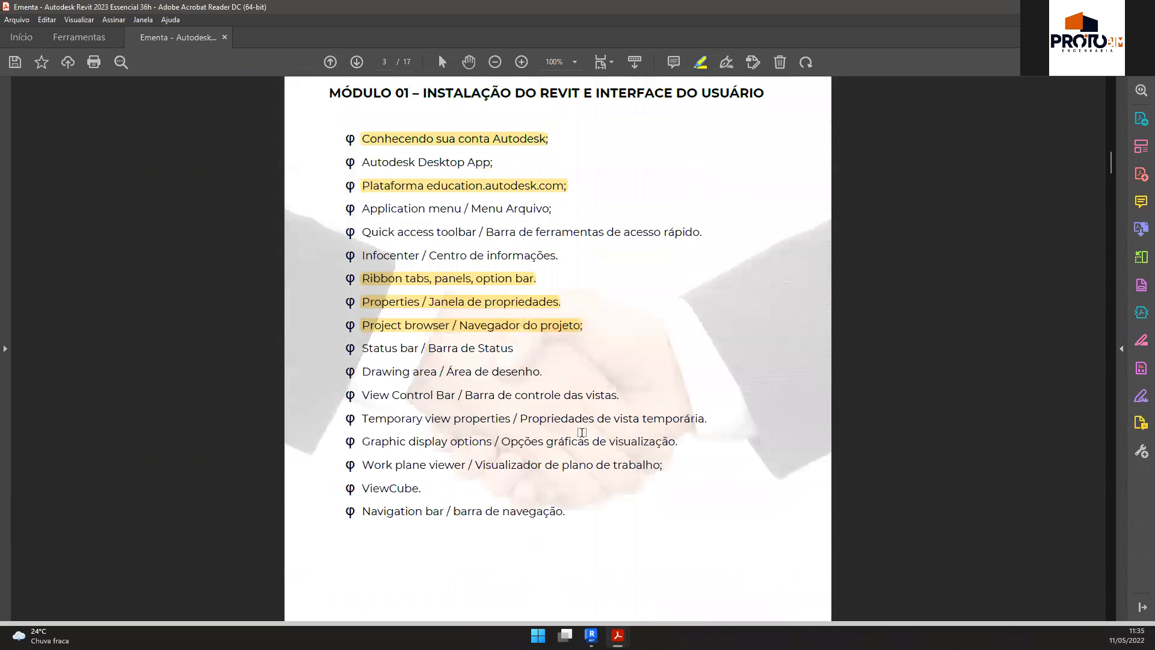
scroll(578, 358, up, 1)
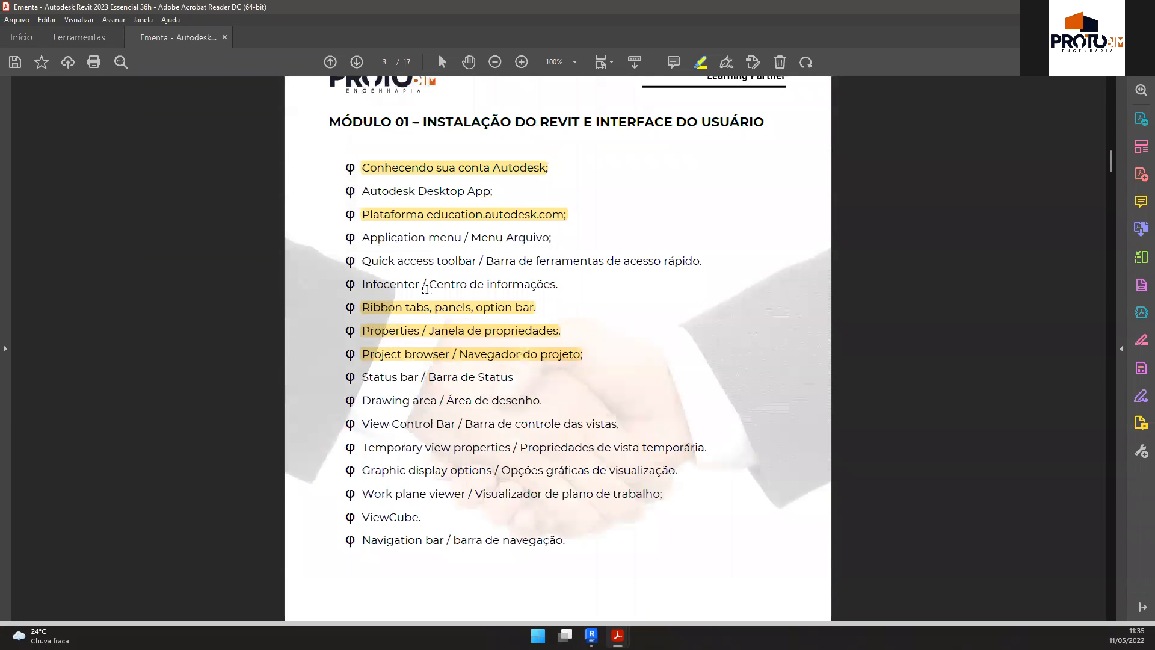
drag(362, 379, 514, 377)
scroll(595, 351, down, 1)
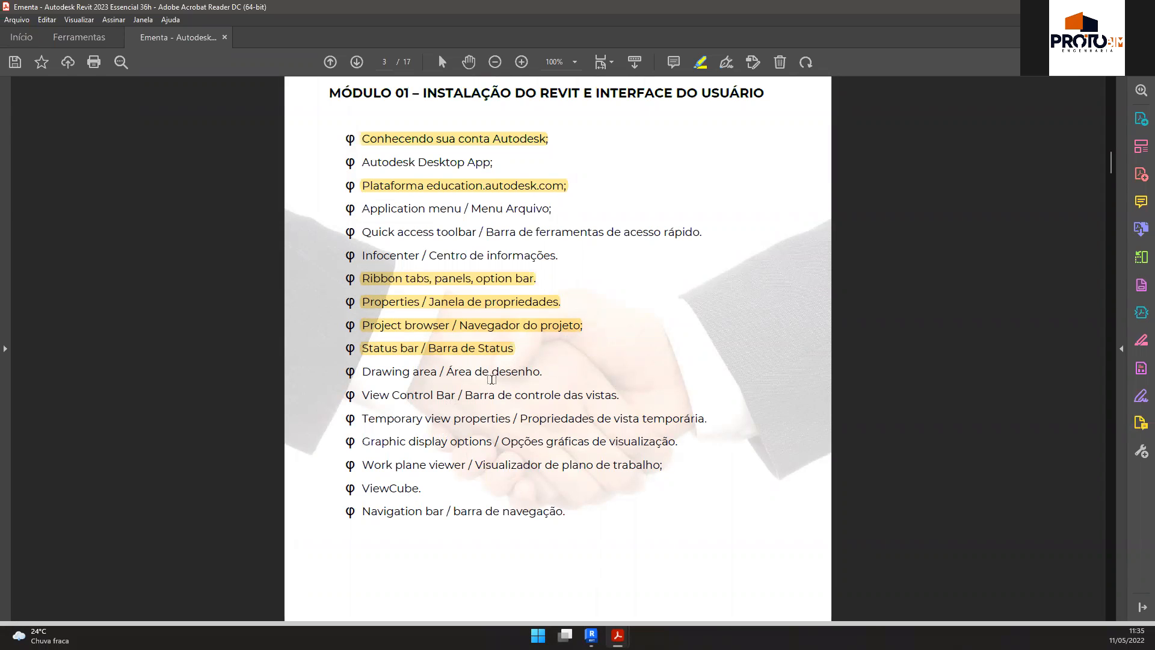
drag(361, 372, 541, 370)
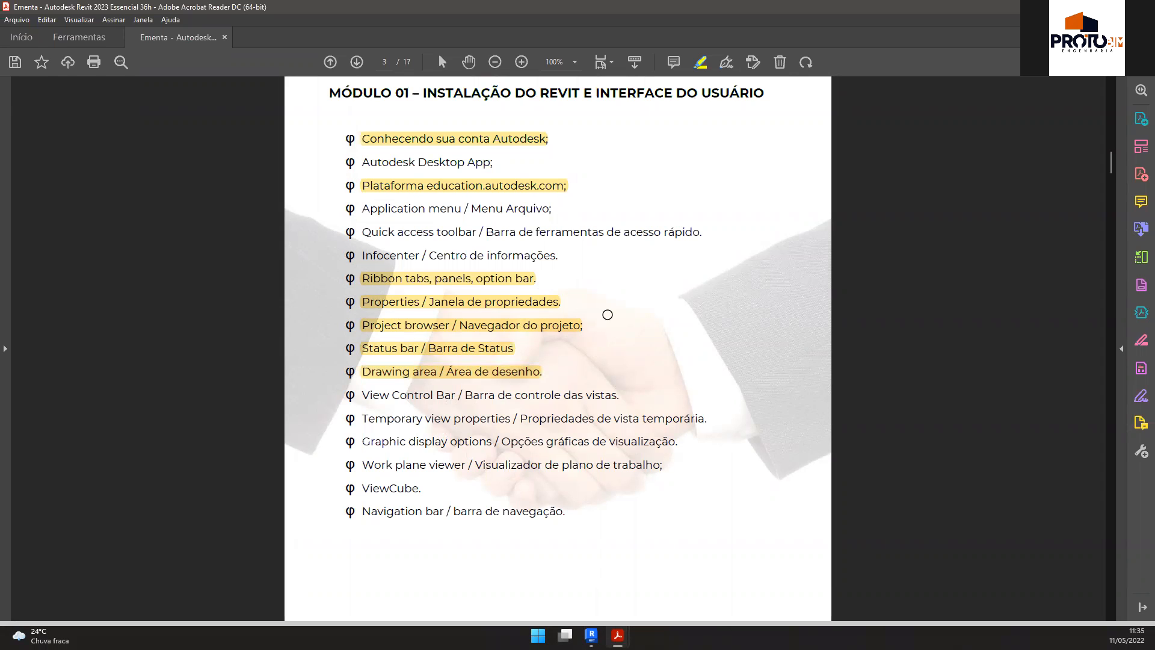
Step: Look through the syllabus topics up to Módulo 05 and return to the document's first page
scroll(608, 315, up, 10)
scroll(567, 312, down, 10)
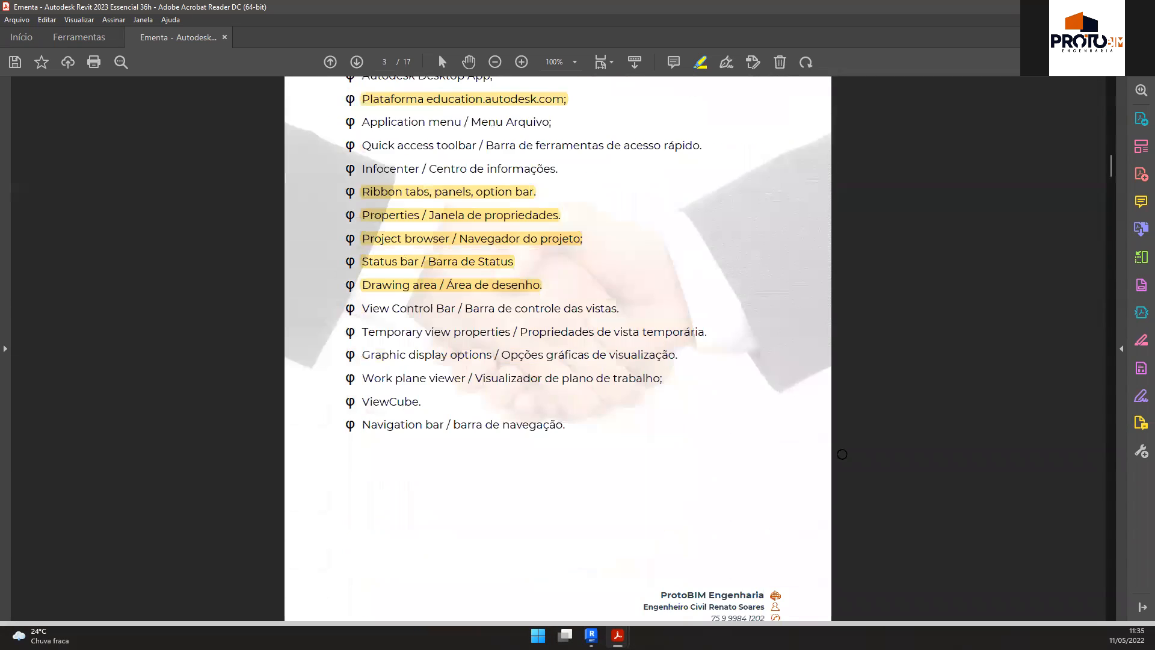
scroll(696, 324, down, 10)
scroll(702, 326, down, 10)
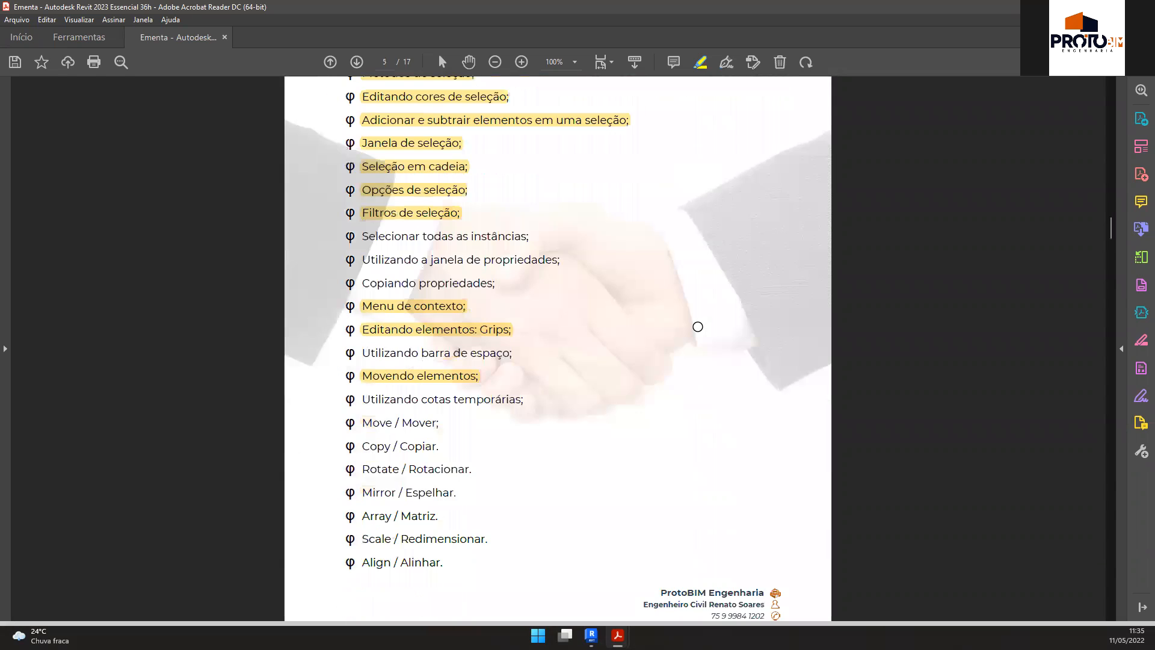
scroll(698, 327, down, 10)
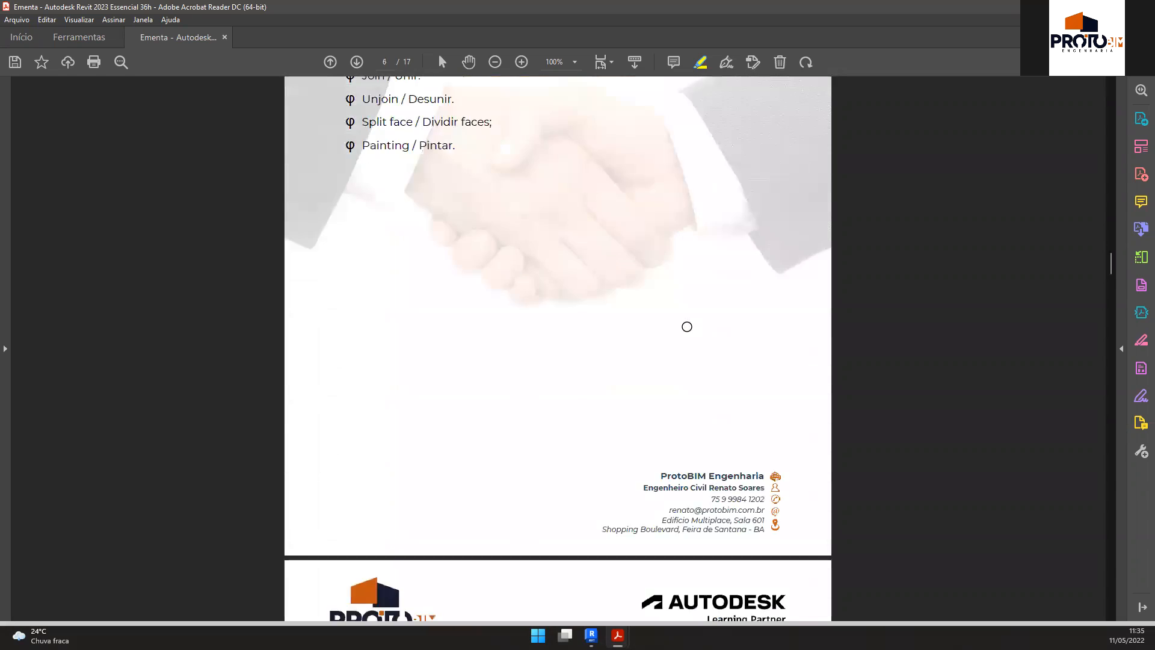
scroll(686, 326, down, 8)
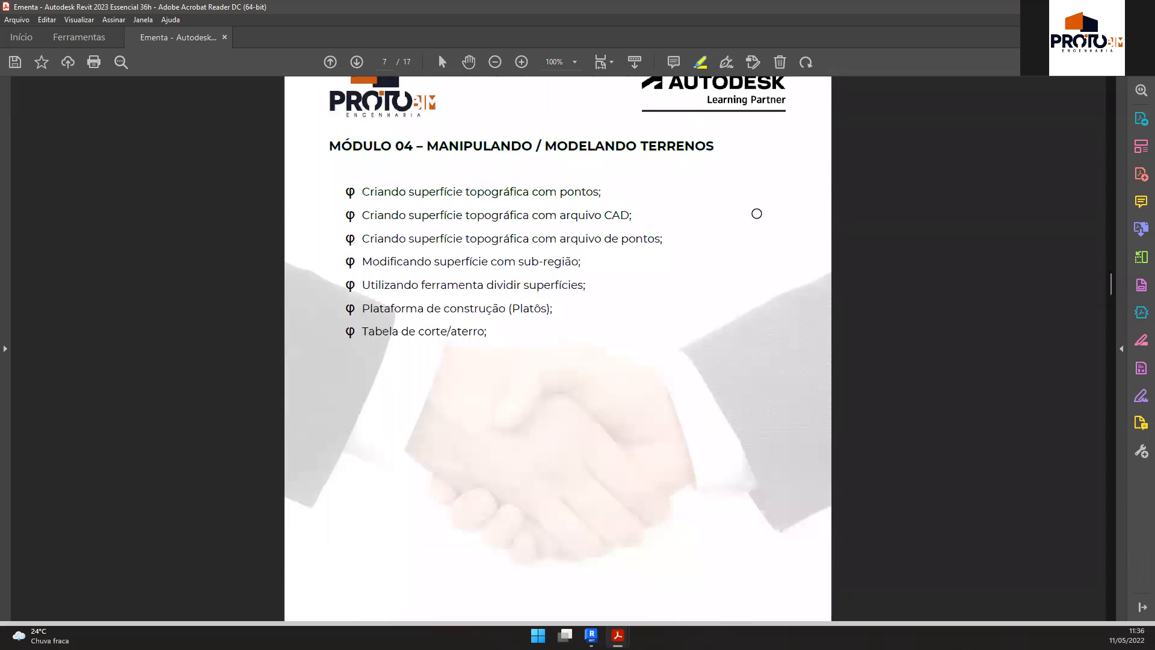
drag(1112, 281, 1107, 330)
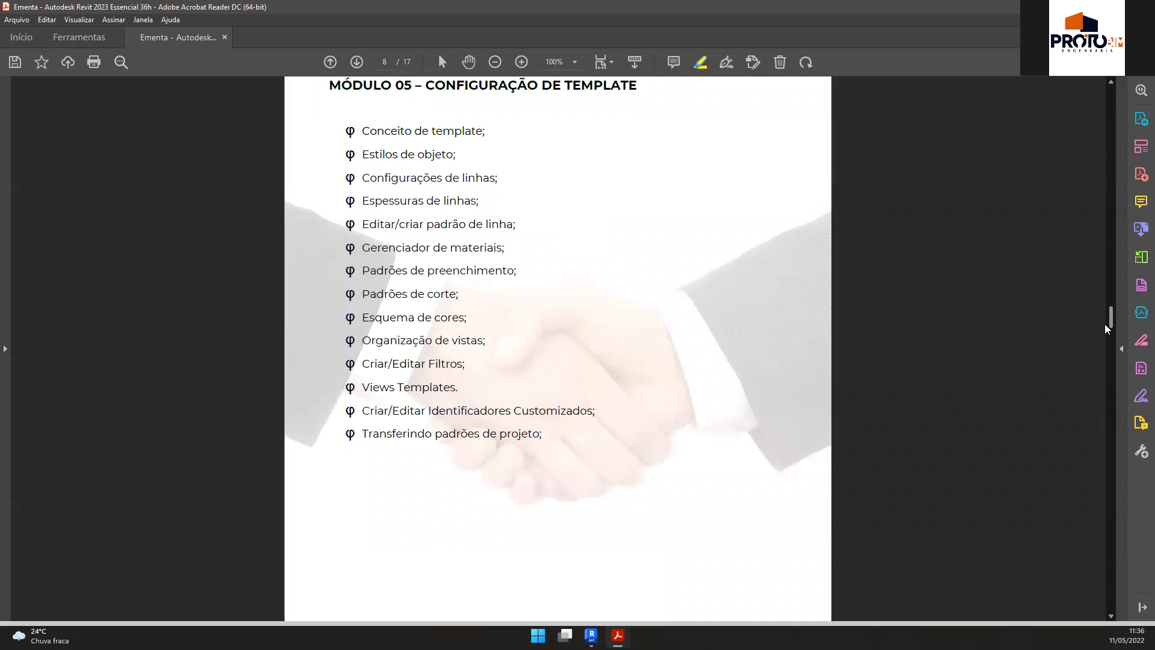
key(Home)
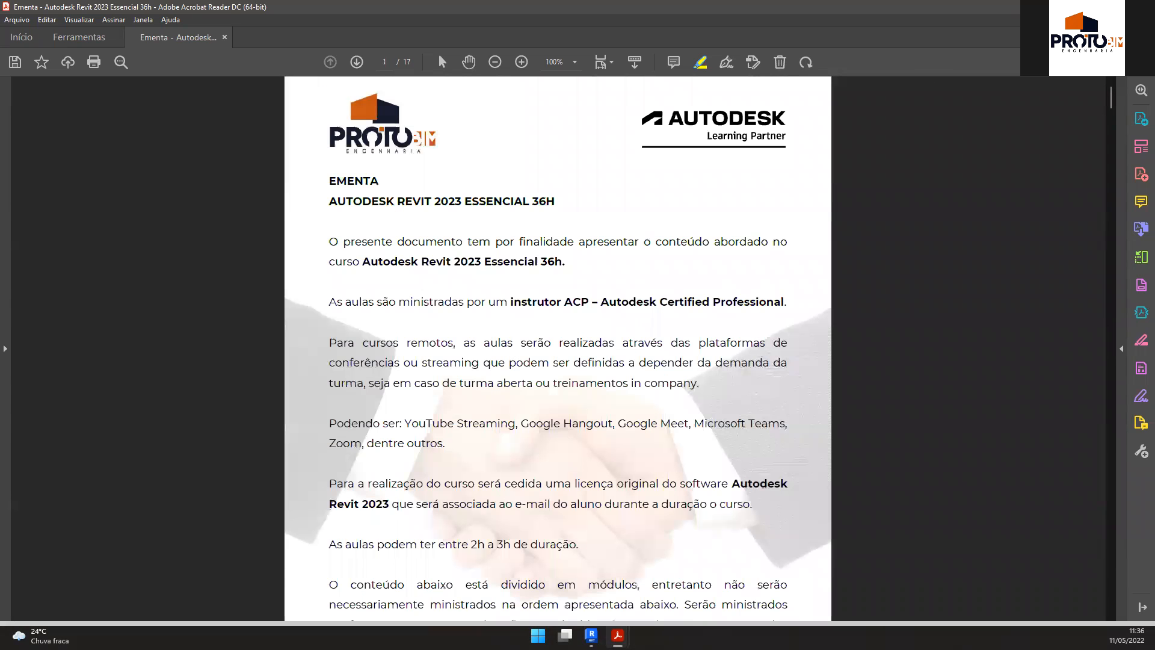
Step: Switch to the online timer in the browser, show its running countdown full screen and close the ad banner
key(alt+Tab)
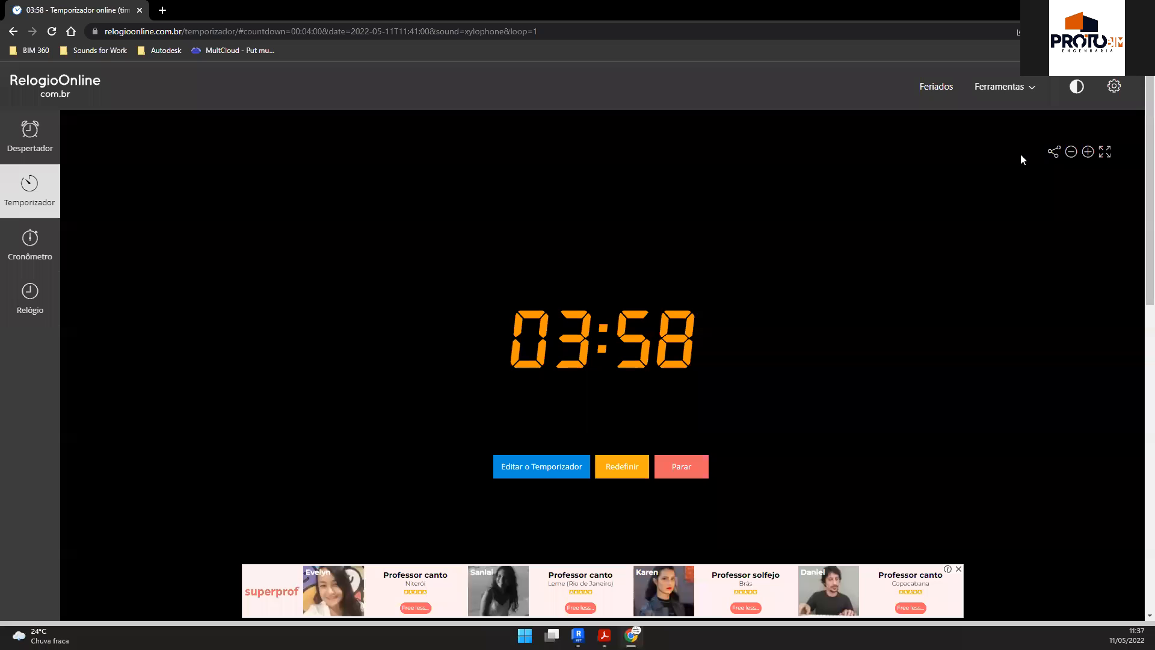
click(1106, 152)
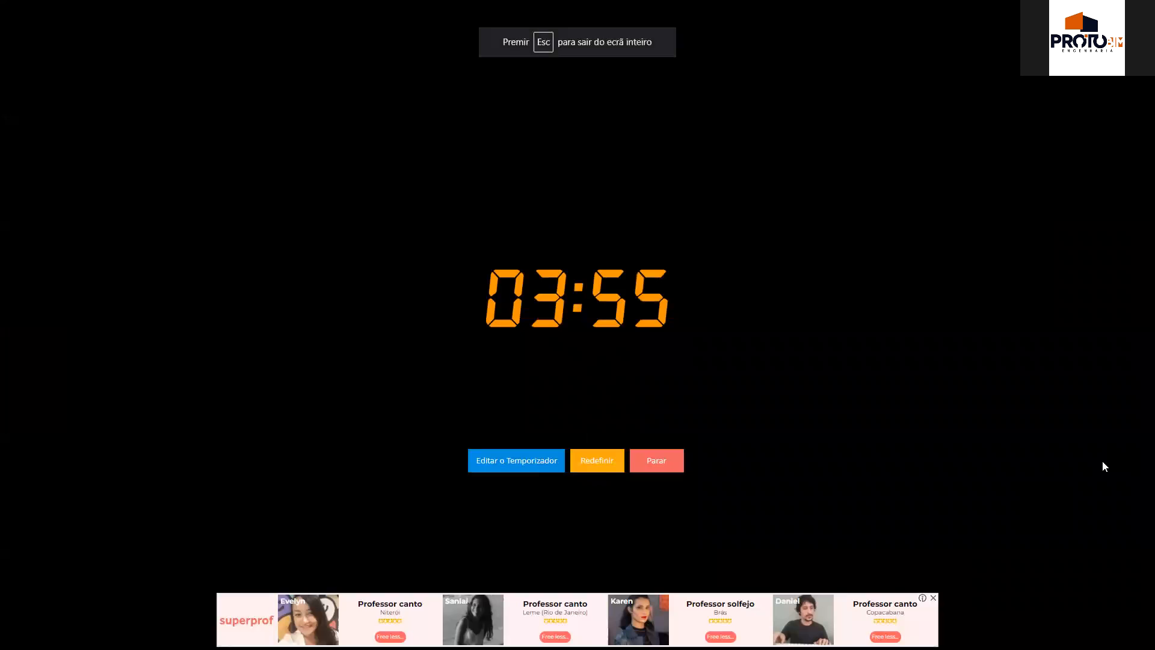
click(933, 597)
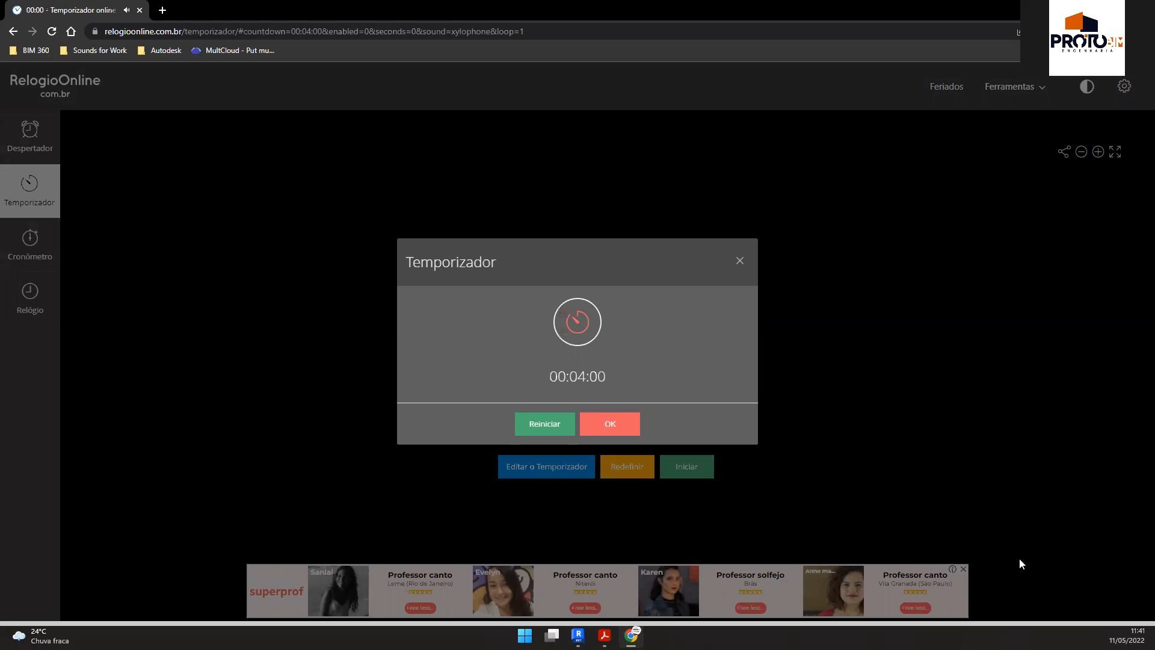
Step: Dismiss the finished timer's alert and close the browser
click(605, 422)
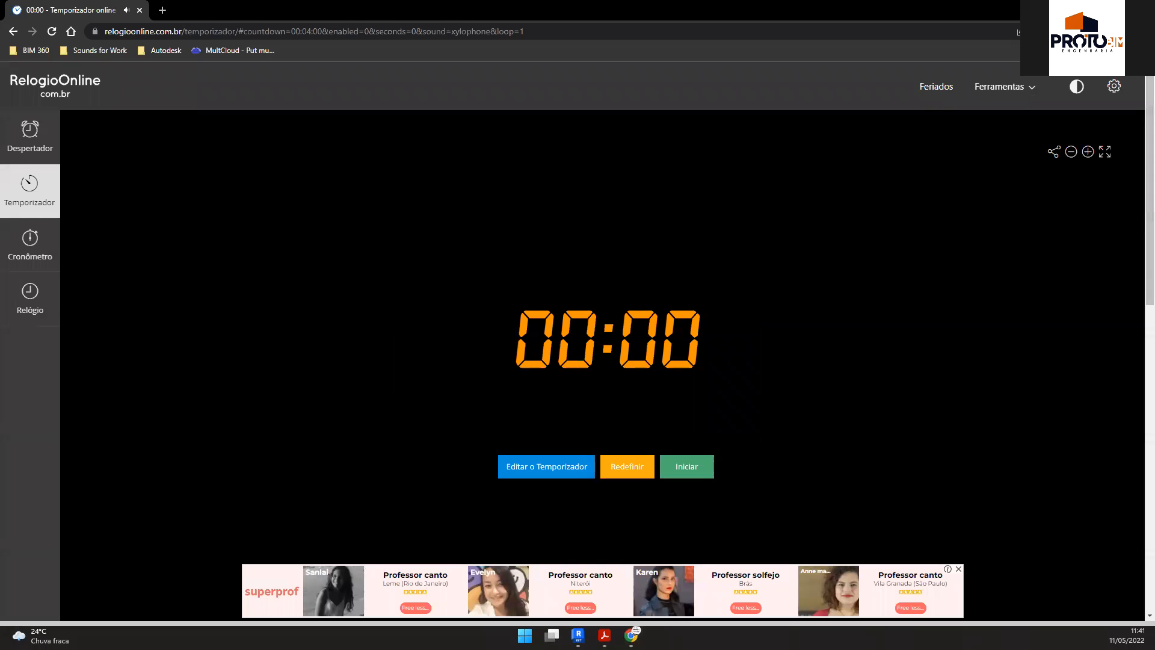
click(1141, 10)
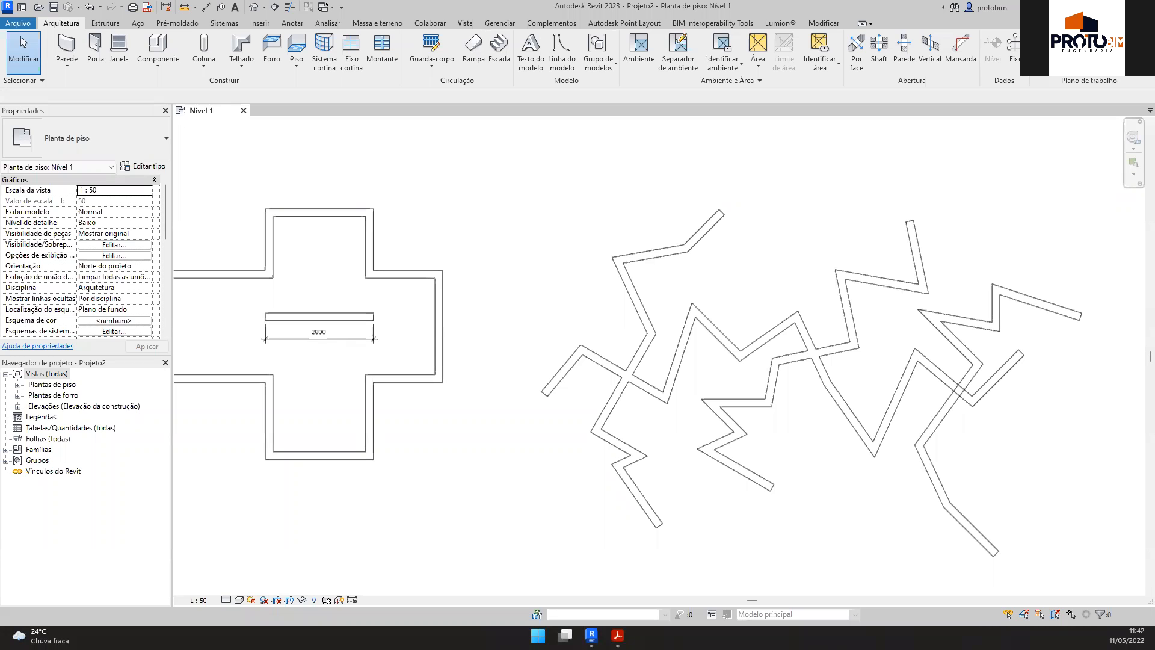
Step: Switch to the syllabus PDF and review the highlighted topics from Módulo 00 through Módulo 03
key(alt+Tab)
scroll(654, 340, down, 10)
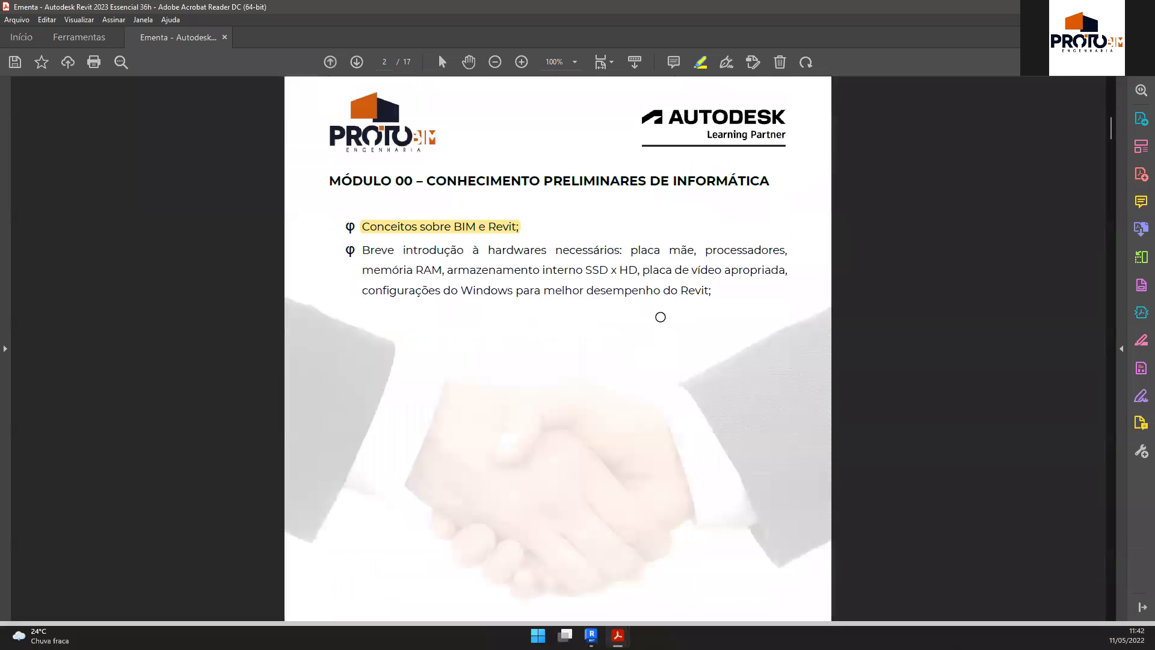
scroll(661, 317, down, 10)
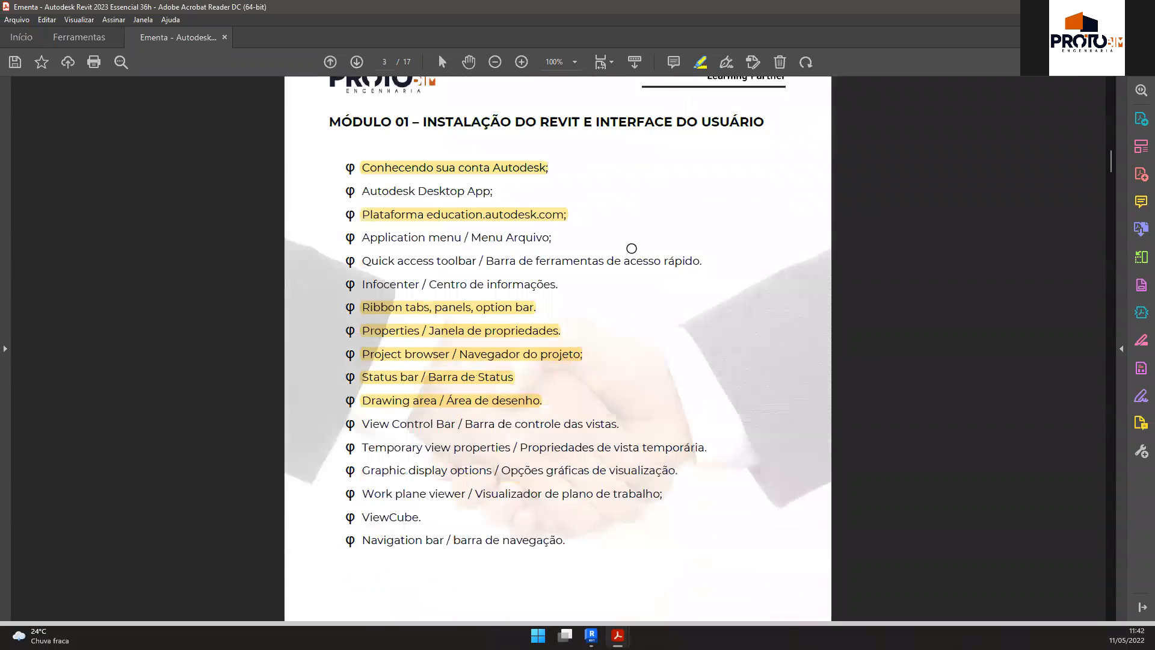
scroll(632, 248, down, 3)
scroll(630, 325, down, 7)
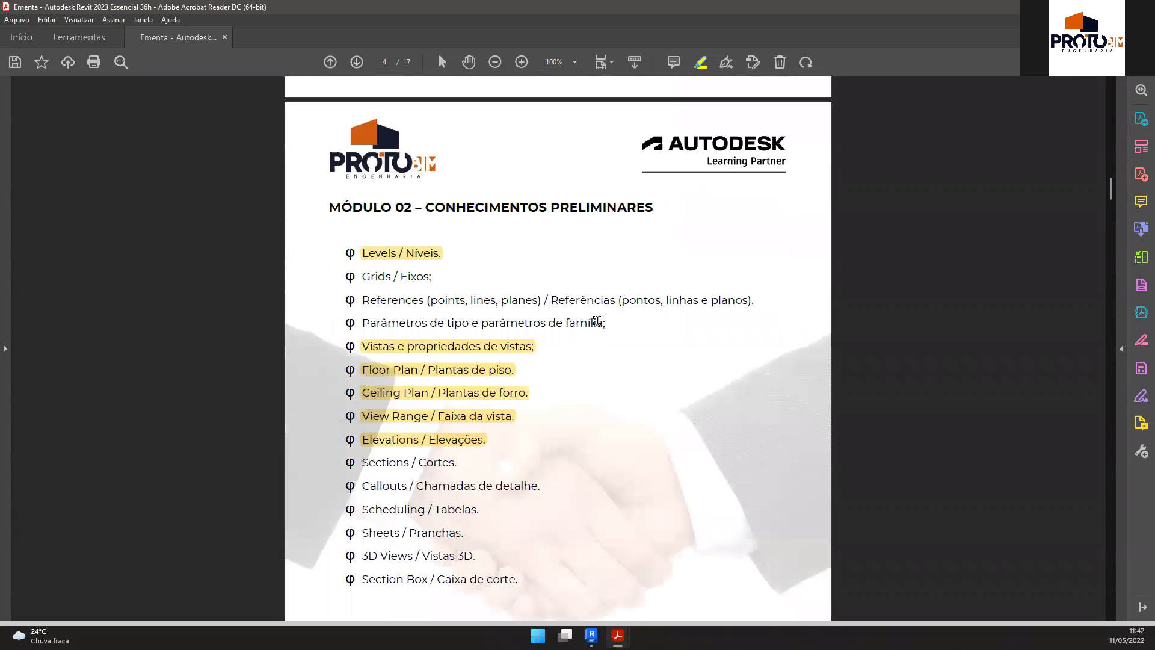
scroll(493, 273, down, 7)
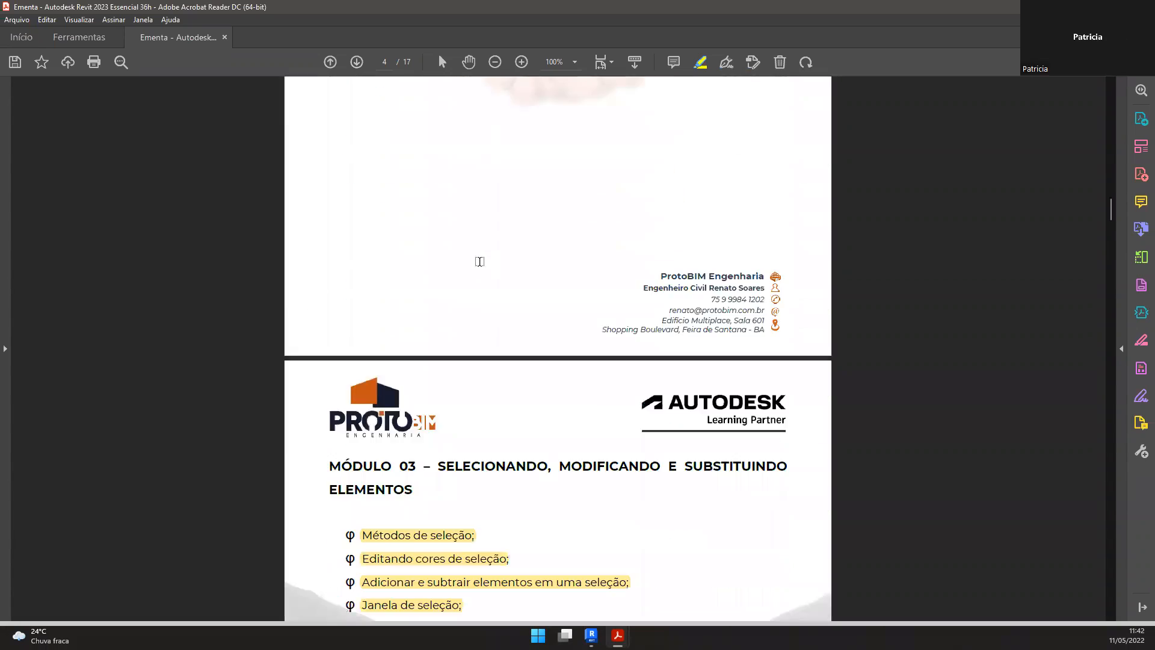
scroll(443, 240, down, 5)
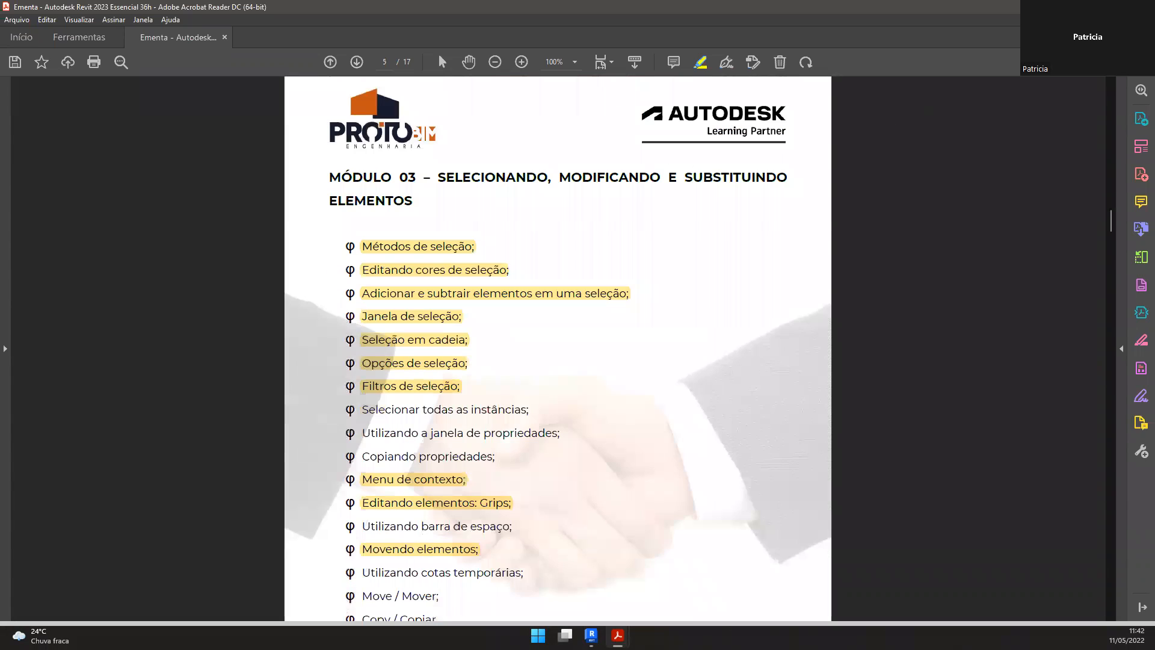
Step: Switch to Revit and delete the cross-shaped wall outline together with its inner wall and dimension, keeping the zigzag walls
key(alt+Tab)
scroll(1012, 318, down, 2)
drag(1066, 521, 638, 421)
key(Escape)
key(Delete)
scroll(893, 433, up, 2)
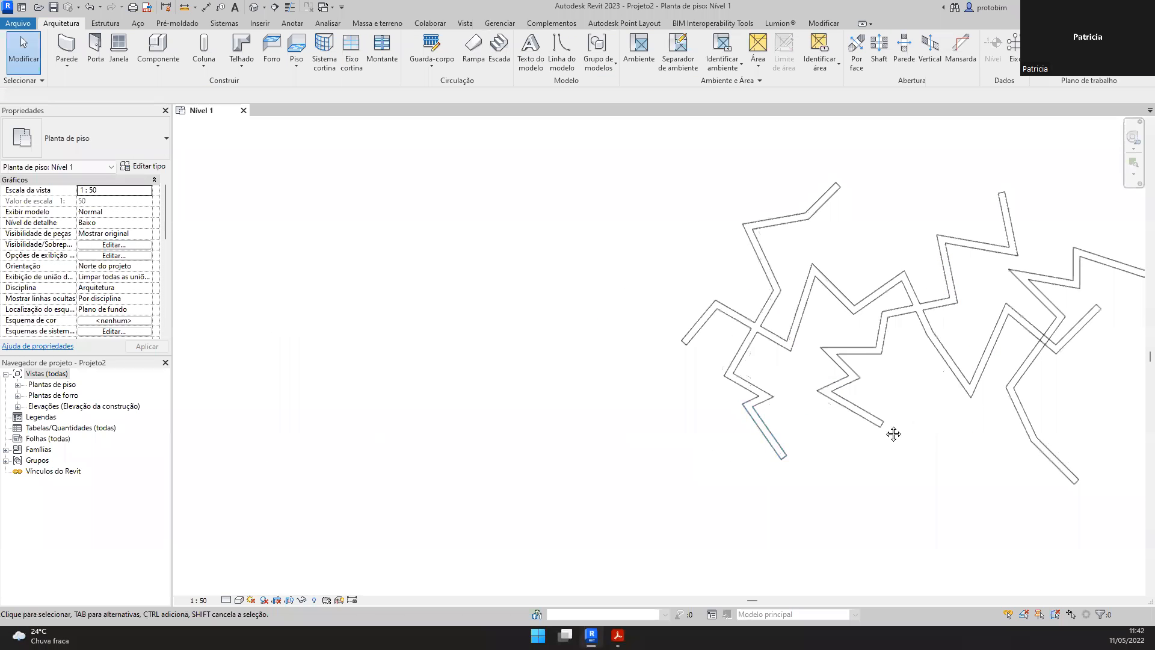
middle_drag(894, 434, 629, 456)
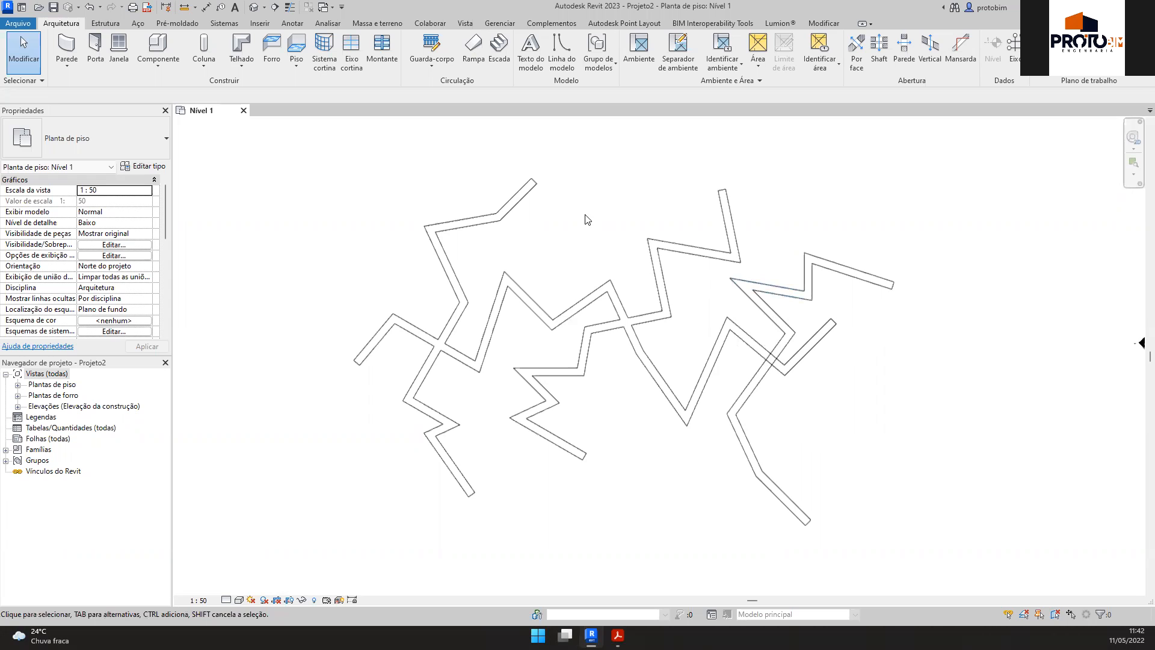
scroll(323, 443, up, 2)
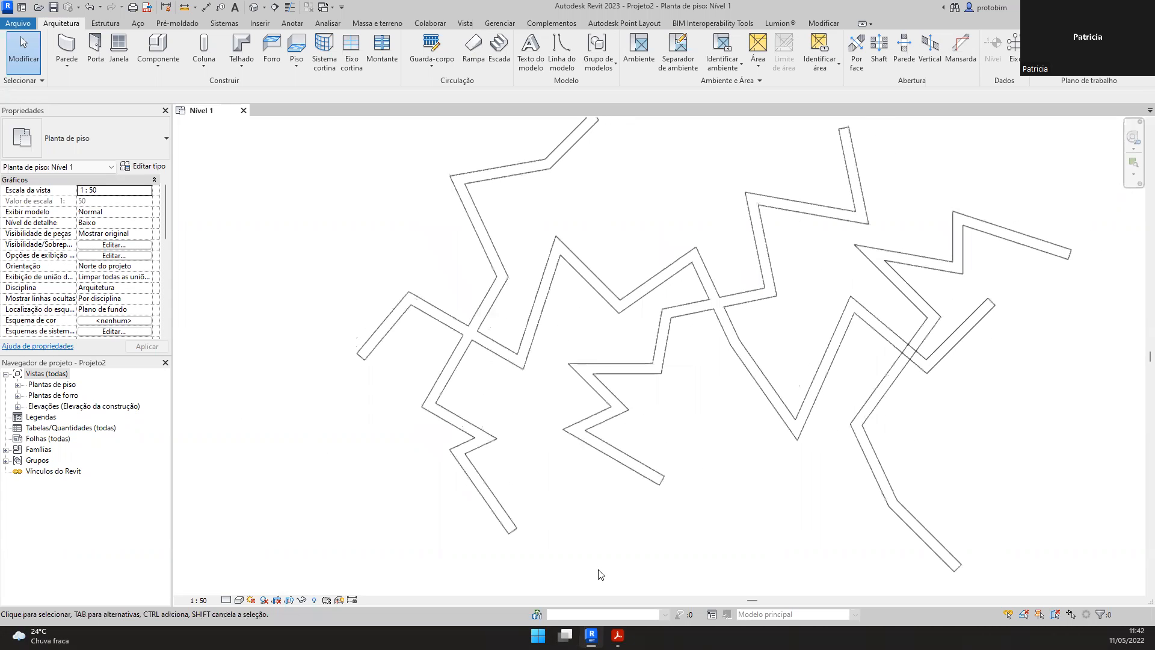
Step: Select the short end wall at the left of the long zigzag chain and clear the selection
click(385, 328)
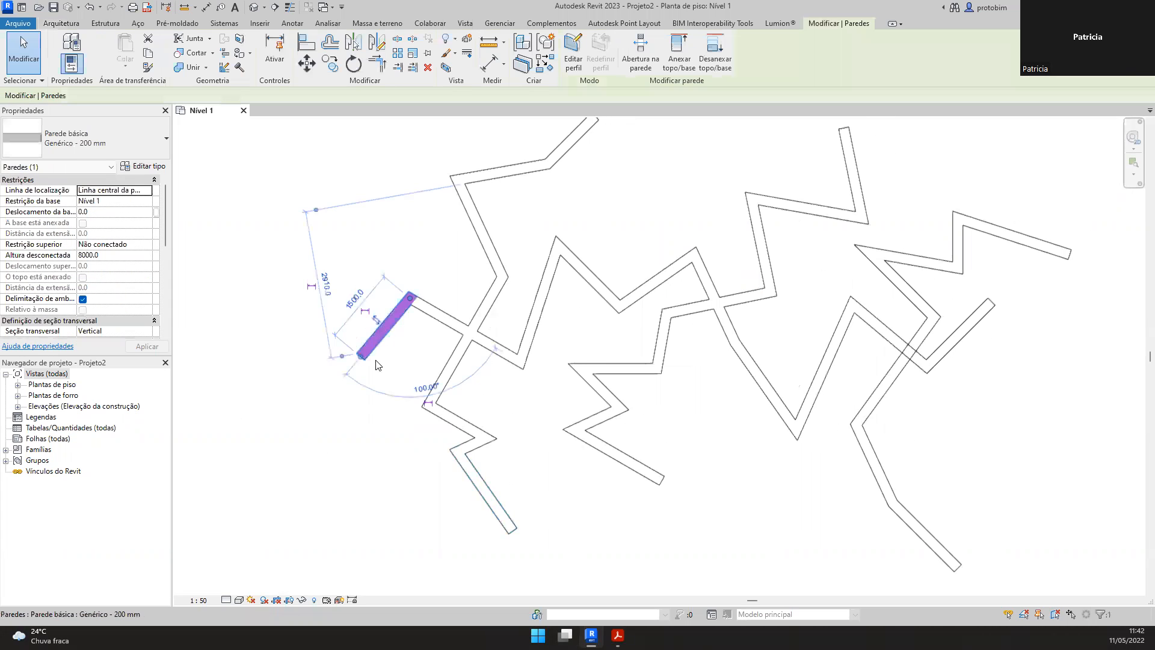
click(395, 257)
click(432, 317)
click(311, 262)
scroll(319, 292, down, 2)
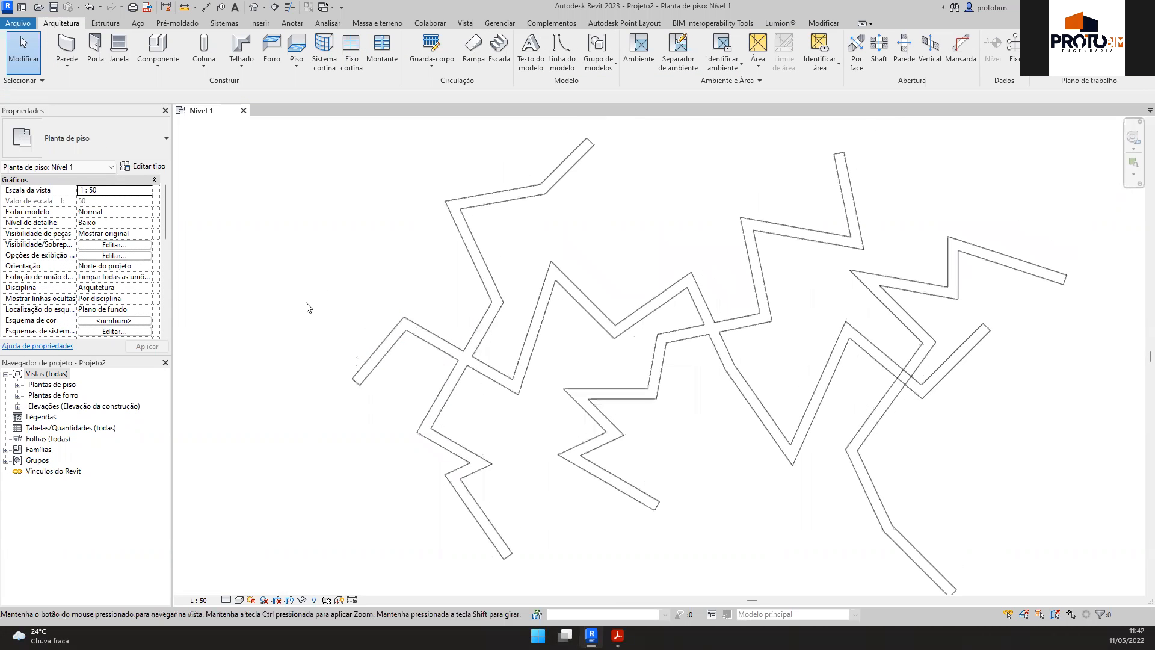
scroll(354, 304, up, 2)
scroll(330, 289, down, 1)
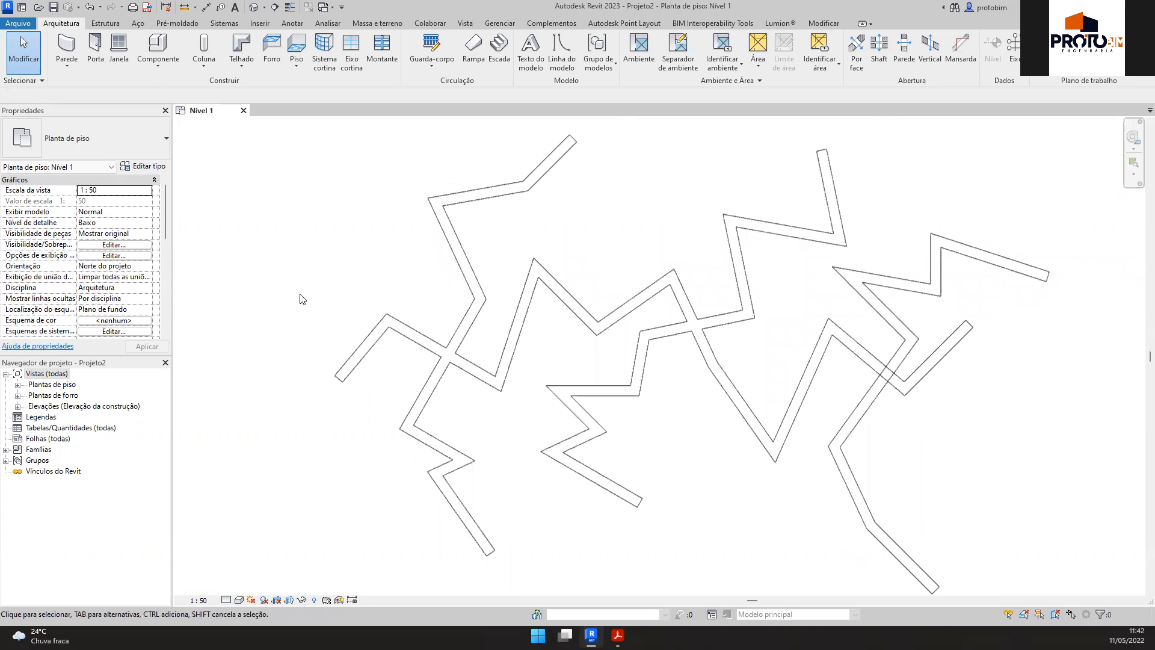
Step: Select the entire long horizontal zigzag wall chain starting from its short left end wall, and clear the selection
scroll(313, 342, up, 3)
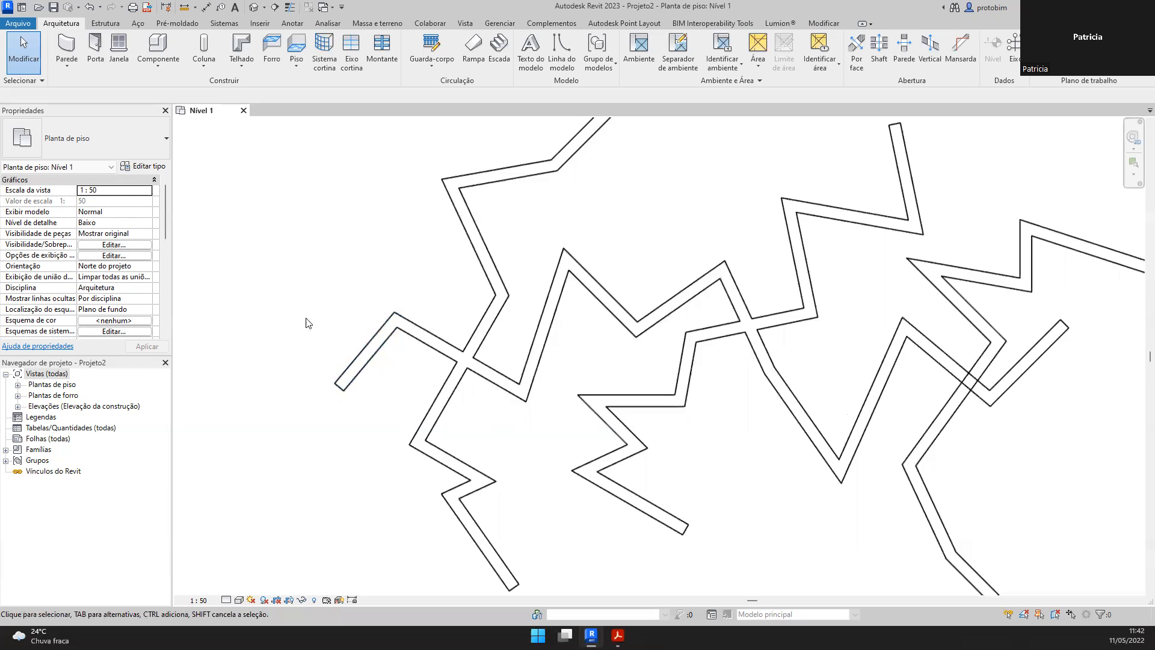
scroll(307, 296, down, 1)
middle_drag(309, 298, 325, 314)
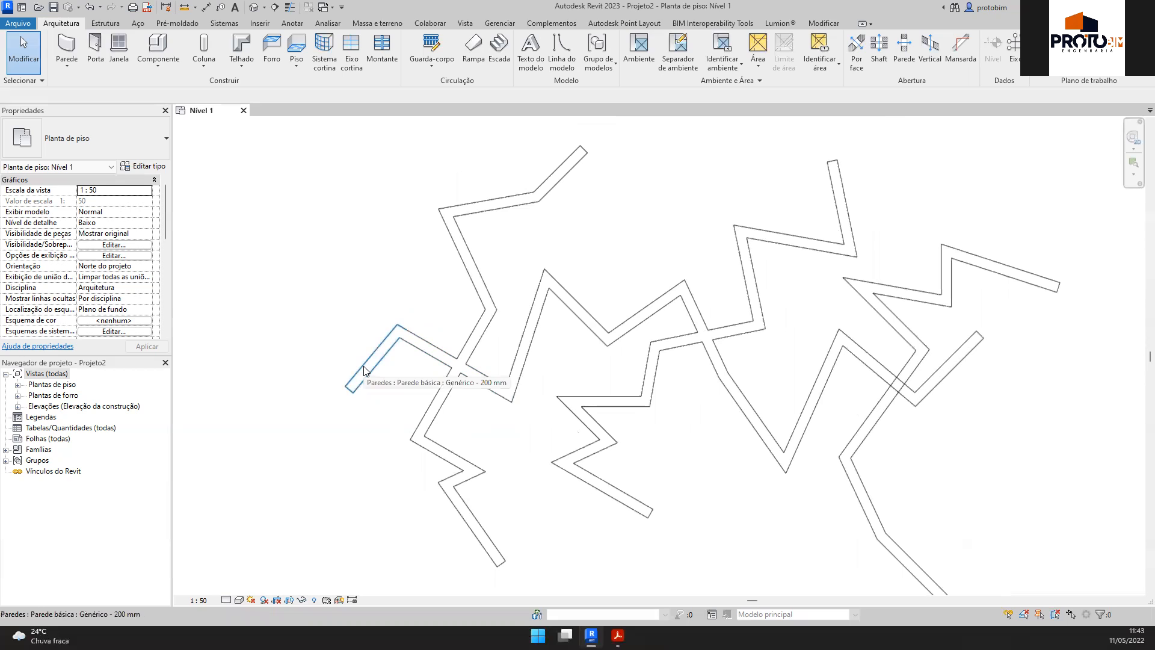
key(Tab)
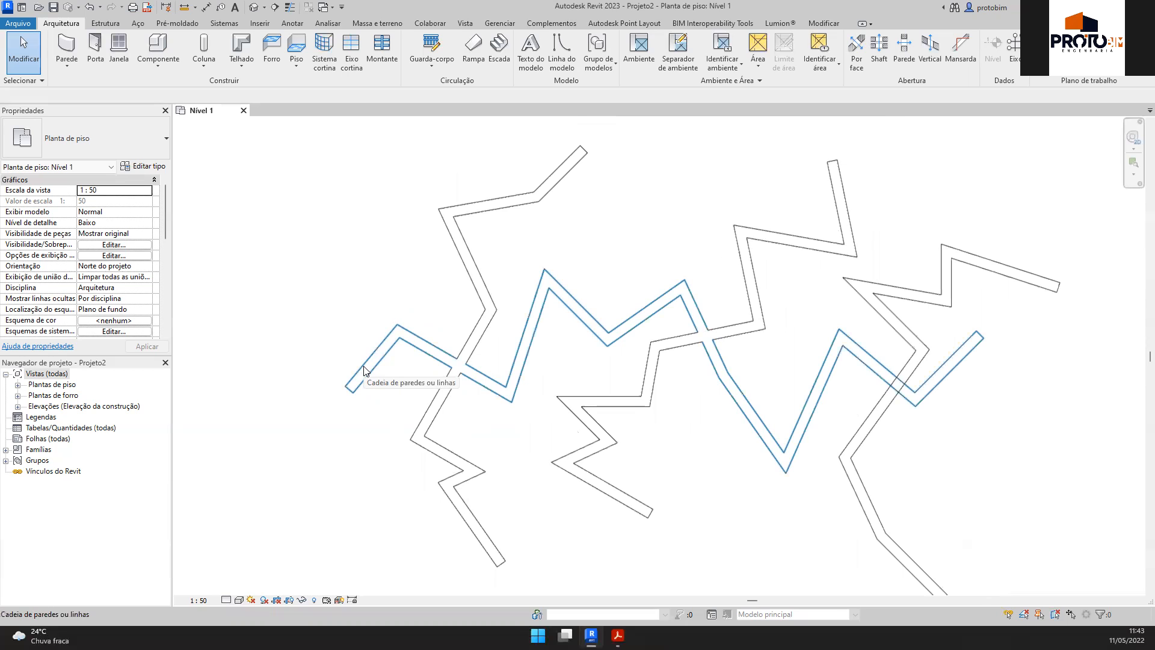
click(364, 368)
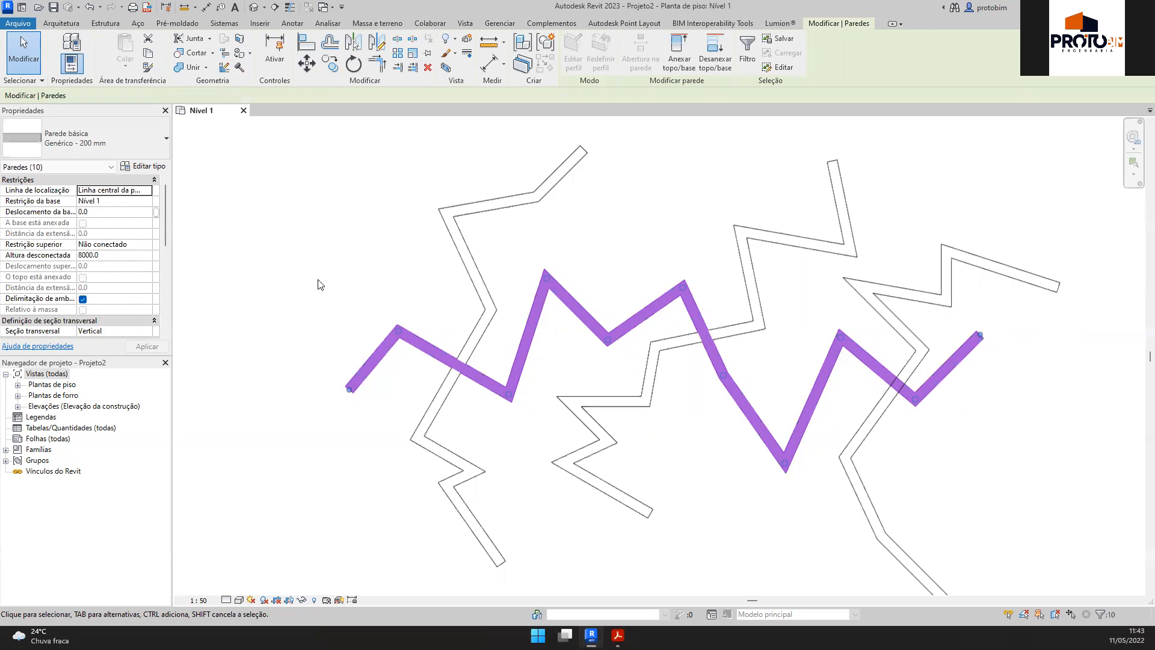
click(333, 274)
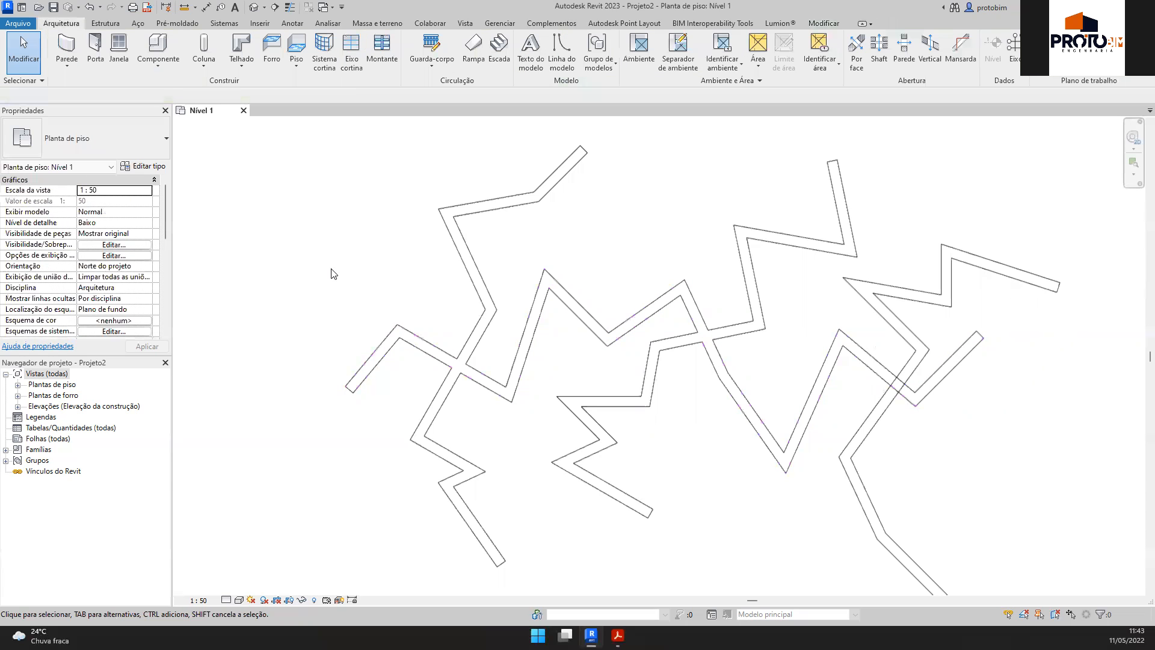
Step: Select the long zigzag chain, add the left chain's three upper walls individually and the whole middle chain, and clear the selection
key(Tab)
click(357, 384)
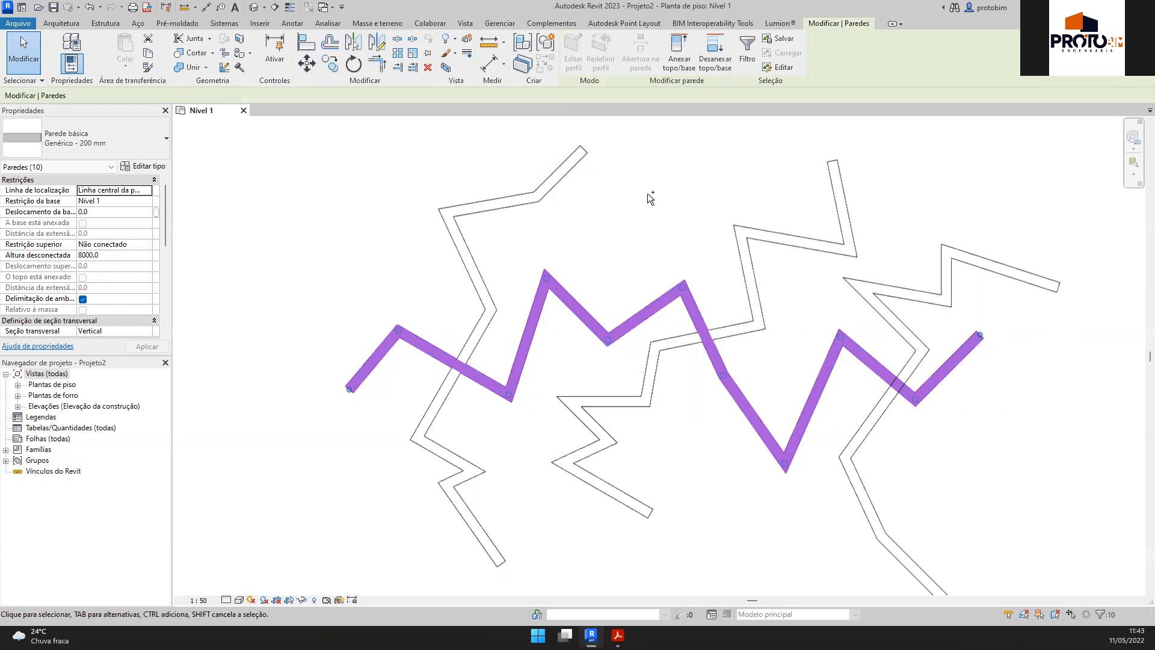
ctrl+click(571, 170)
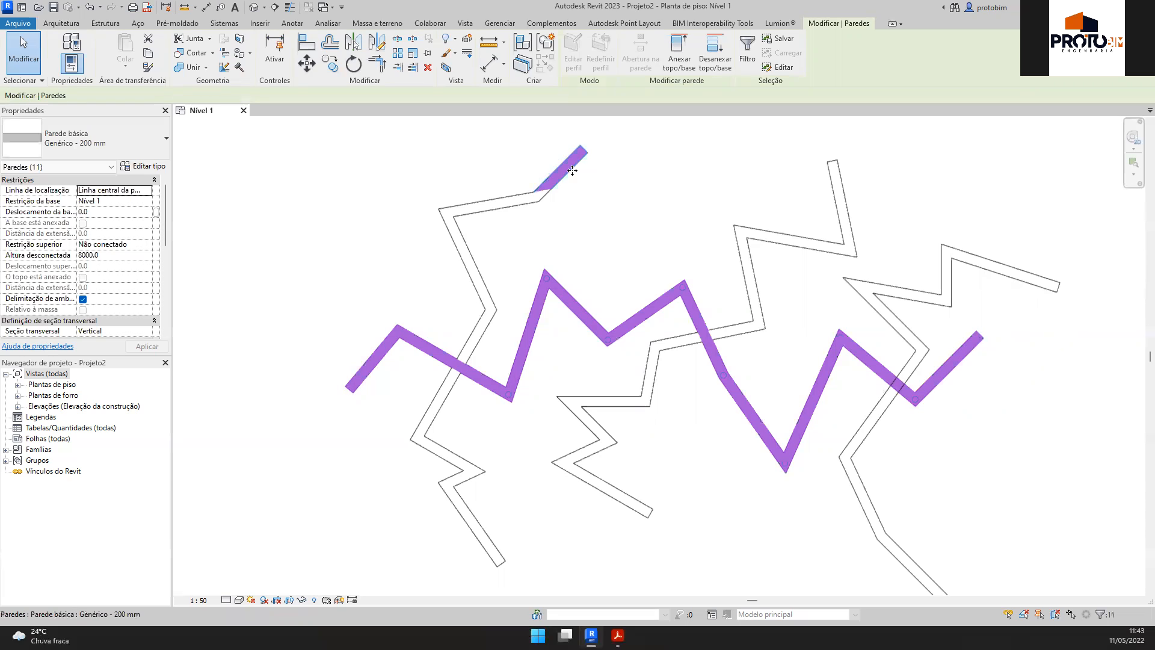
ctrl+click(523, 204)
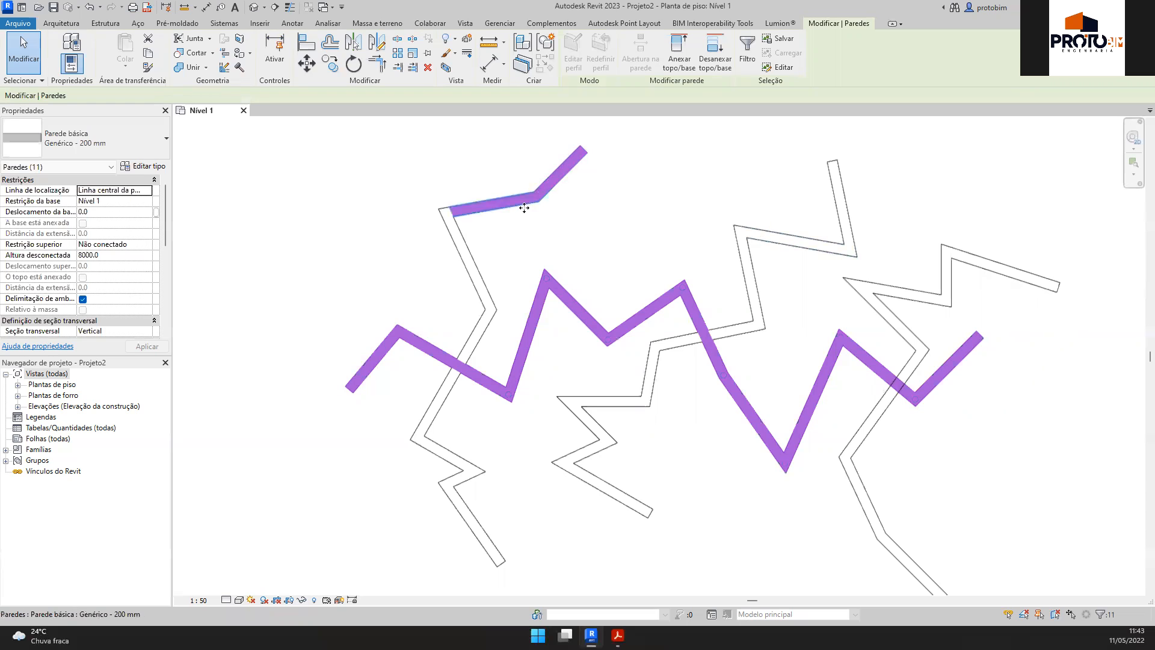
ctrl+click(467, 258)
key(Tab)
ctrl+click(837, 195)
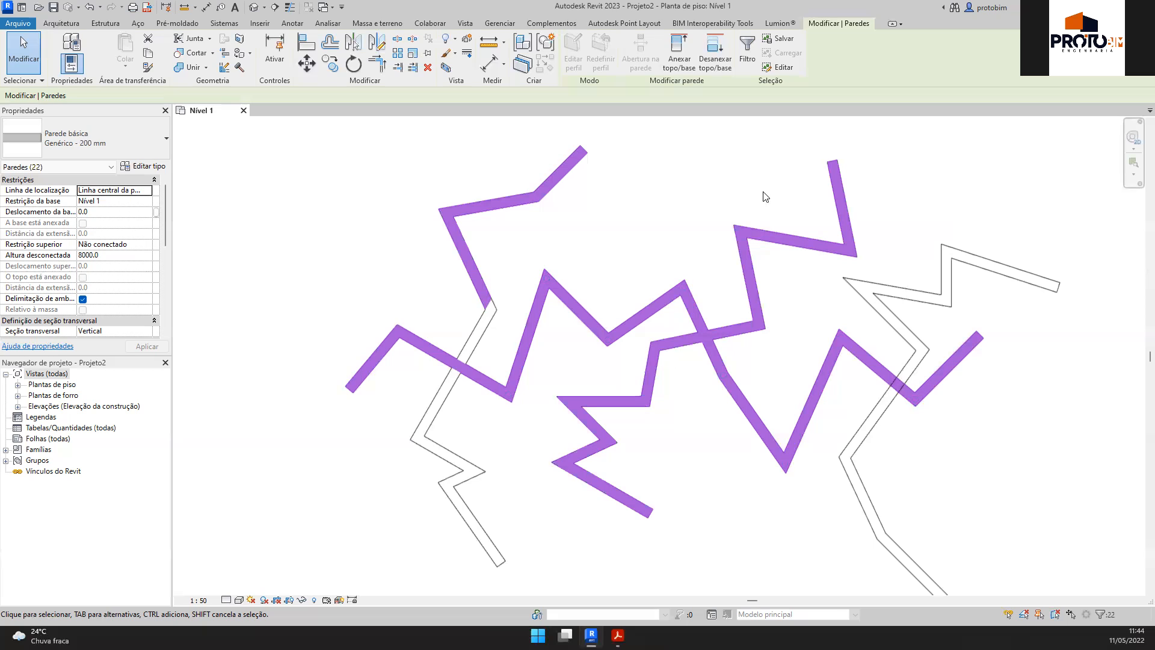
click(922, 244)
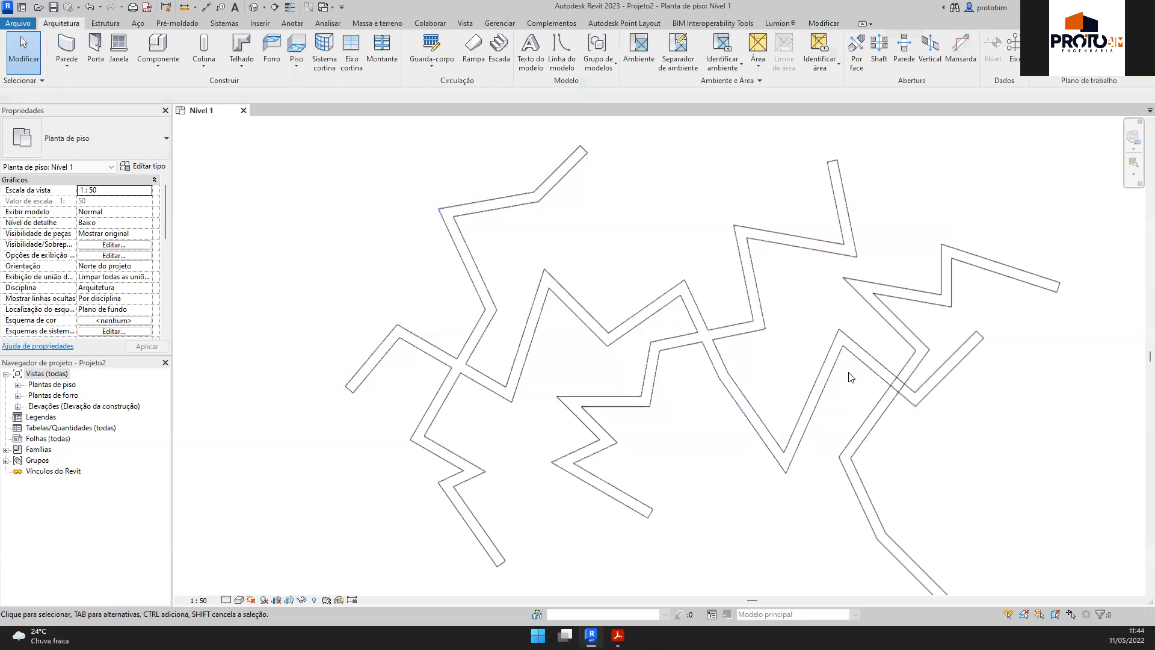
Step: Minimize Revit, switch to the syllabus PDF and review the Módulo 03 topics and the earlier modules back to the first page
click(592, 636)
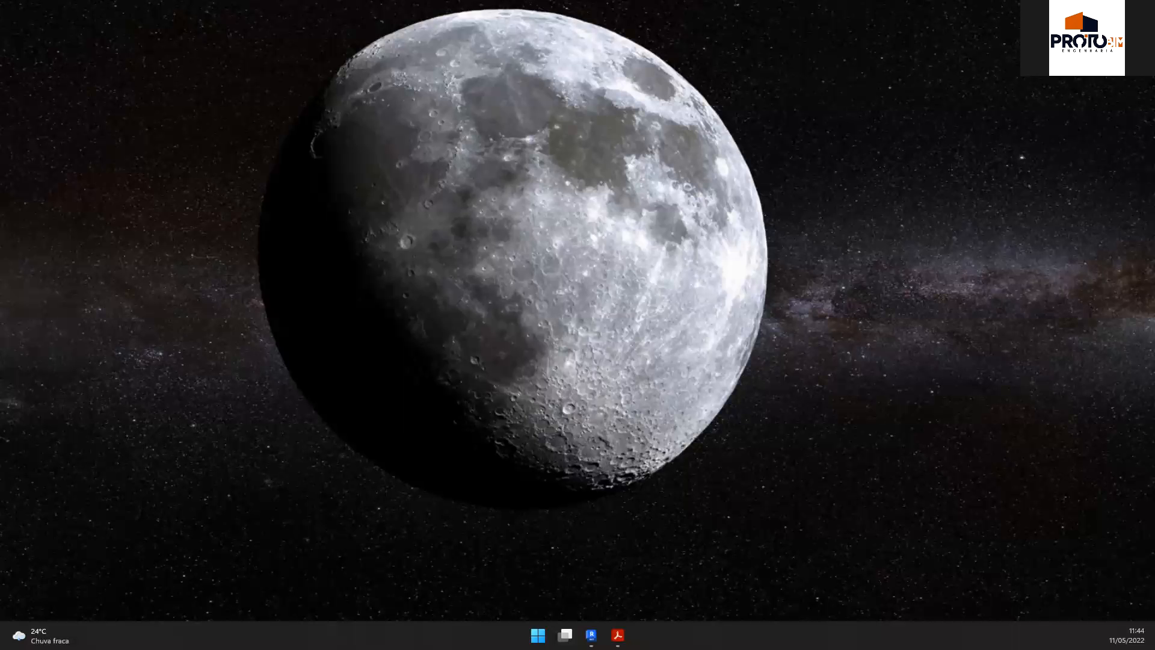
click(618, 635)
scroll(599, 349, down, 5)
scroll(594, 315, down, 8)
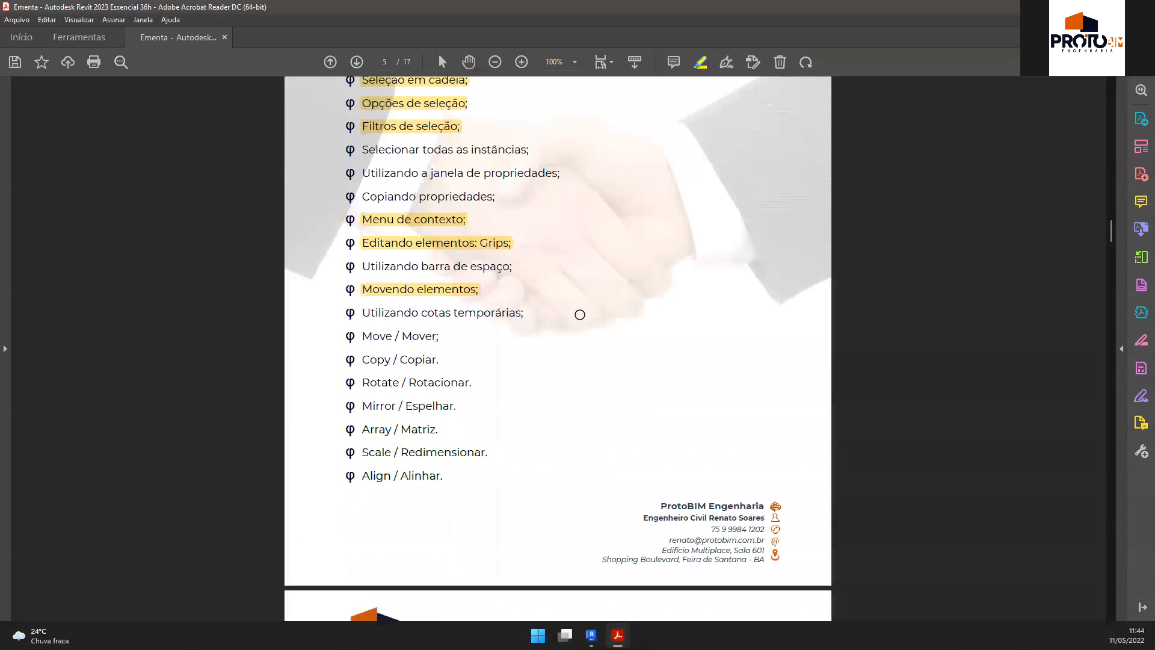
scroll(577, 314, up, 2)
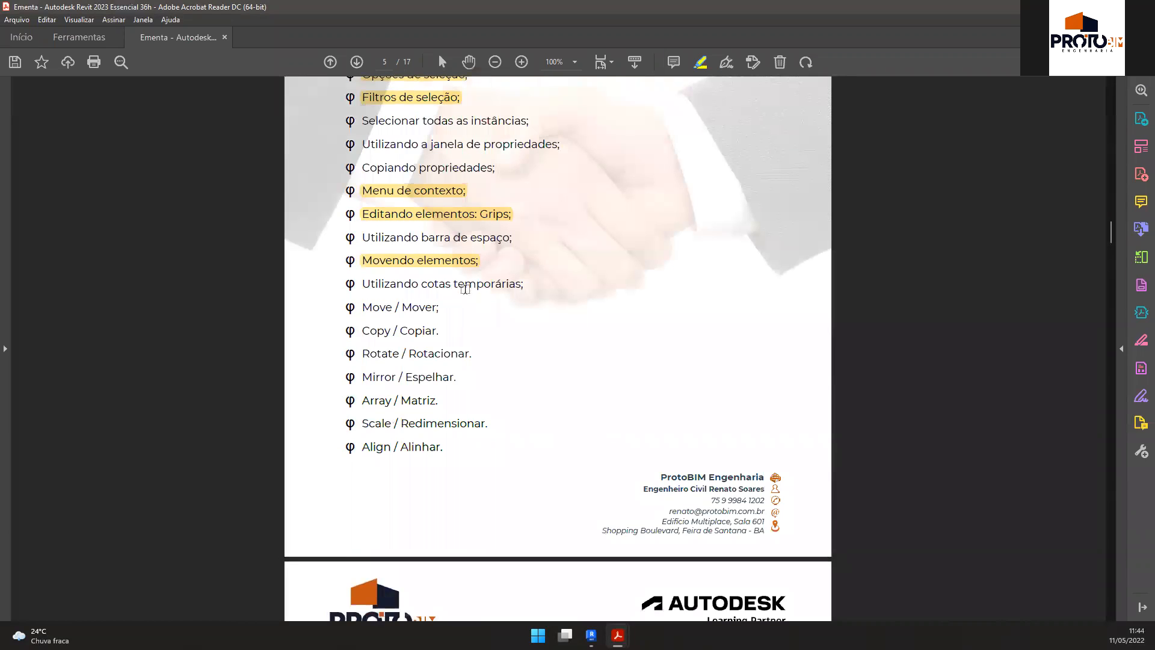
scroll(370, 345, down, 6)
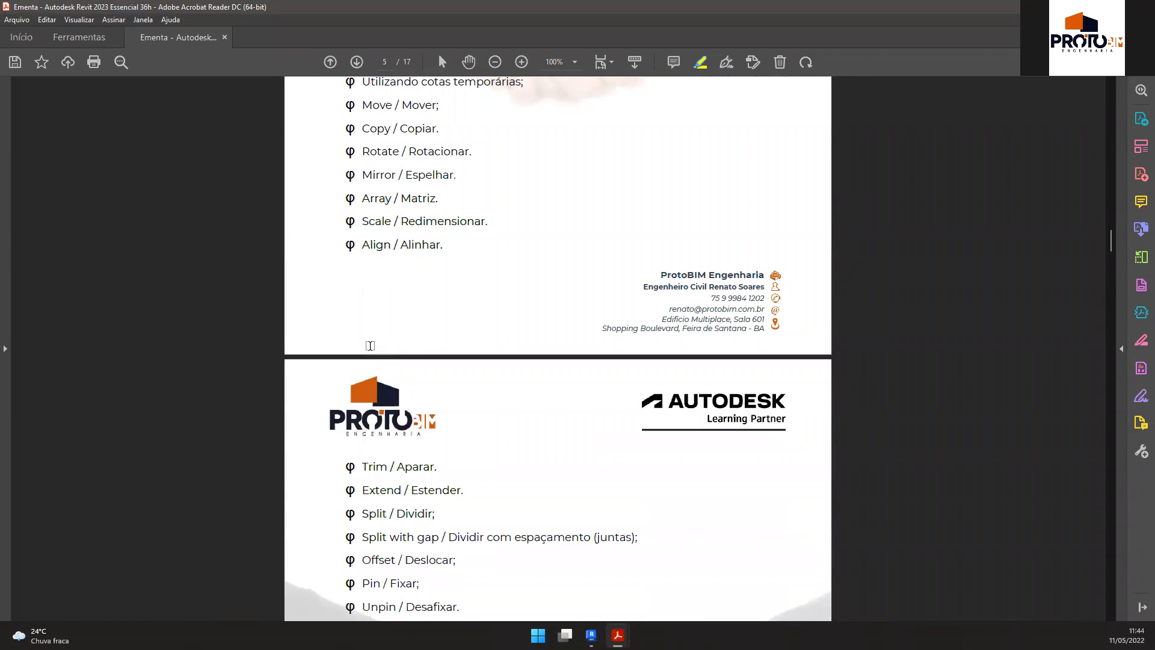
scroll(383, 403, down, 6)
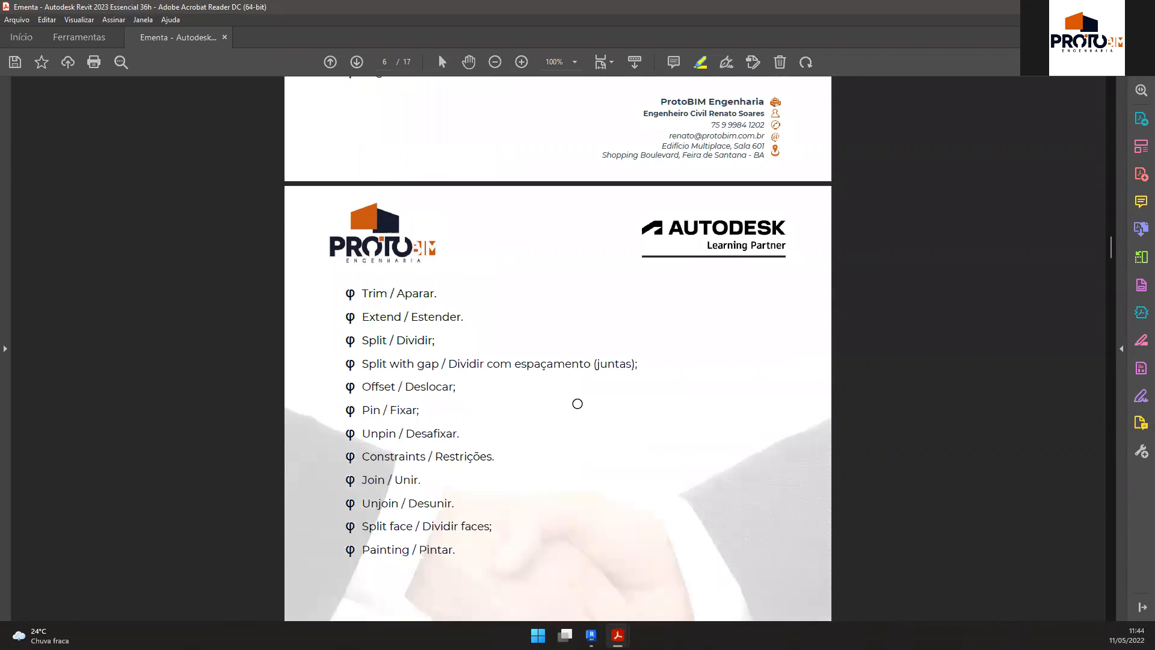
scroll(490, 388, down, 10)
scroll(490, 388, down, 3)
scroll(490, 386, up, 15)
scroll(485, 417, up, 20)
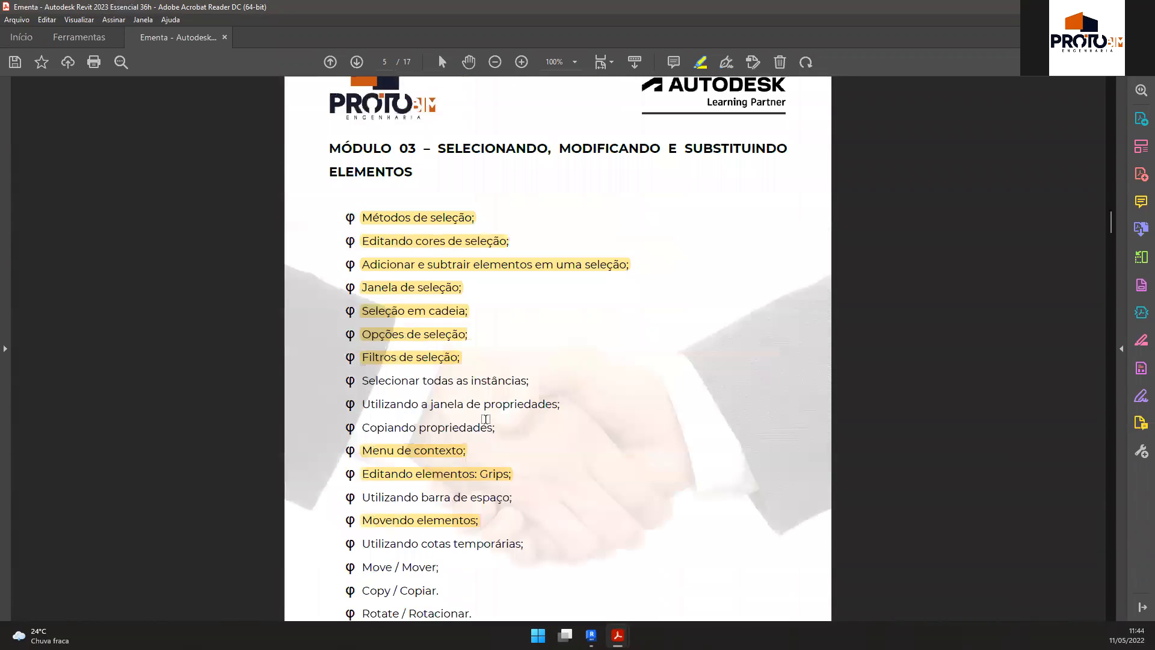
scroll(525, 454, up, 9)
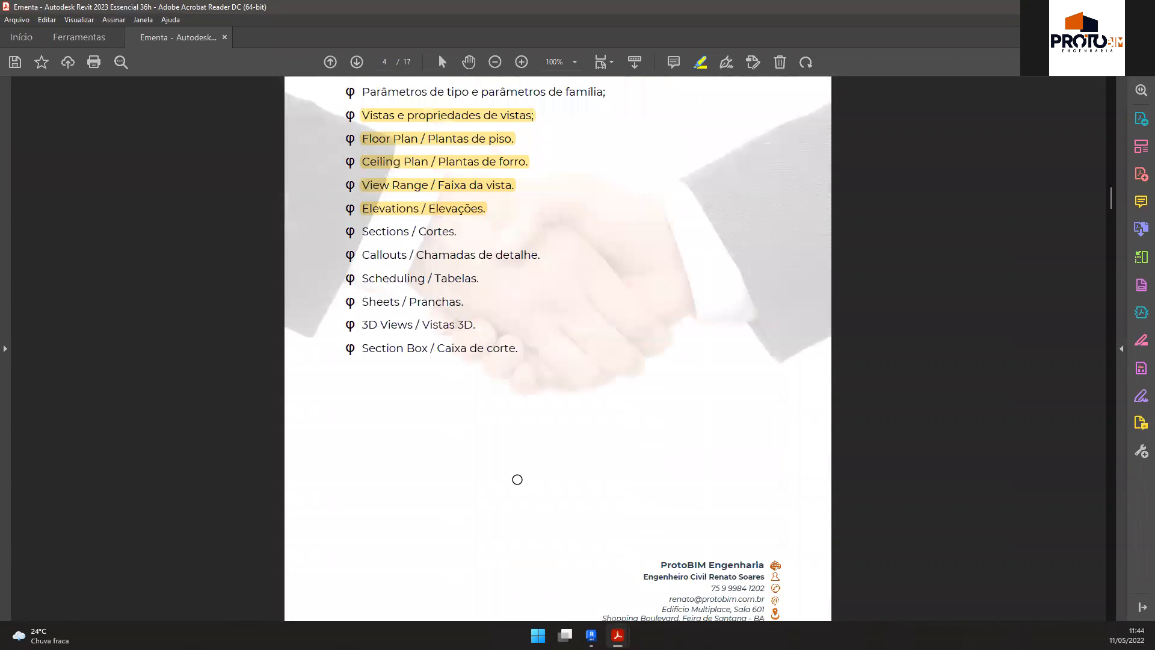
scroll(524, 482, up, 20)
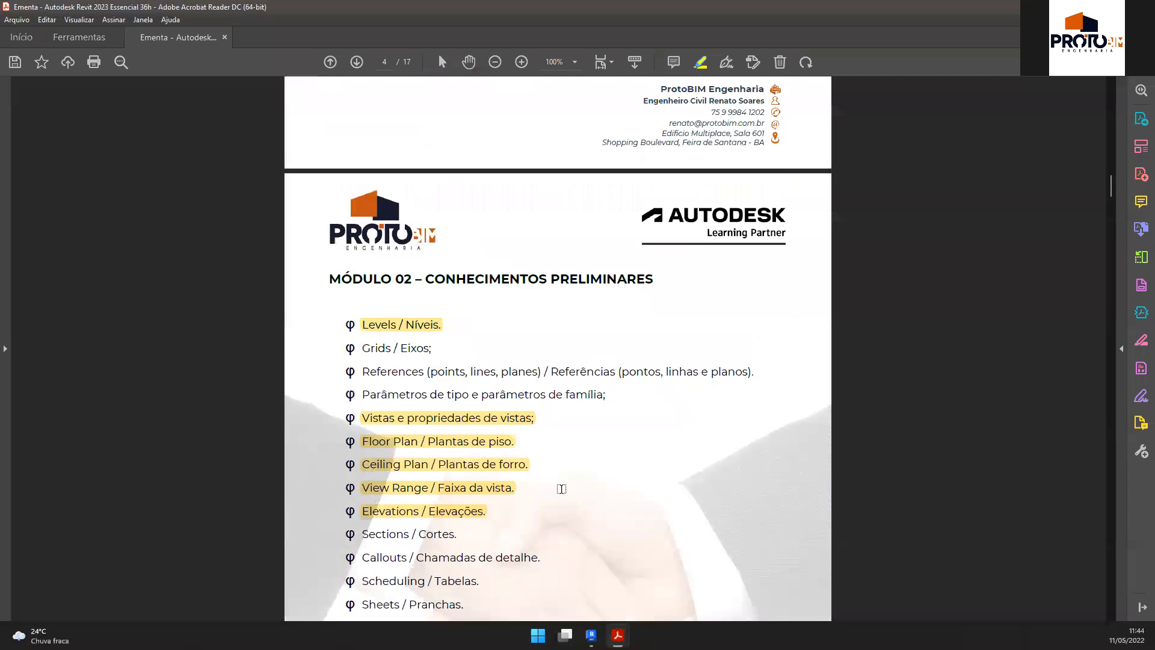
scroll(562, 487, up, 20)
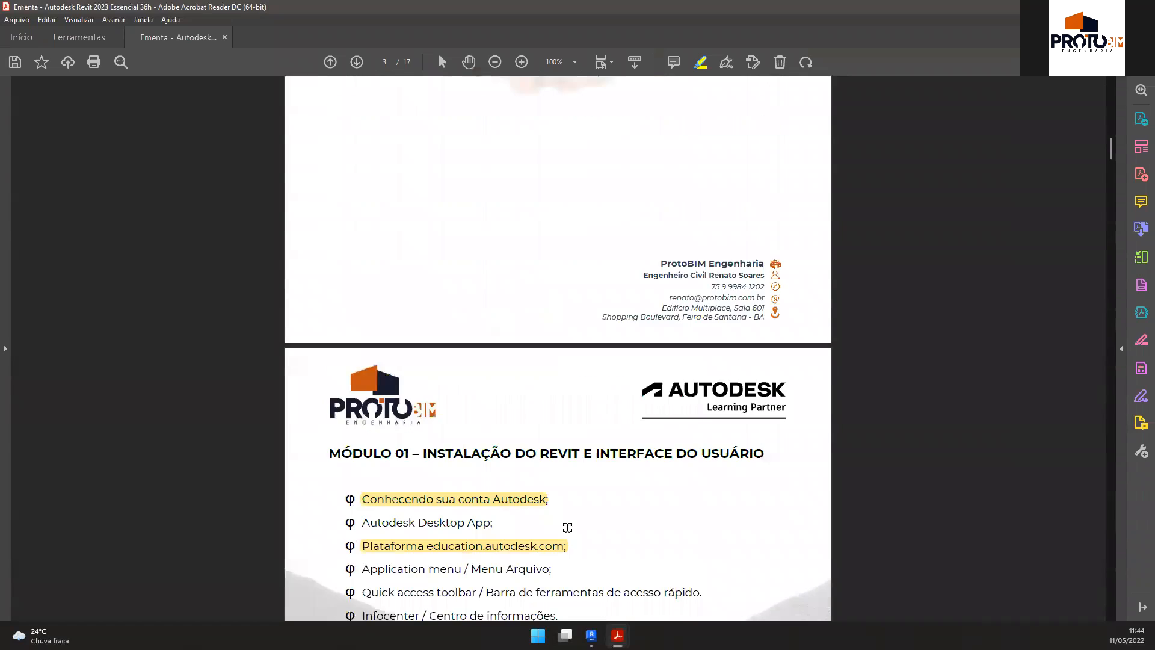
scroll(551, 531, up, 20)
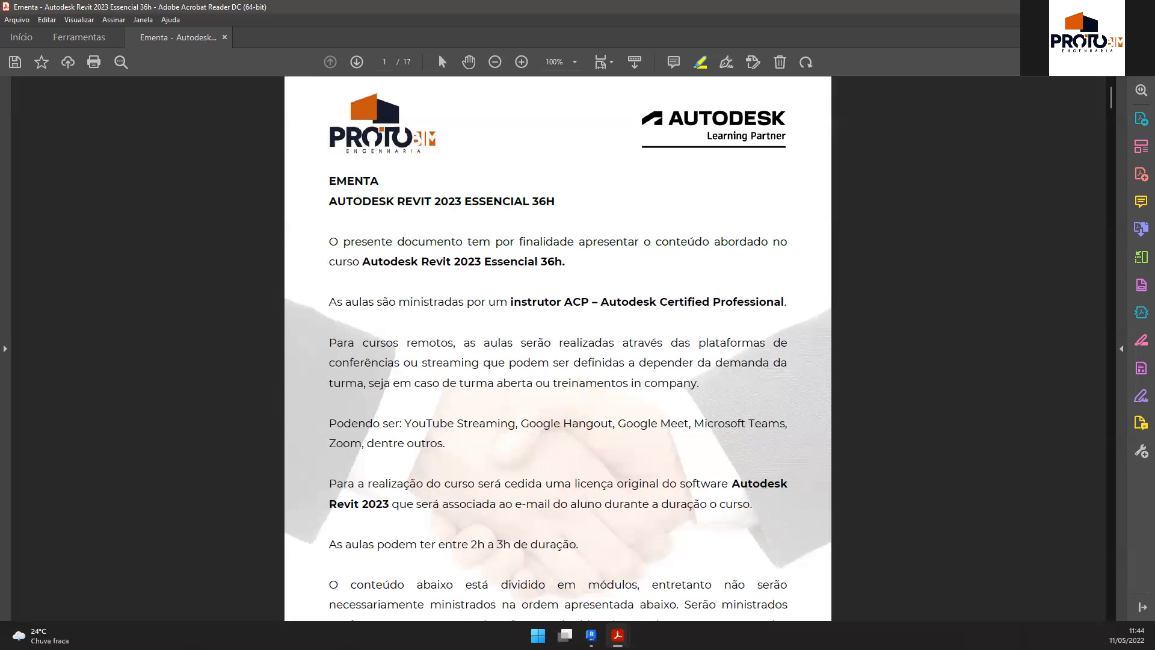
Step: Close the syllabus PDF and save its changes over the existing file Ementa - Autodesk Revit 2023 Essencial 36h.pdf
key(ctrl+w)
click(581, 341)
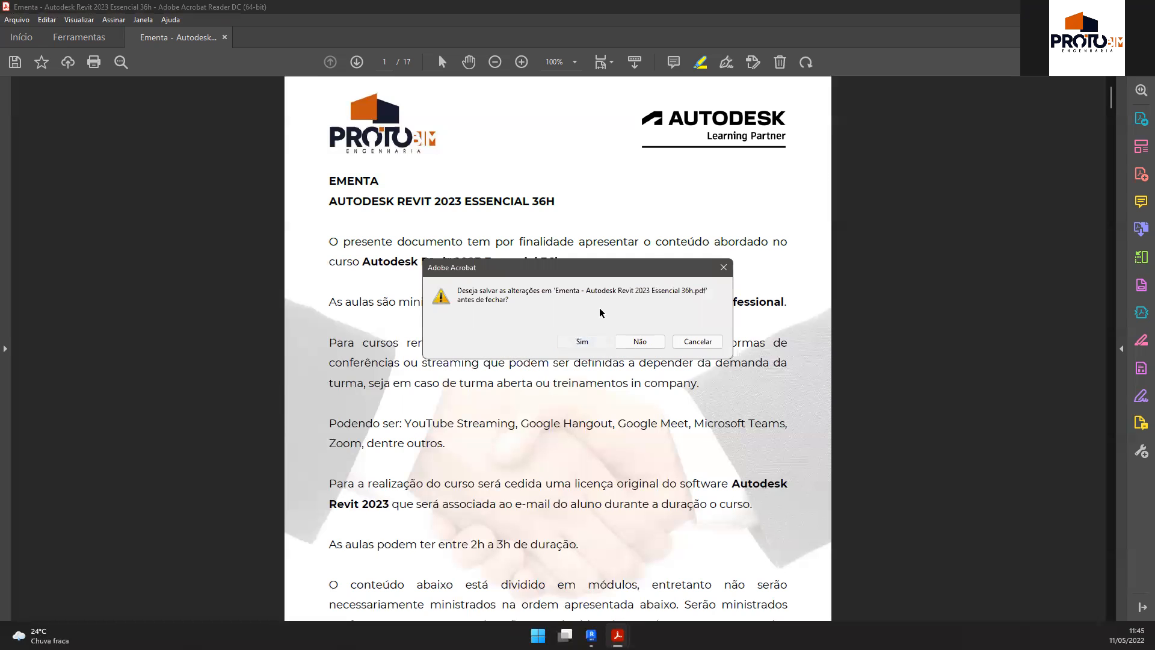
click(750, 265)
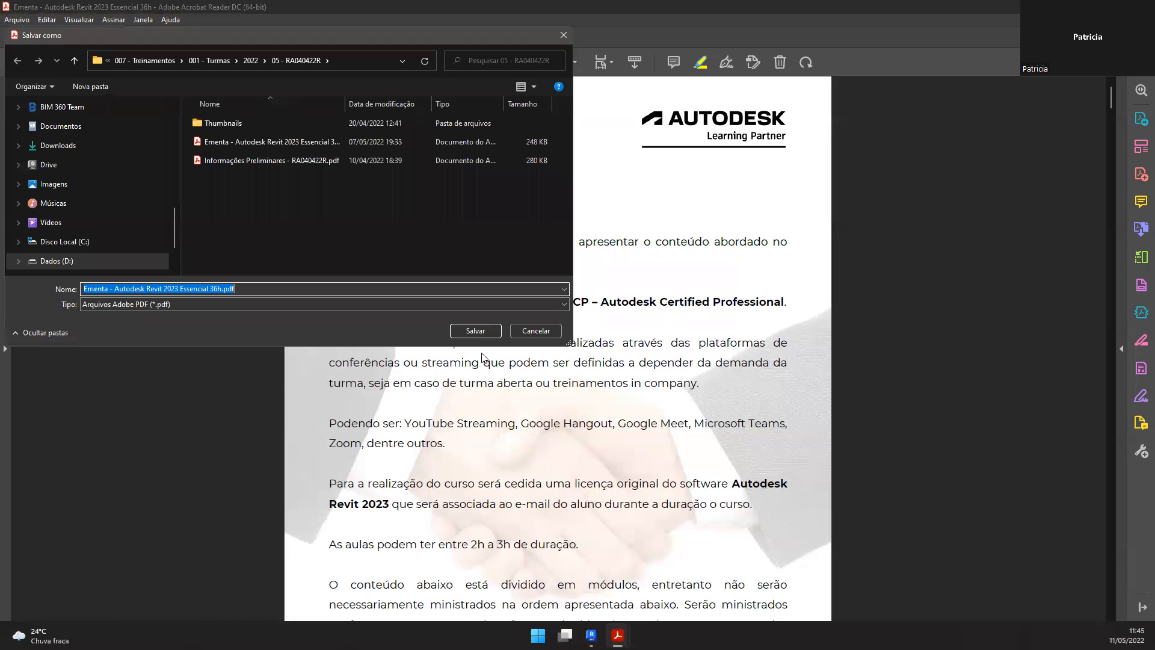
click(476, 332)
click(613, 316)
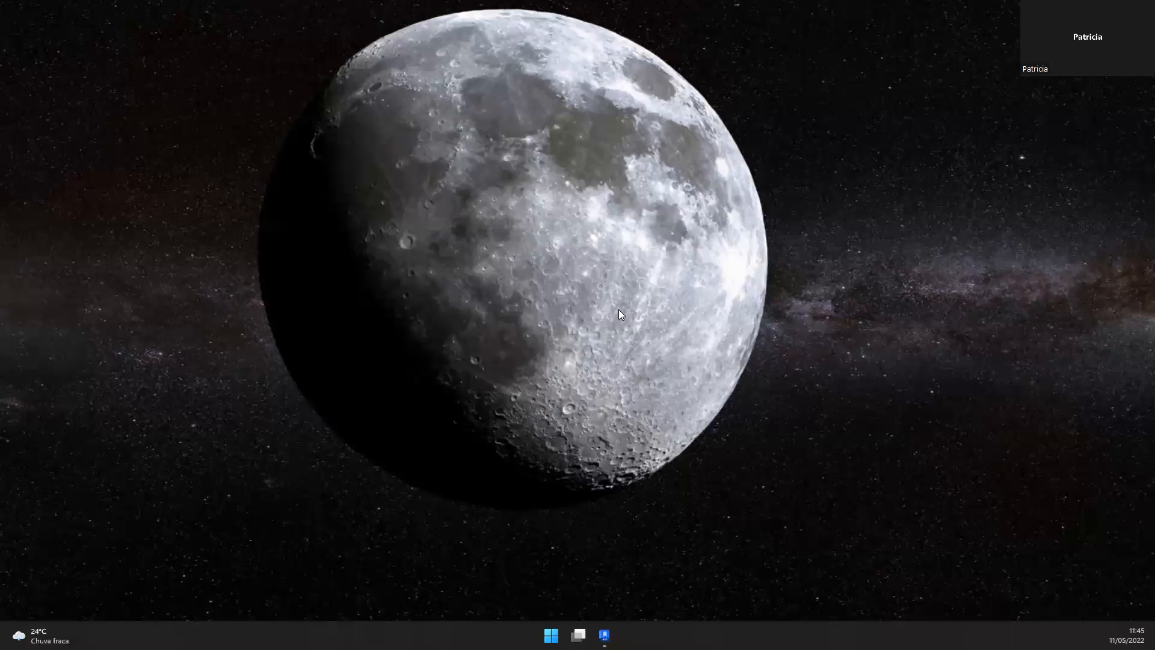